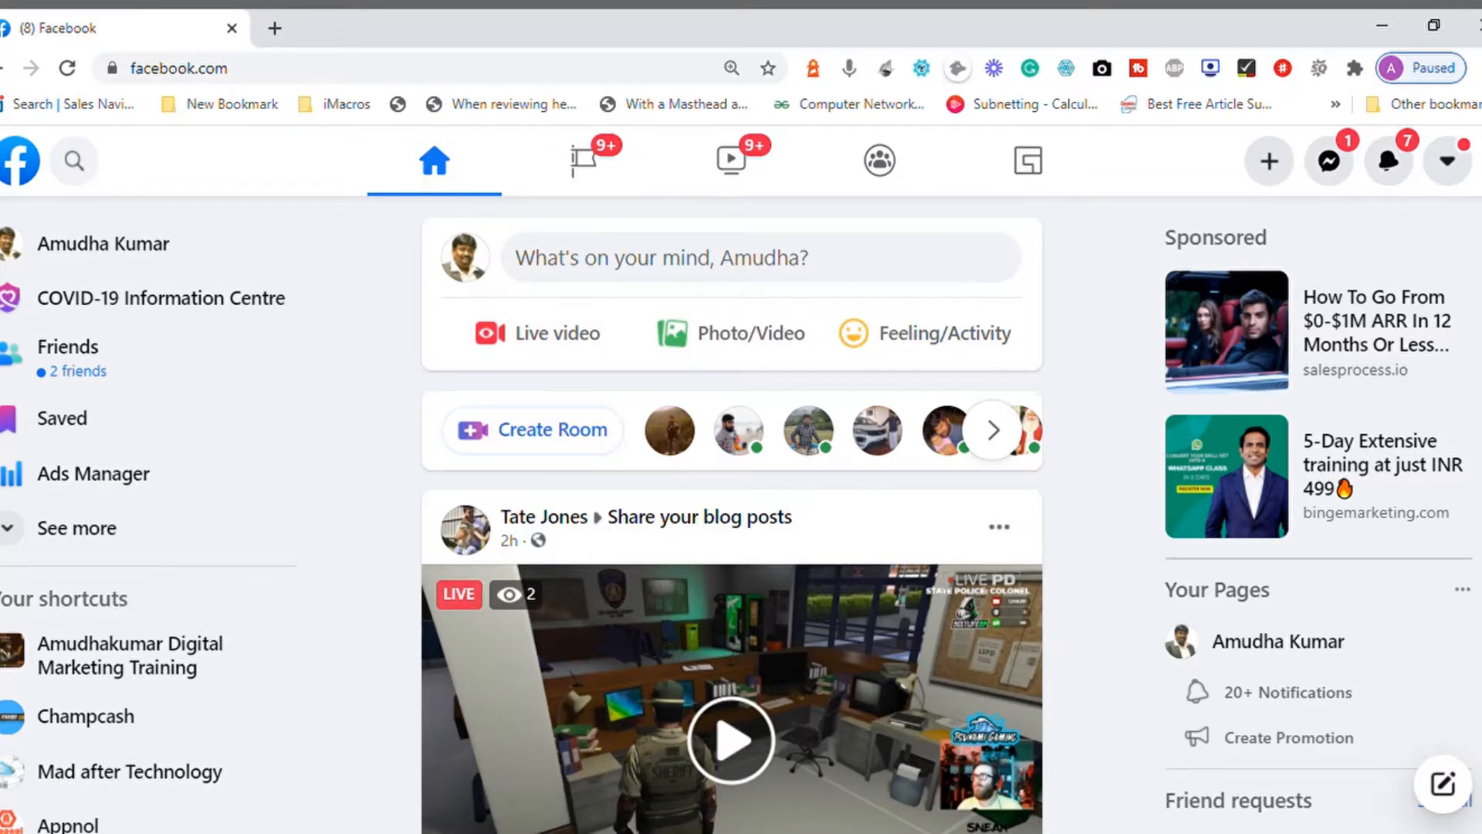
Step: Open the Digital Marketing Training group from the Facebook shortcuts to view its page, and return to the home feed
scroll(732, 517, "down", 1)
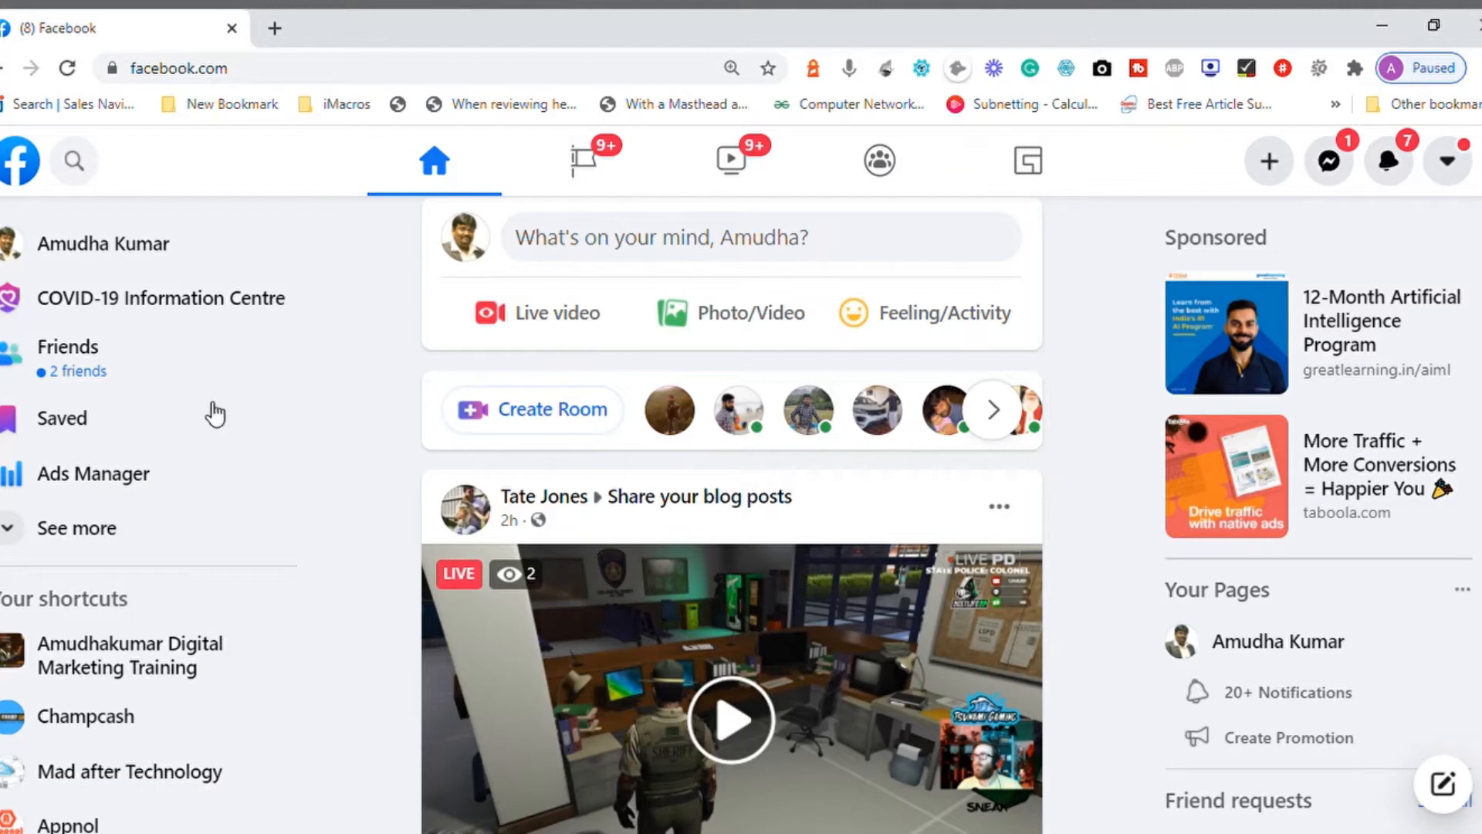
left_click(276, 74)
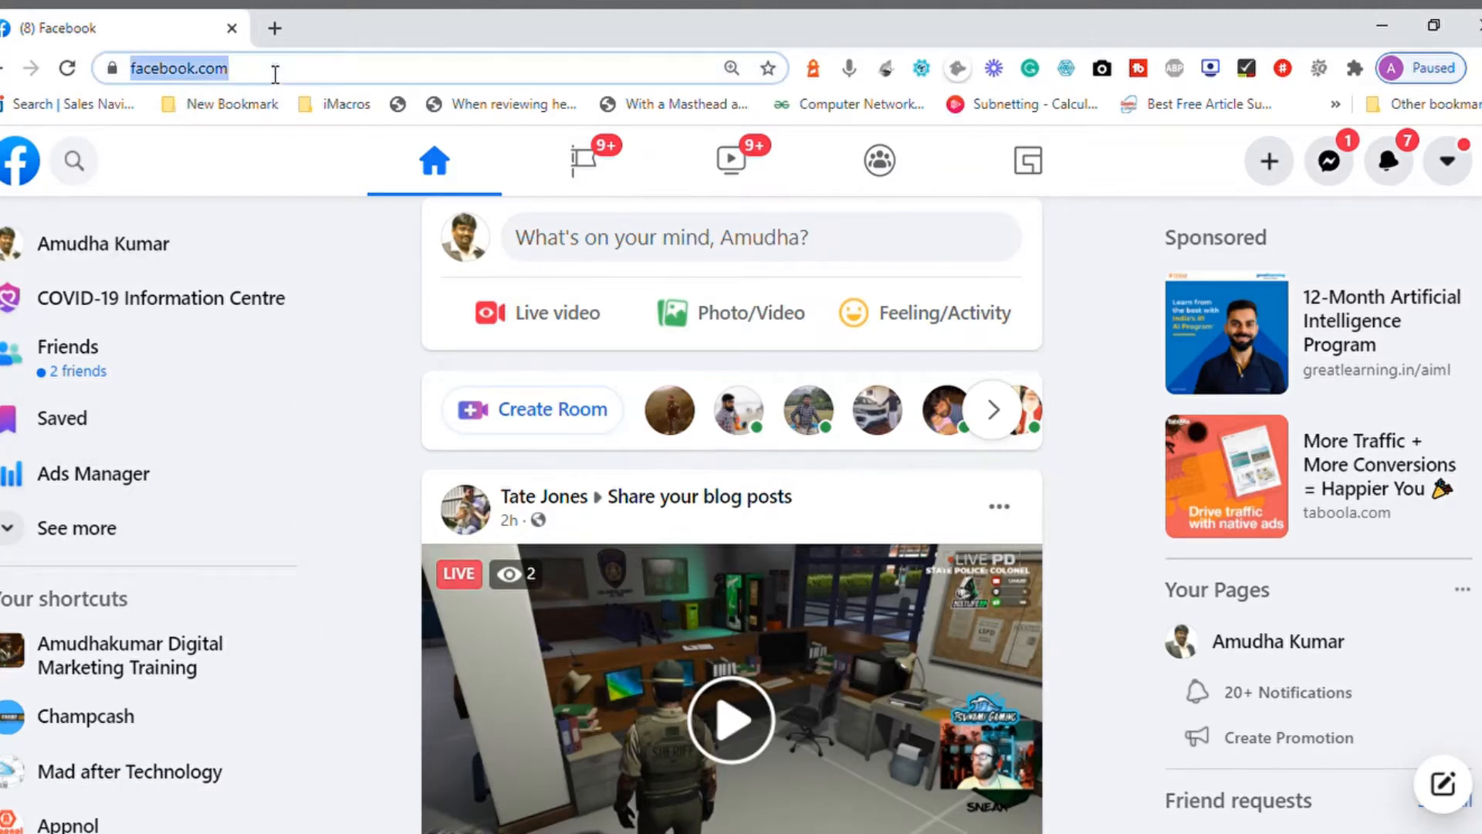
left_click(76, 248)
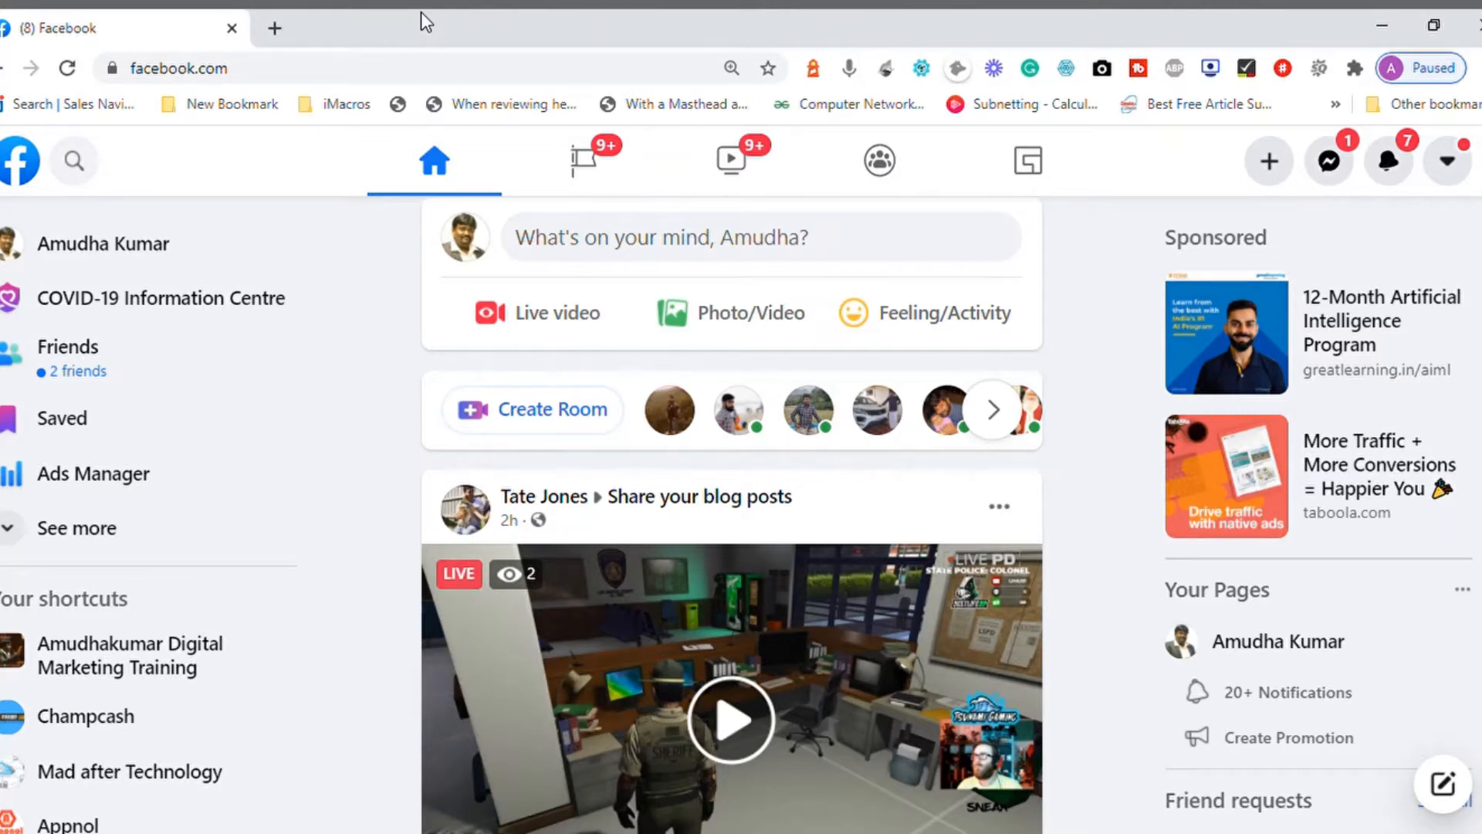
left_click(136, 673)
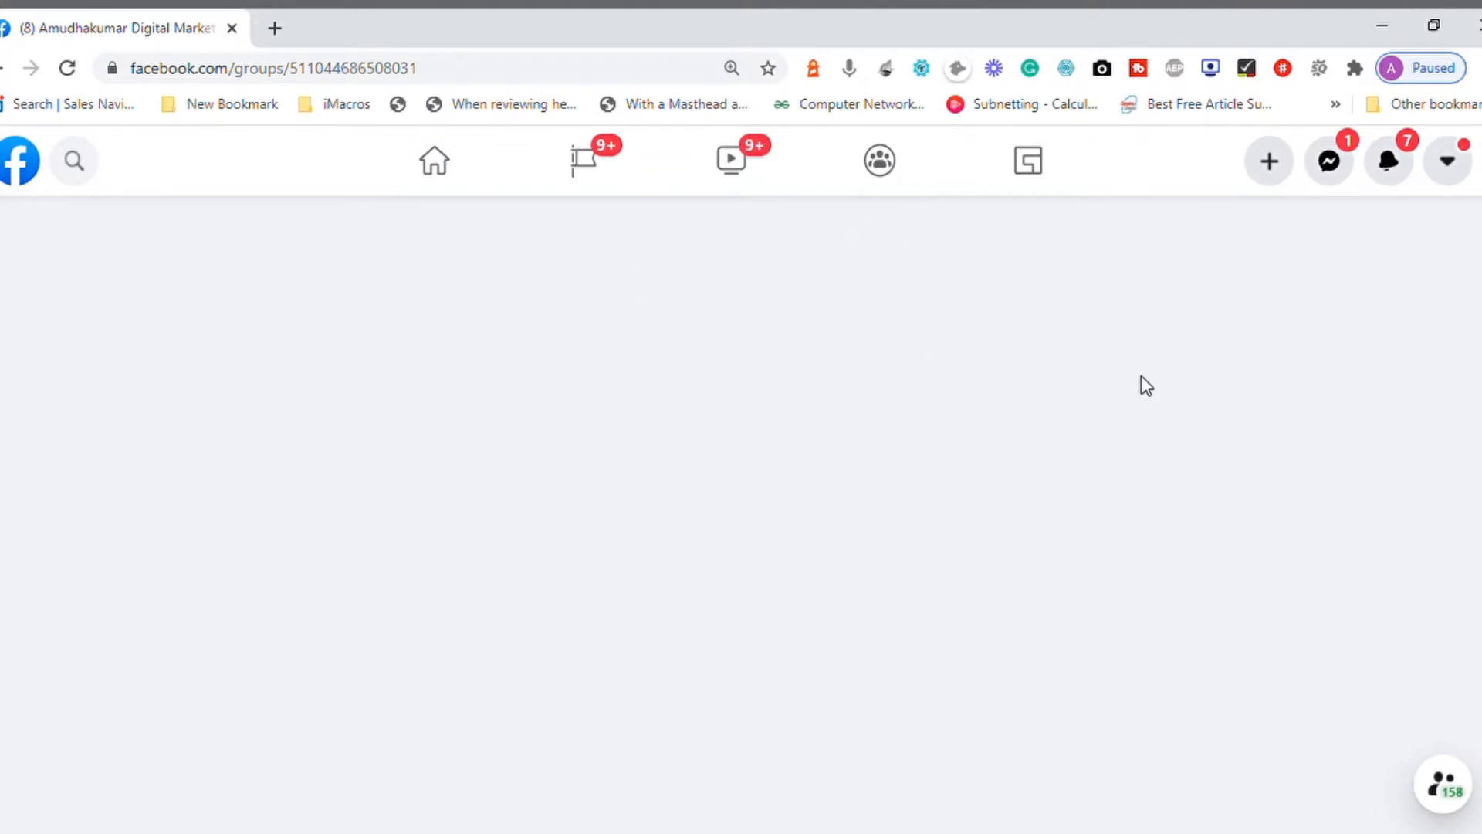
left_click(262, 74)
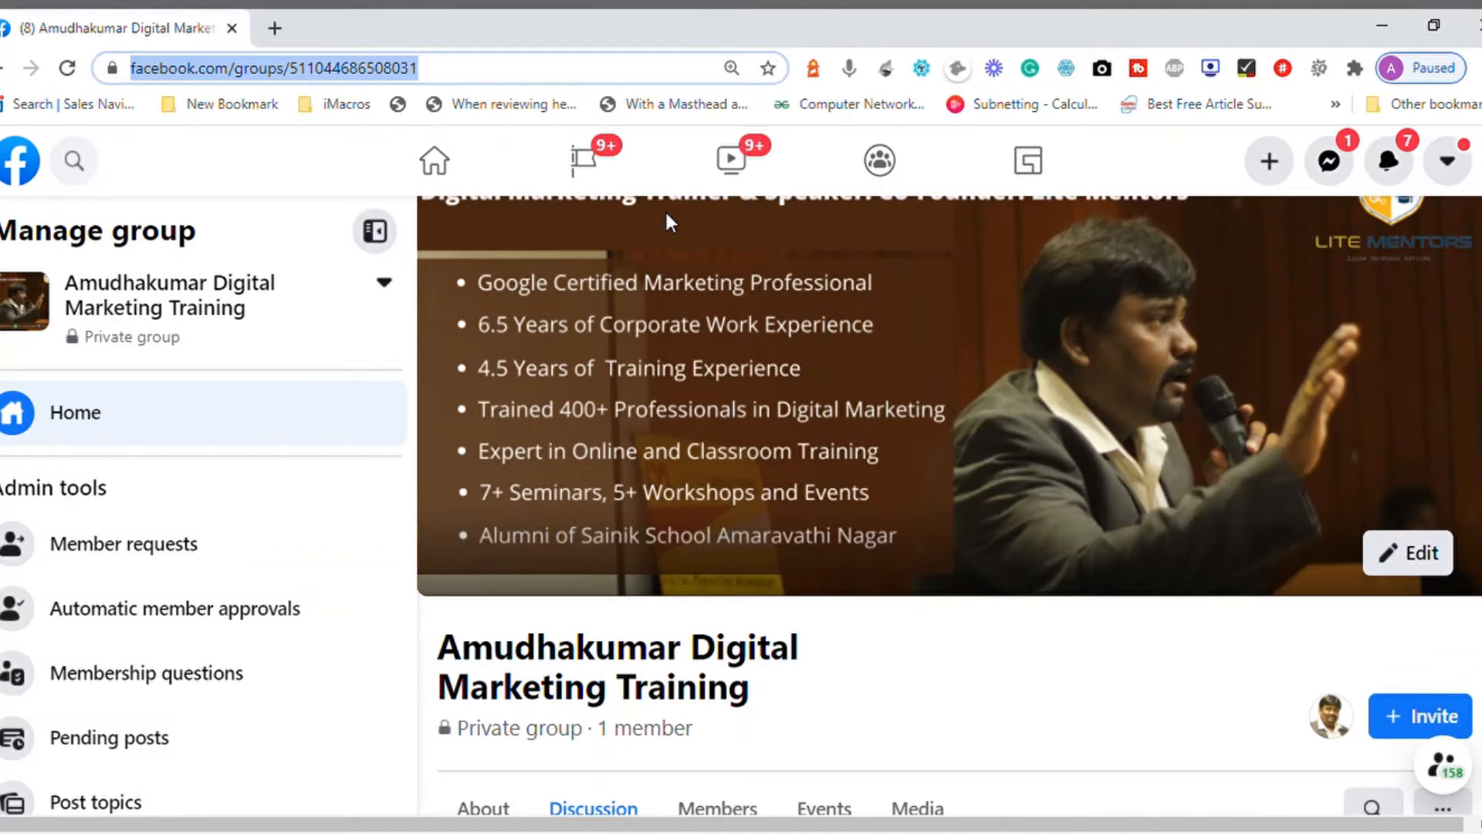
left_click(1, 70)
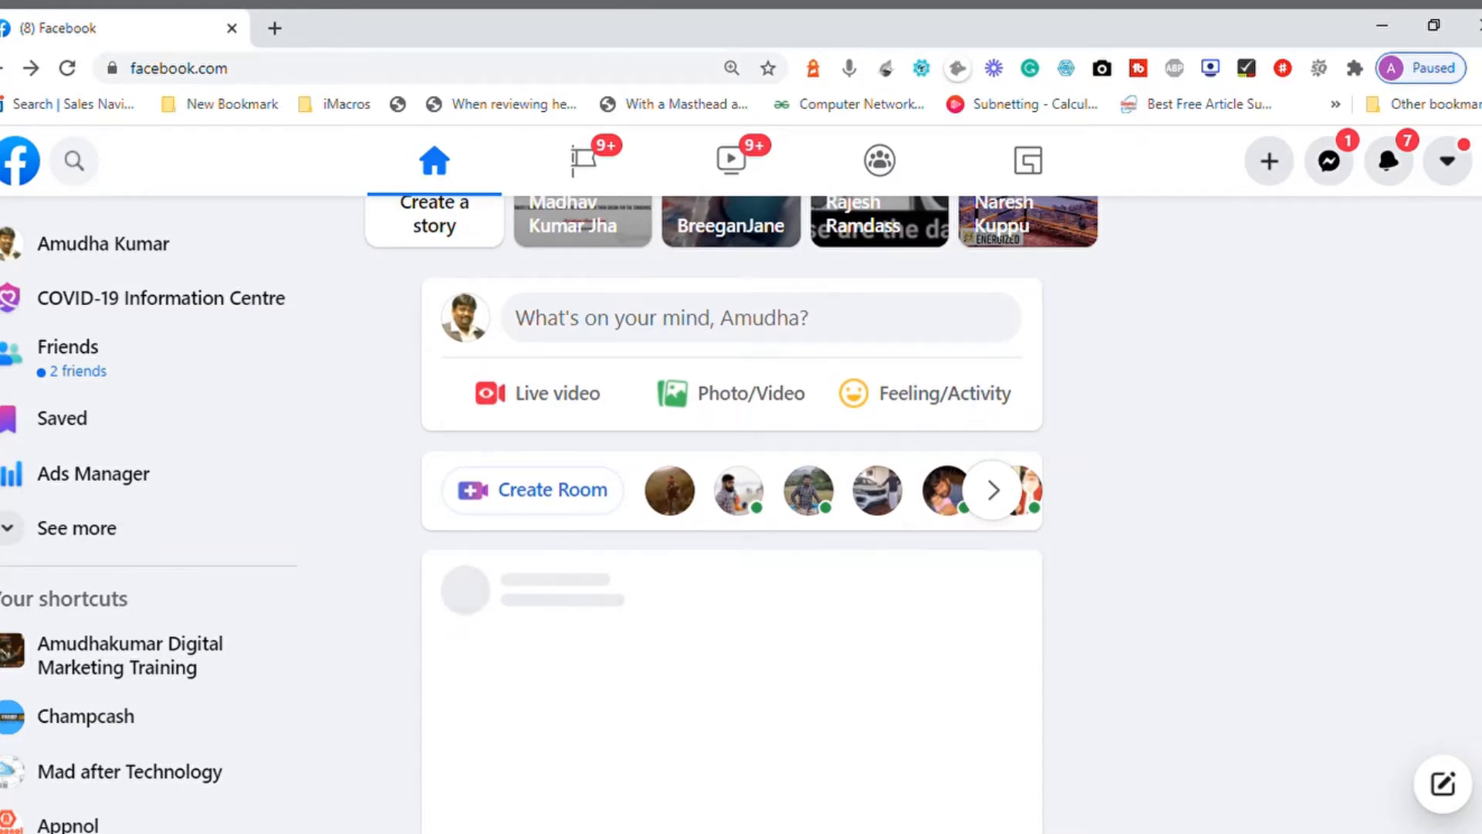
Step: Expand the home page's shortcut list, open Ads Manager and dismiss the announcement about Apple's changes
scroll(731, 512, "down", 4)
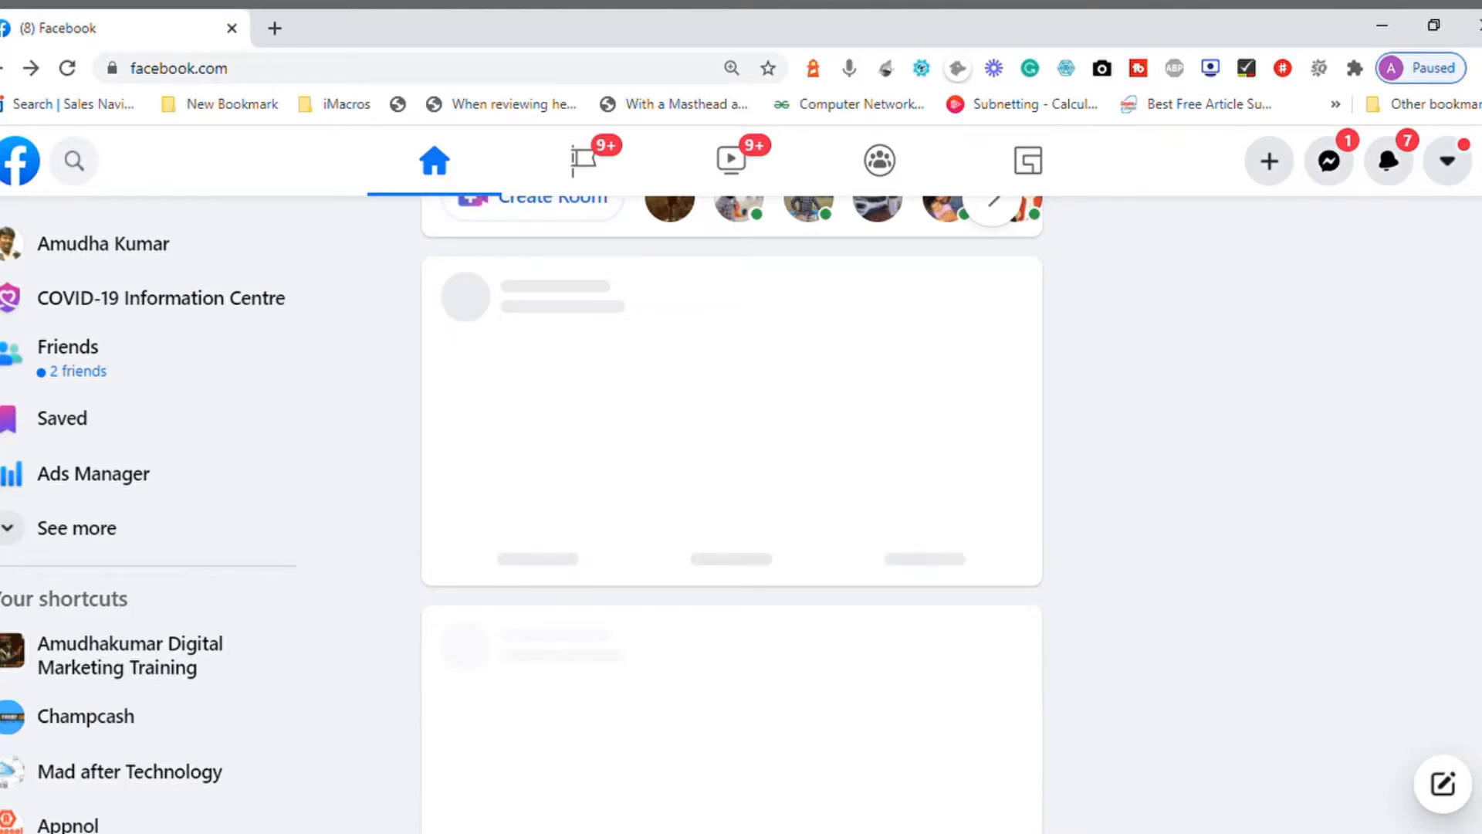
scroll(731, 510, "down", 2)
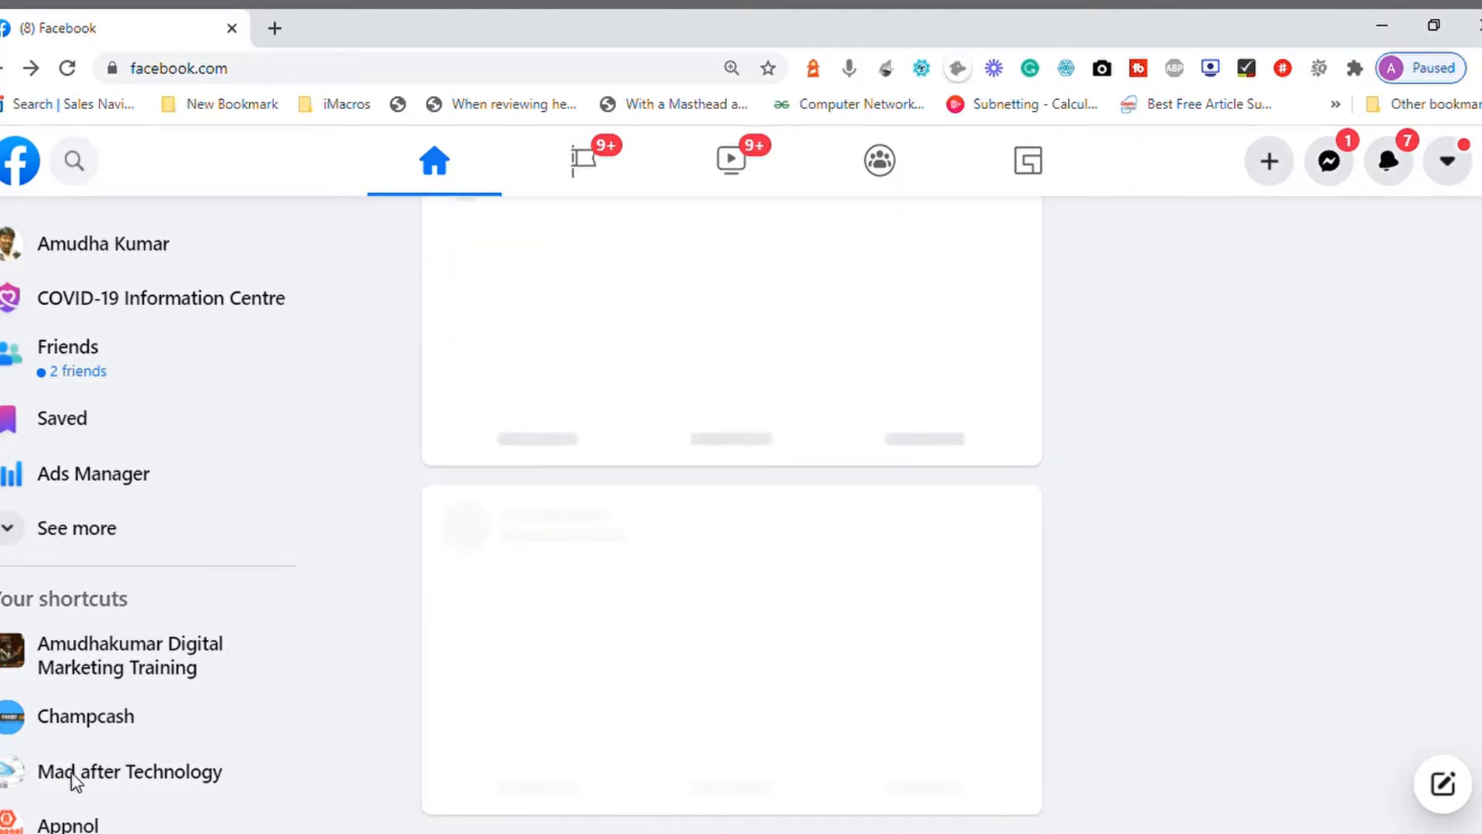
left_click(23, 536)
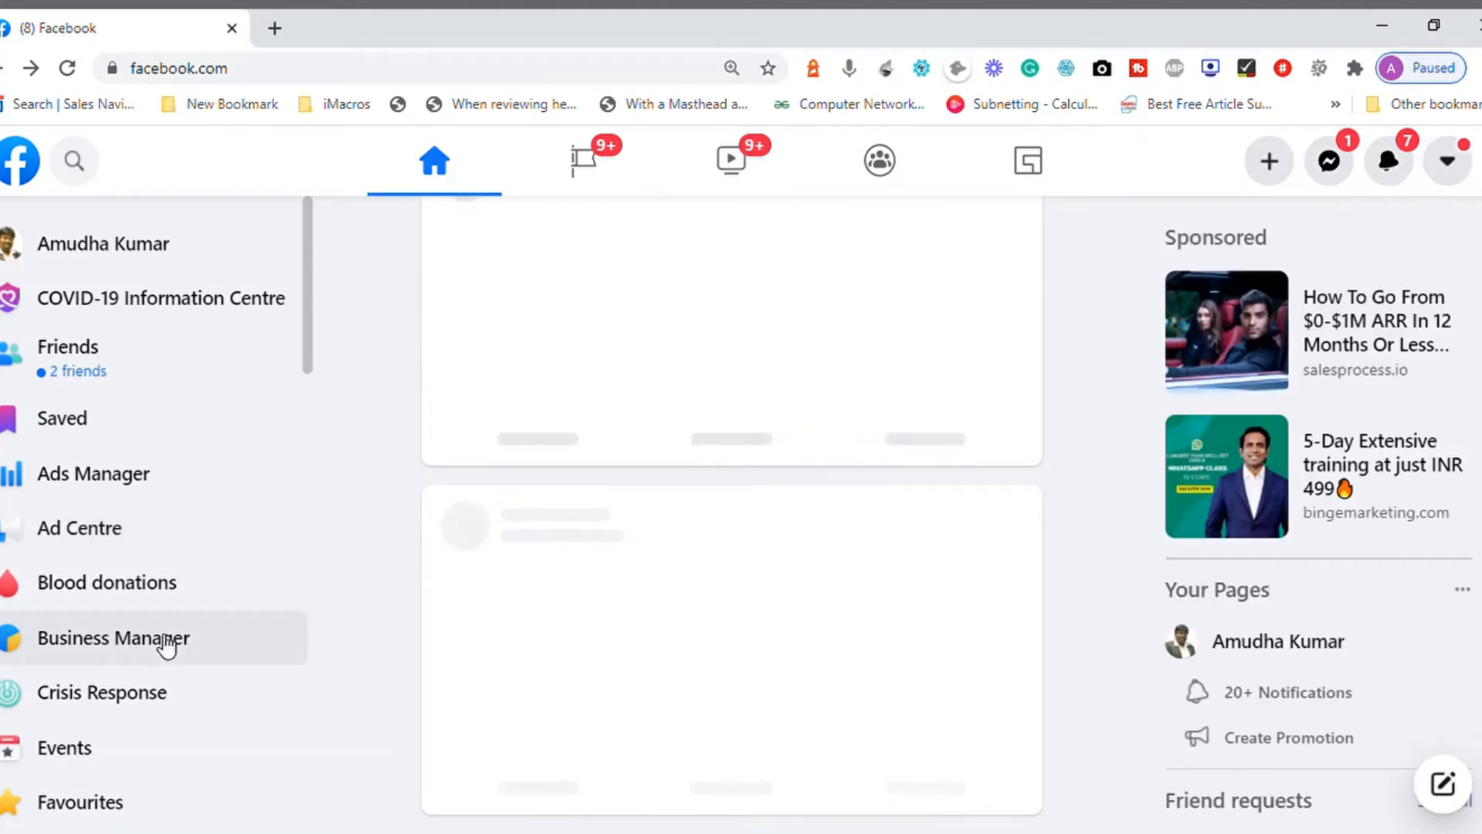
left_click(122, 486)
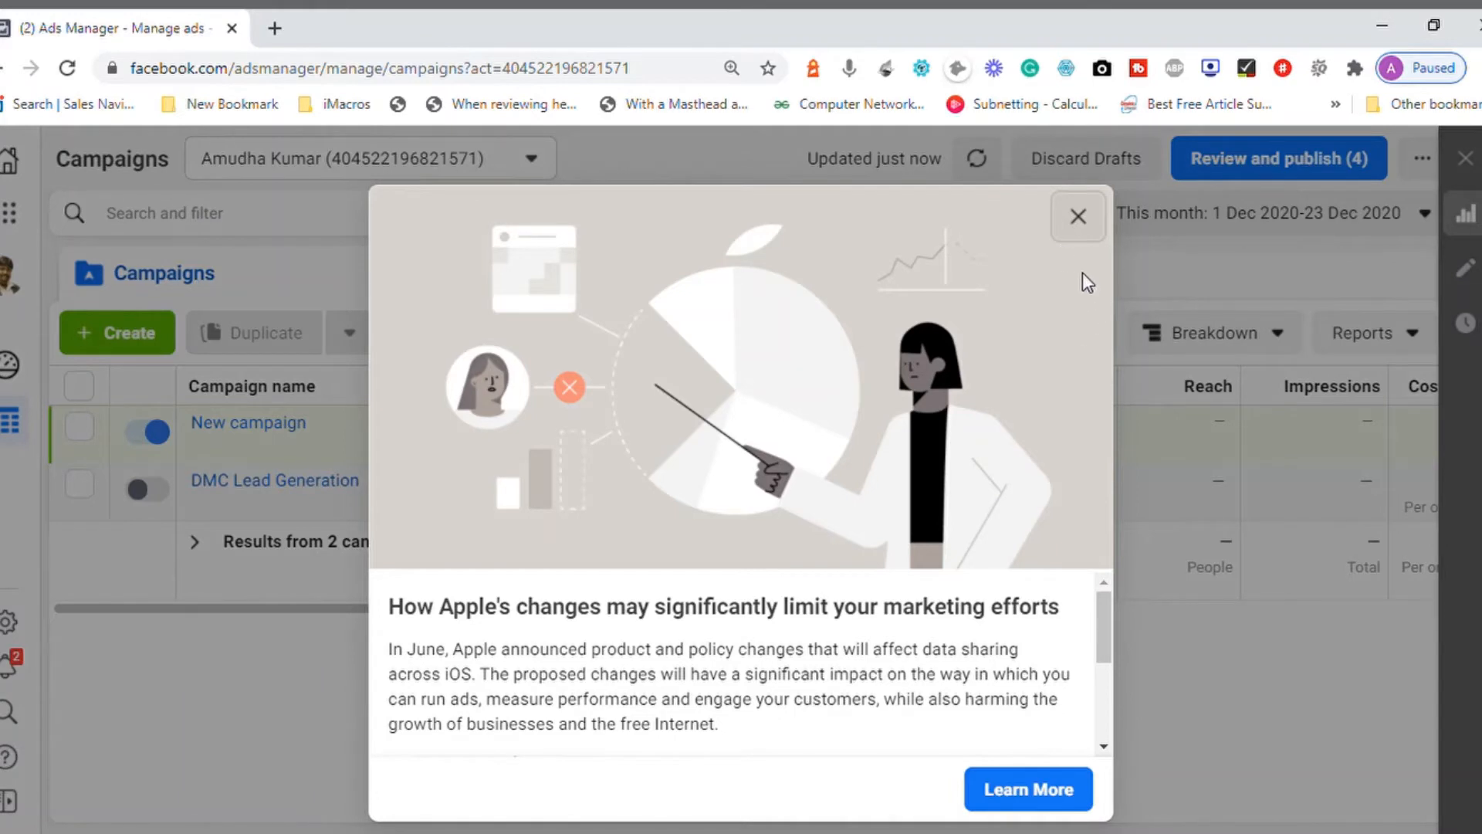
left_click(1084, 235)
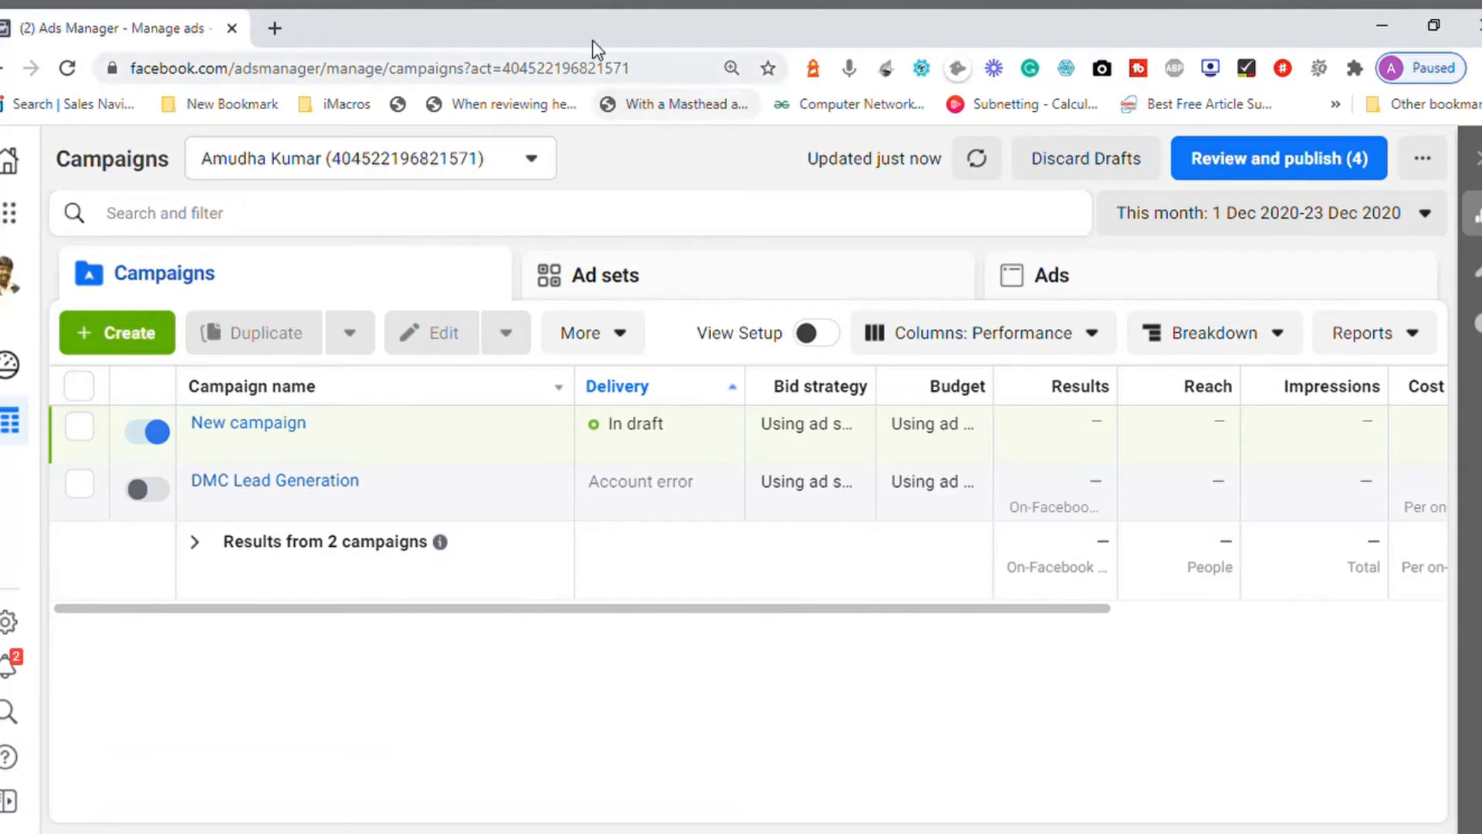
Step: Open Business Home to view the businesses available for selection, and return to the Ads Manager campaigns
left_click(8, 174)
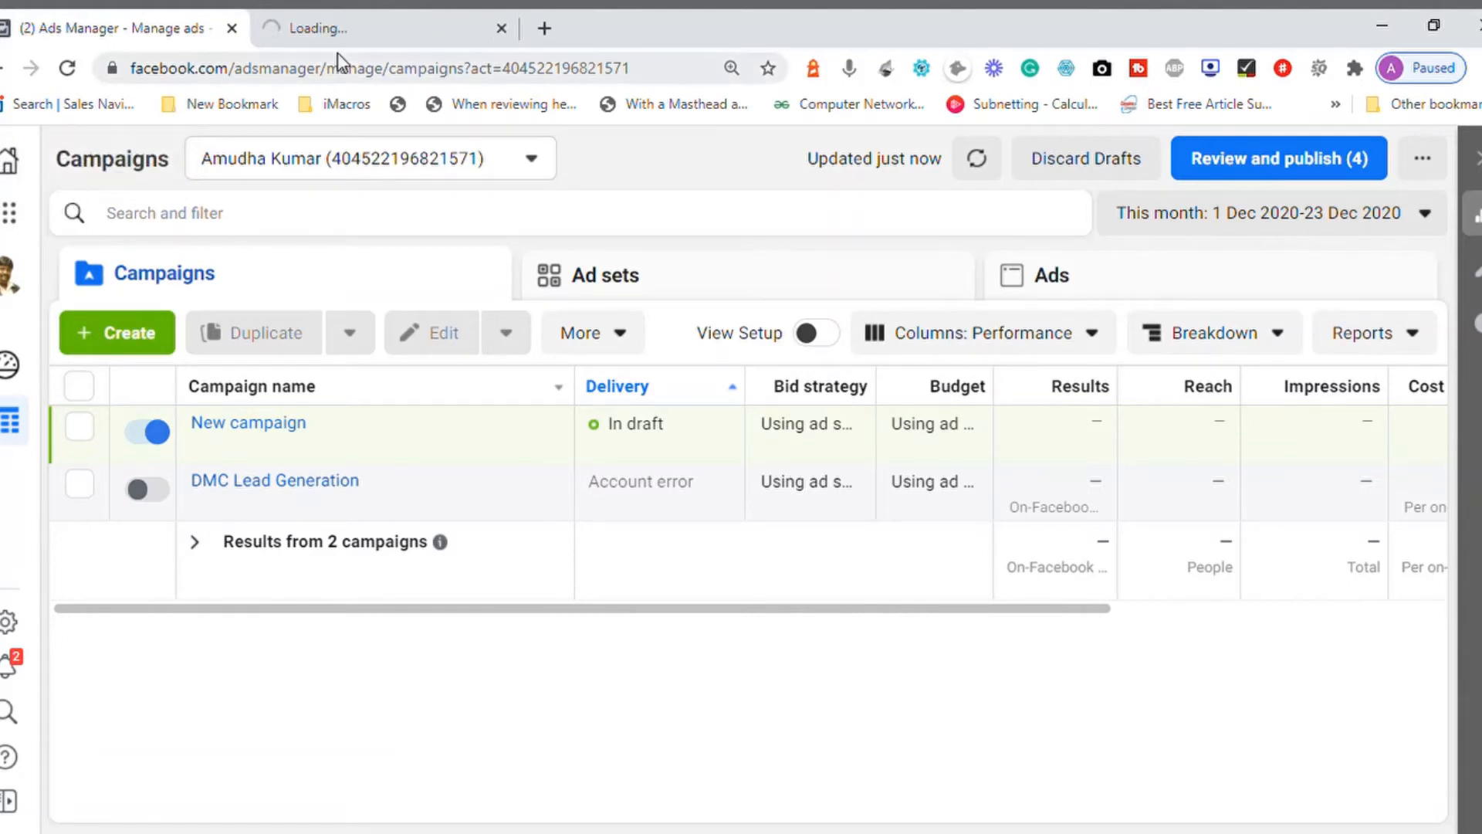
left_click(347, 32)
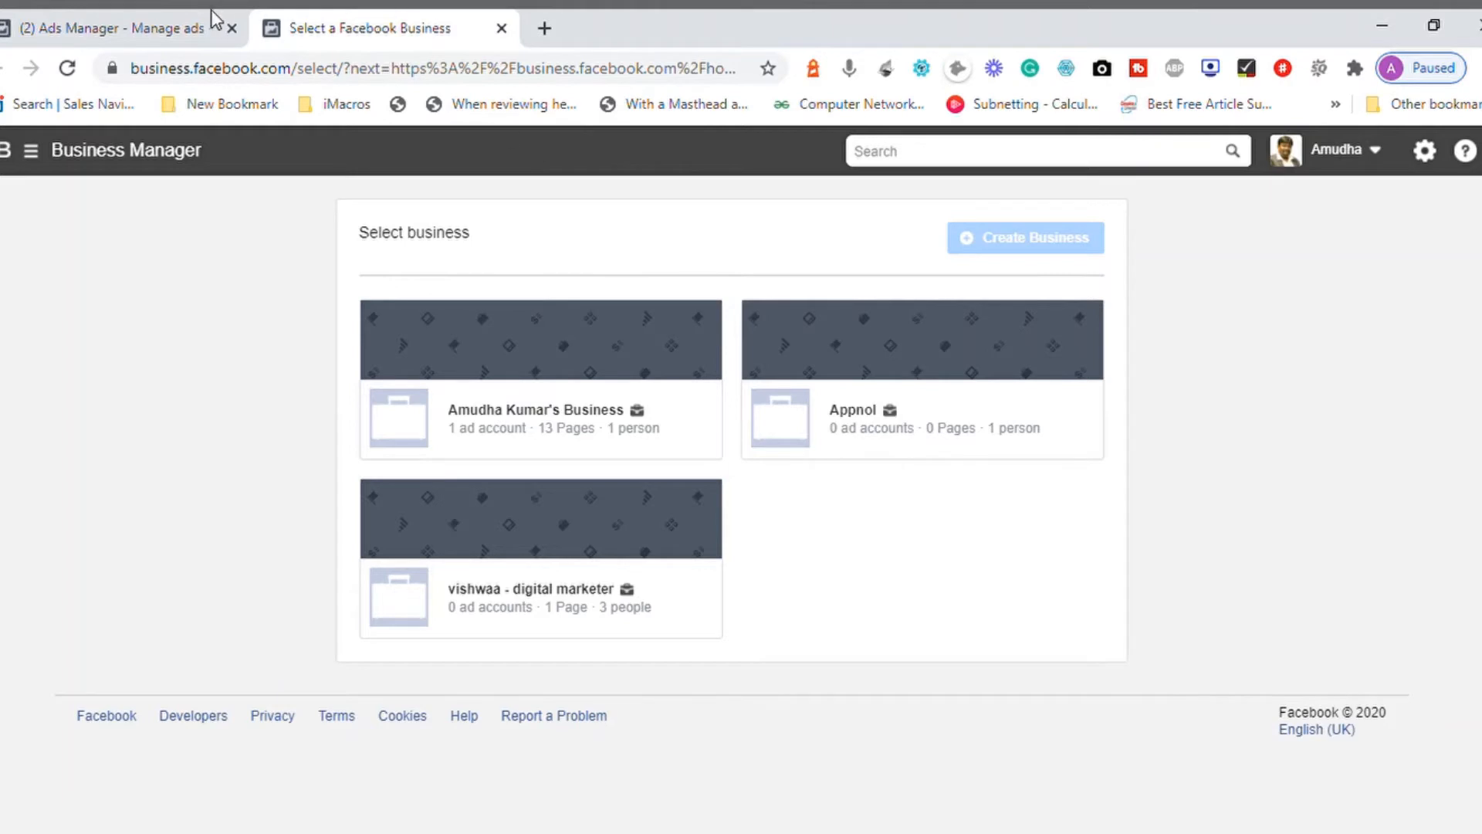
left_click(147, 35)
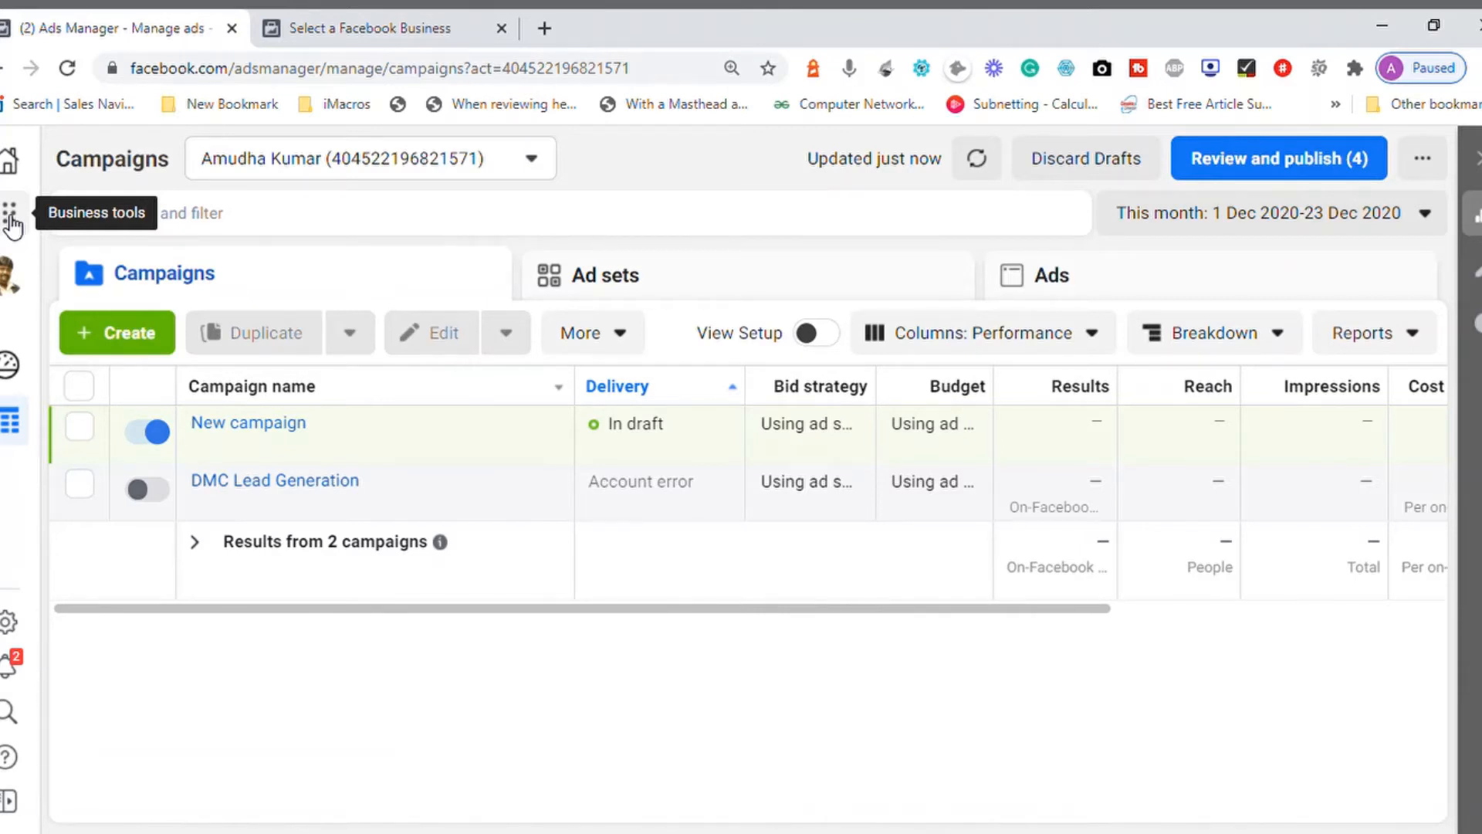
left_click(371, 25)
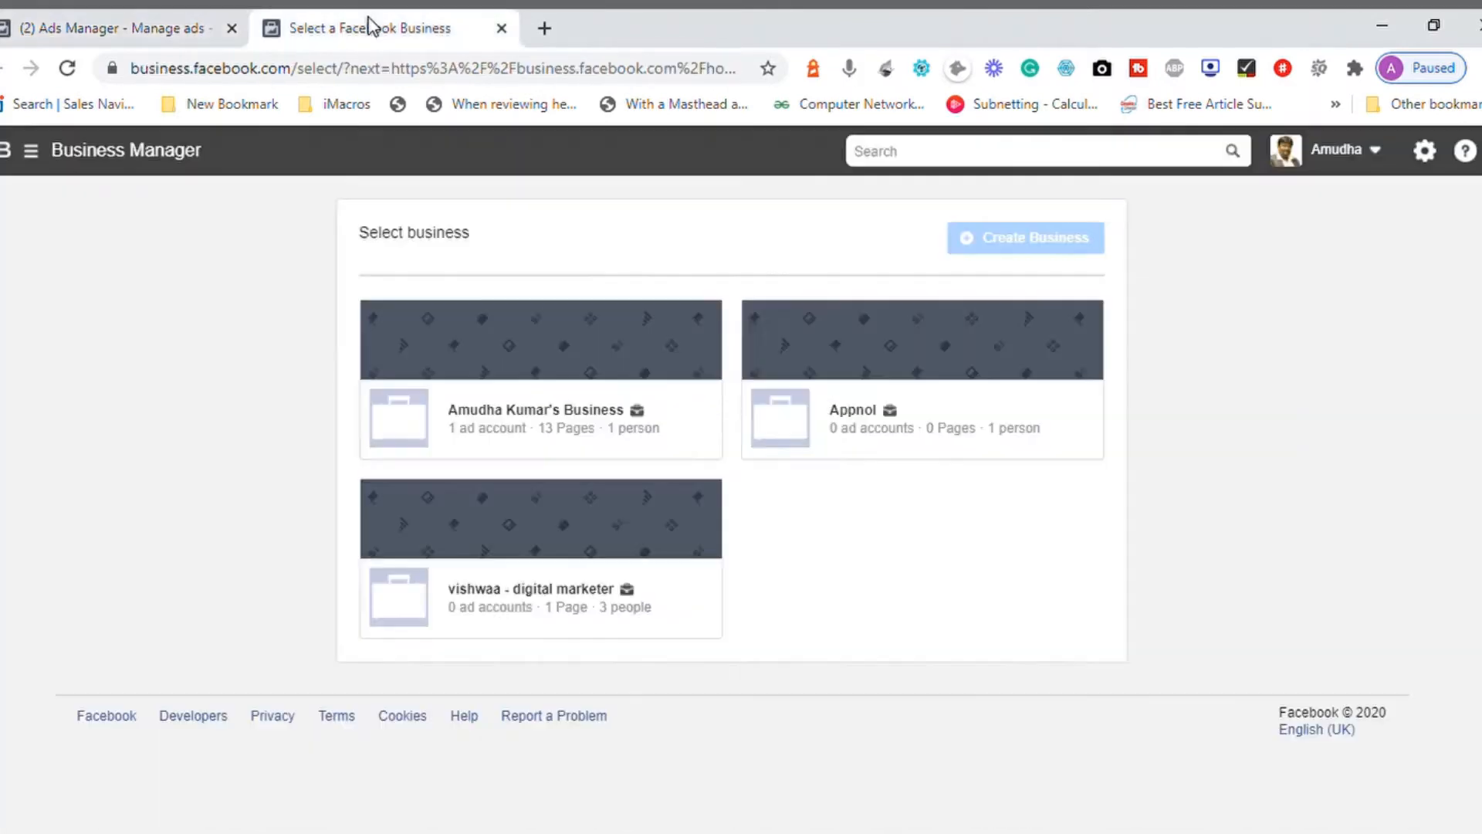
left_click(158, 27)
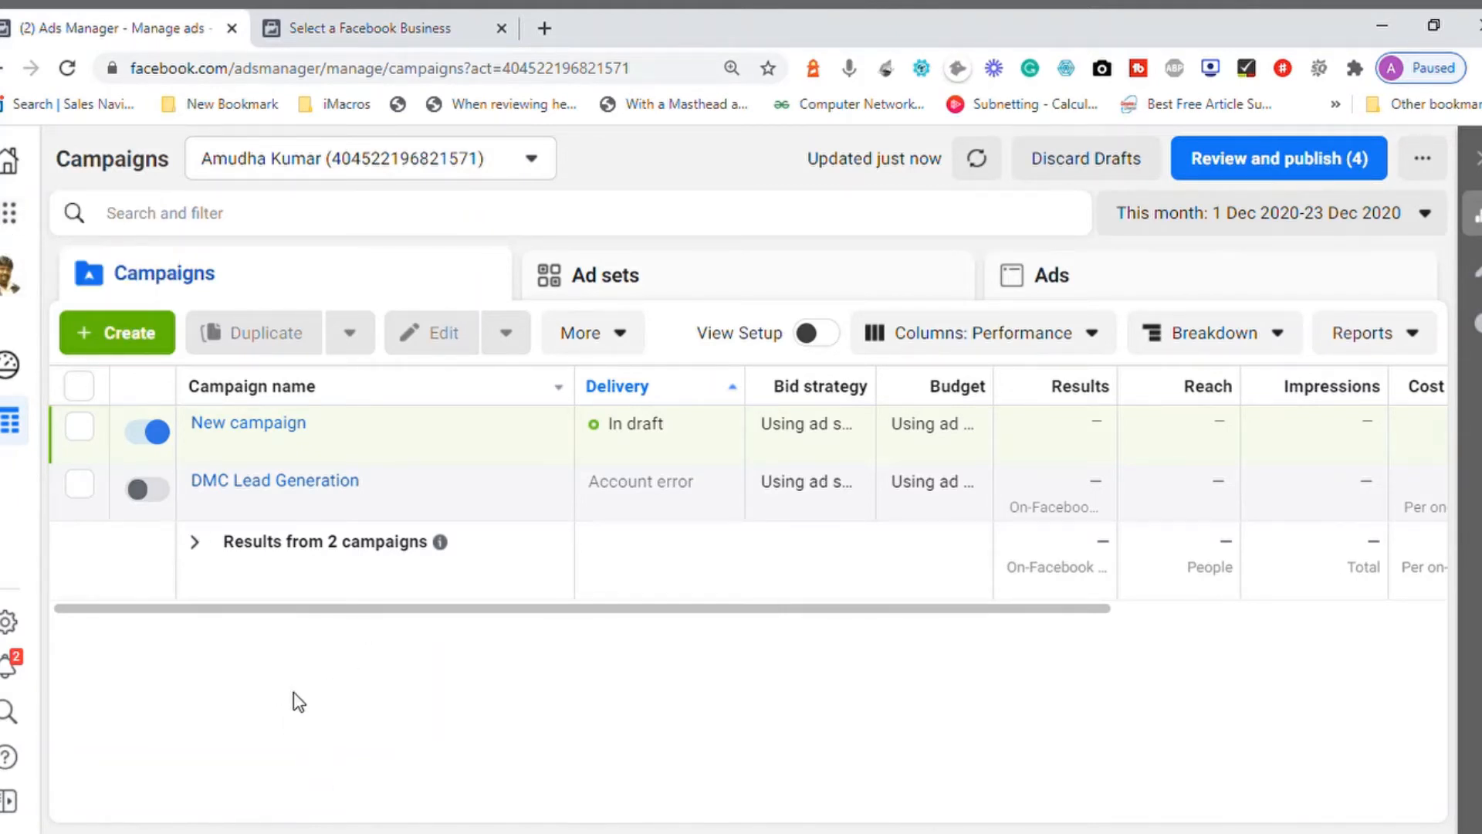
Step: Review the available business tools and the Business Manager accounts that can be switched to
left_click(23, 239)
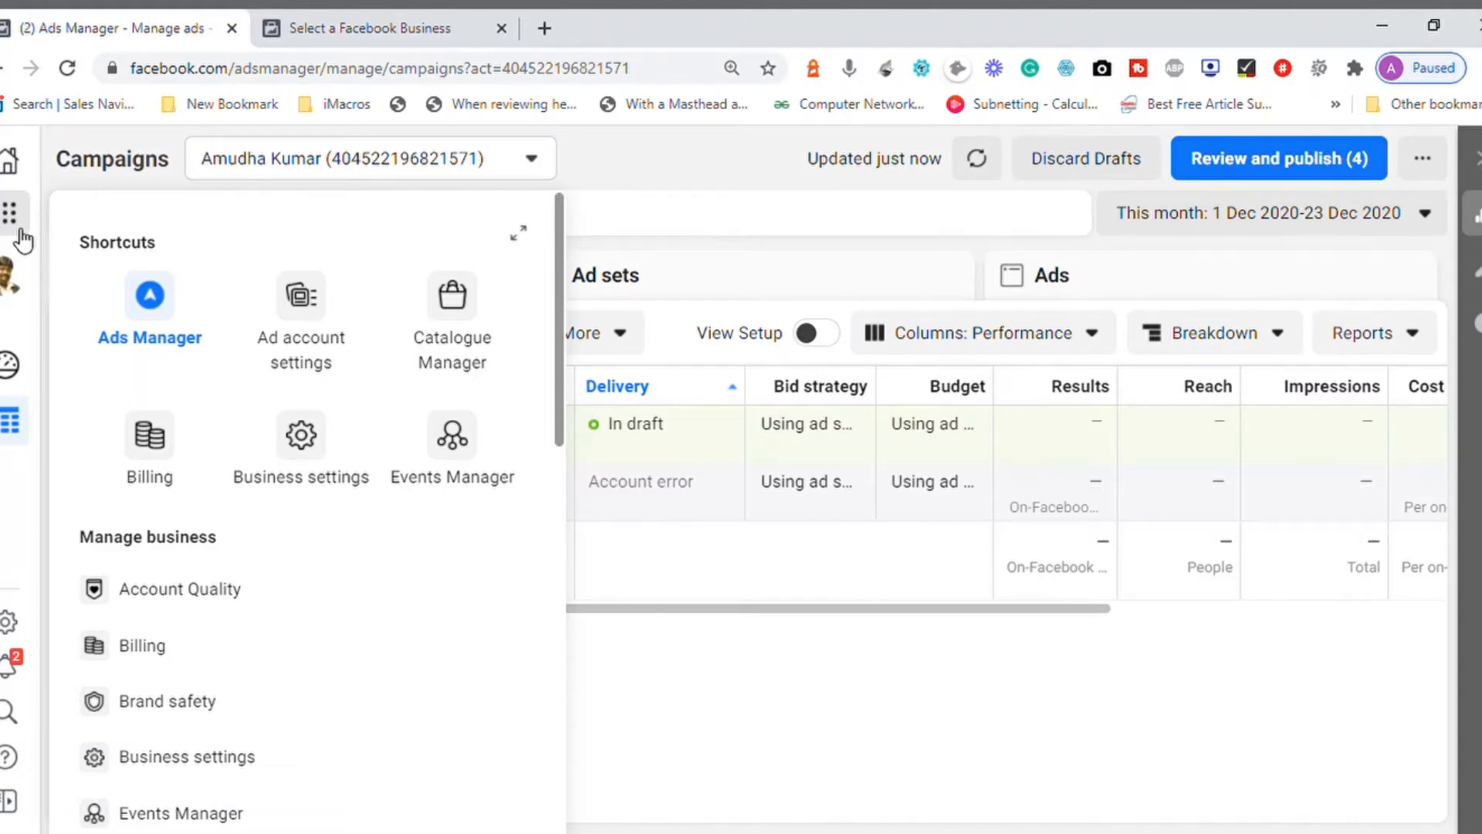
left_click(14, 298)
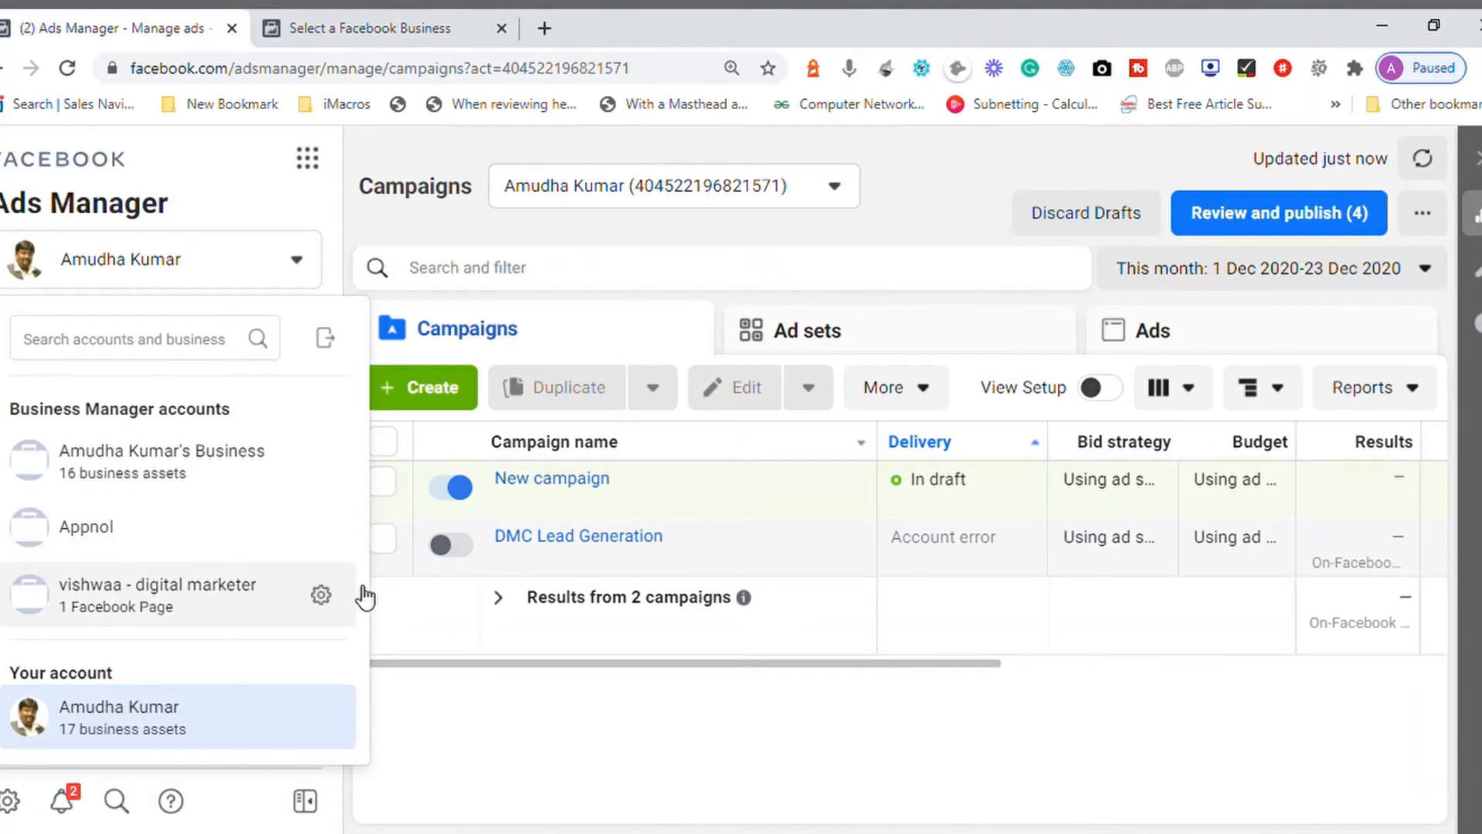
left_click(297, 262)
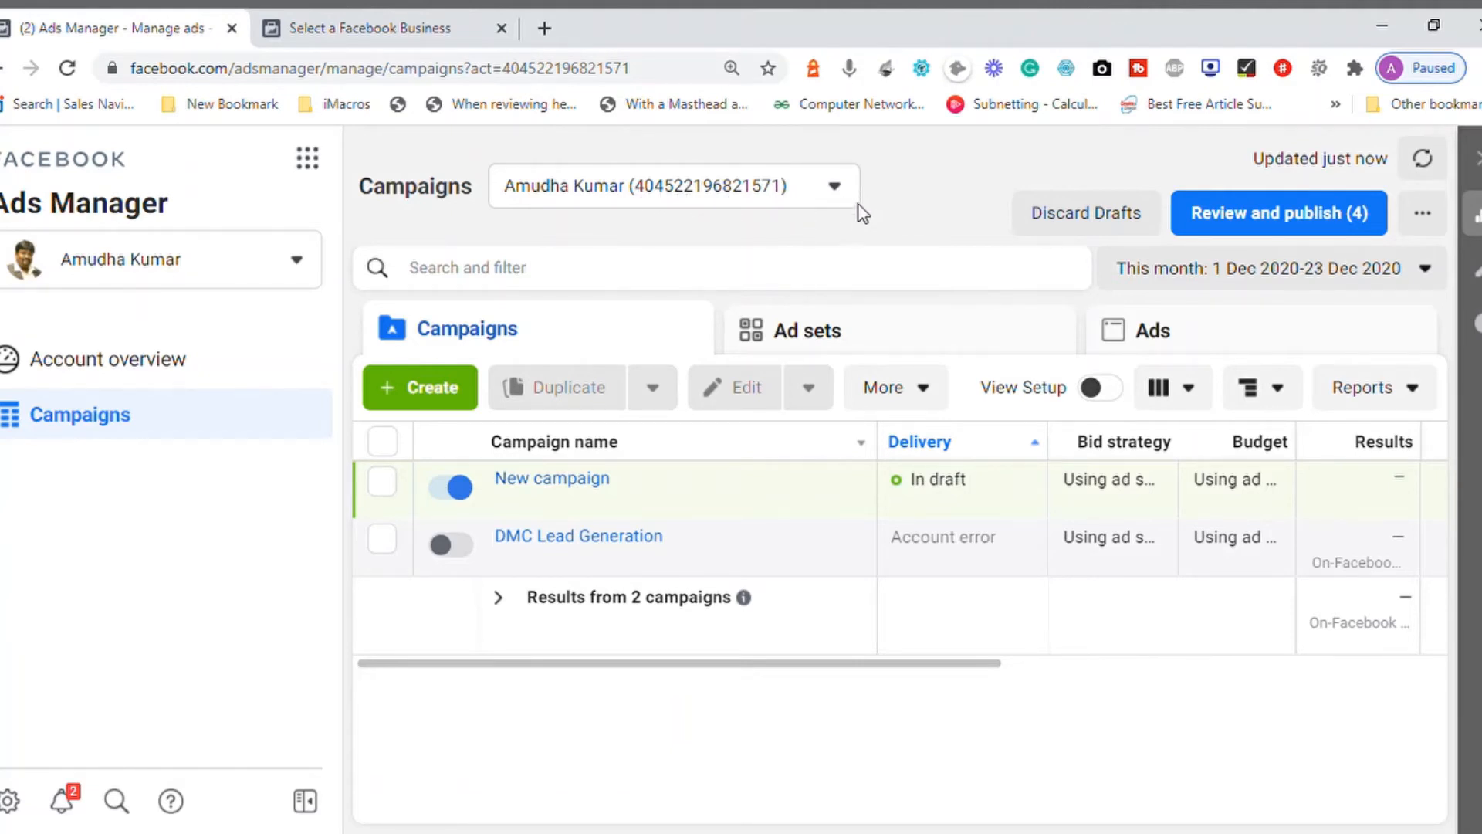
Step: Switch to the other ad account to view its campaigns, return to the original account and collapse the navigation sidebar
left_click(836, 187)
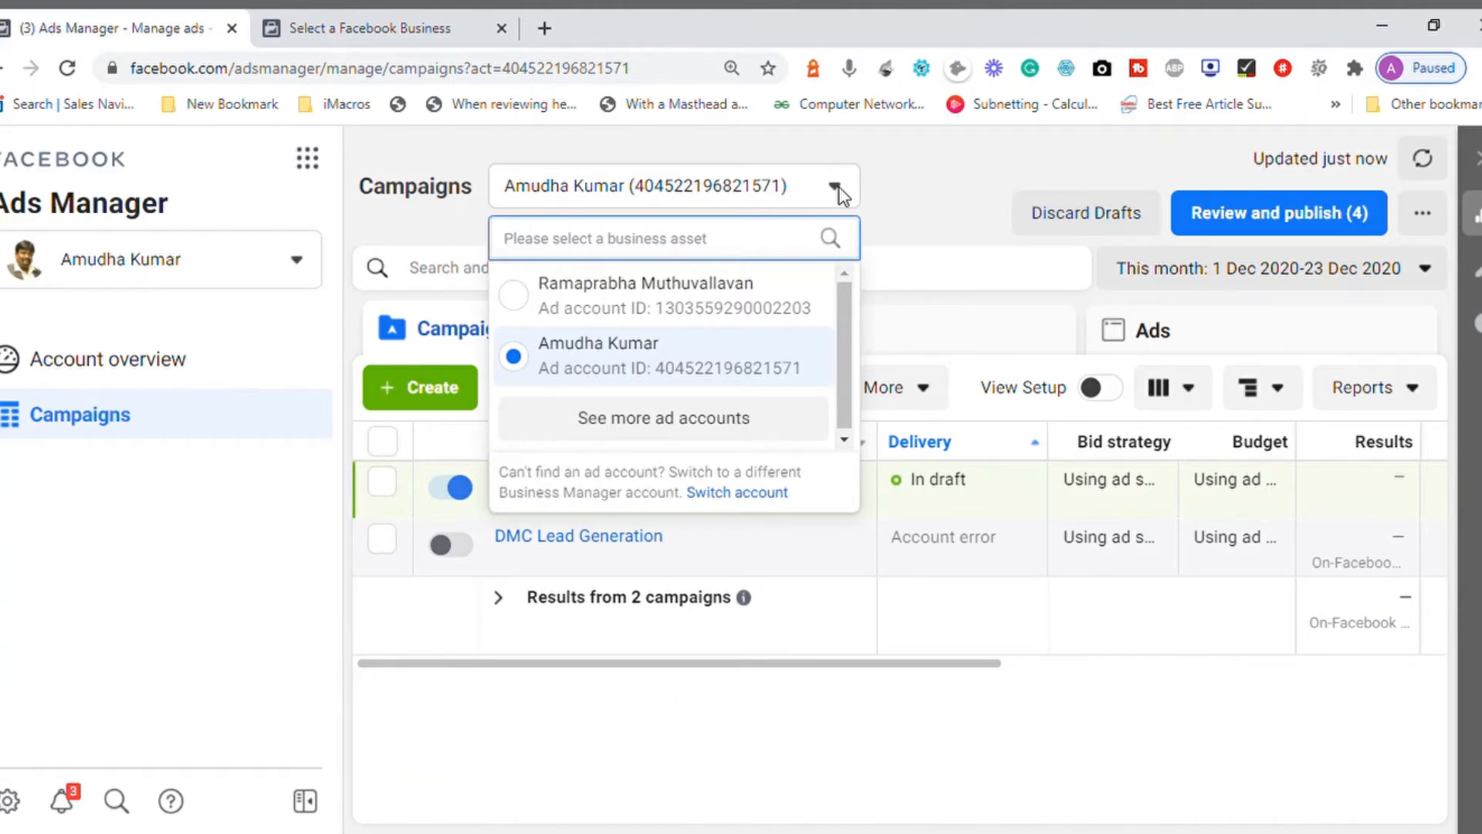
left_click(530, 297)
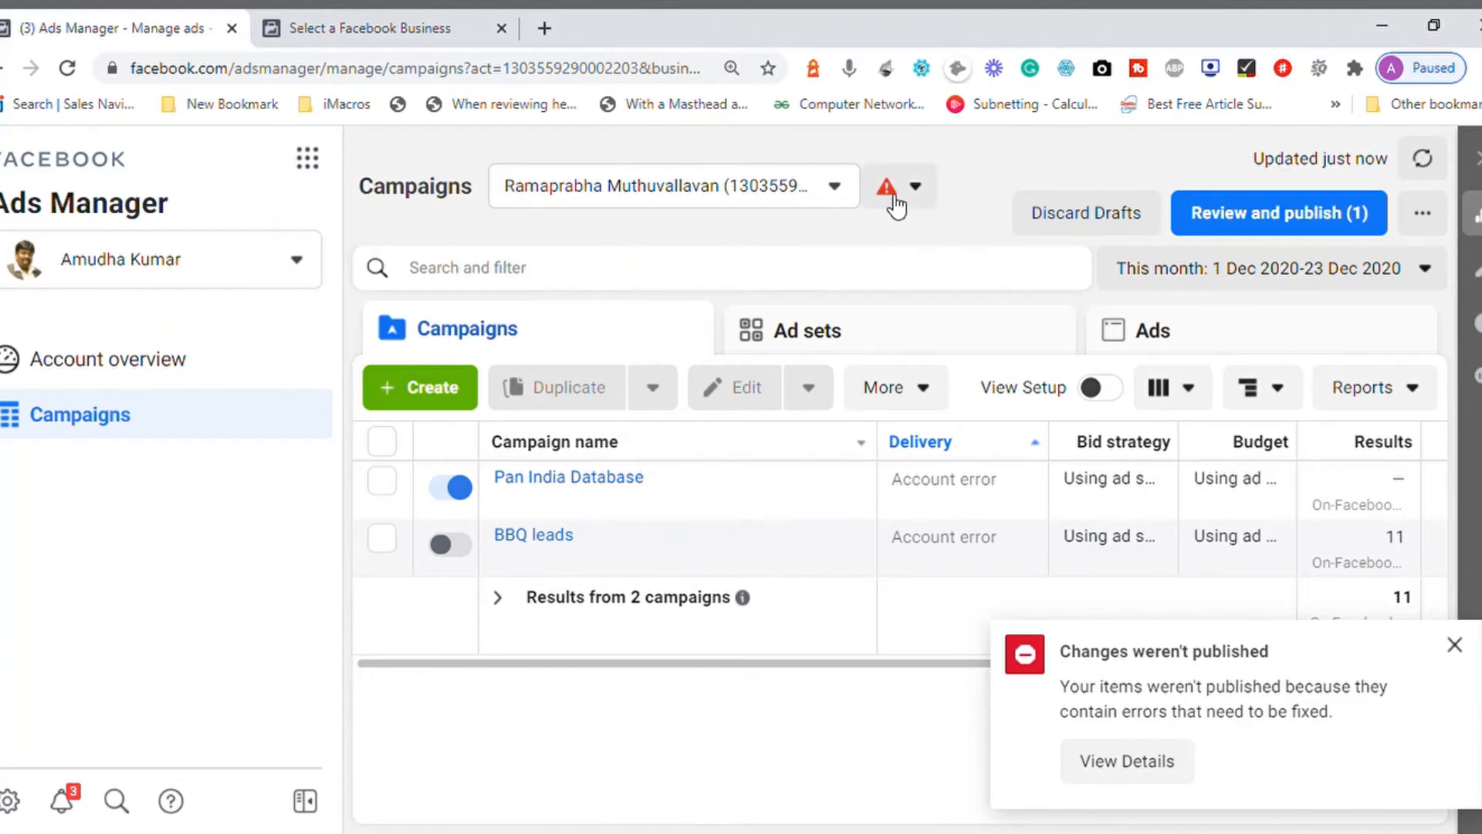
left_click(831, 193)
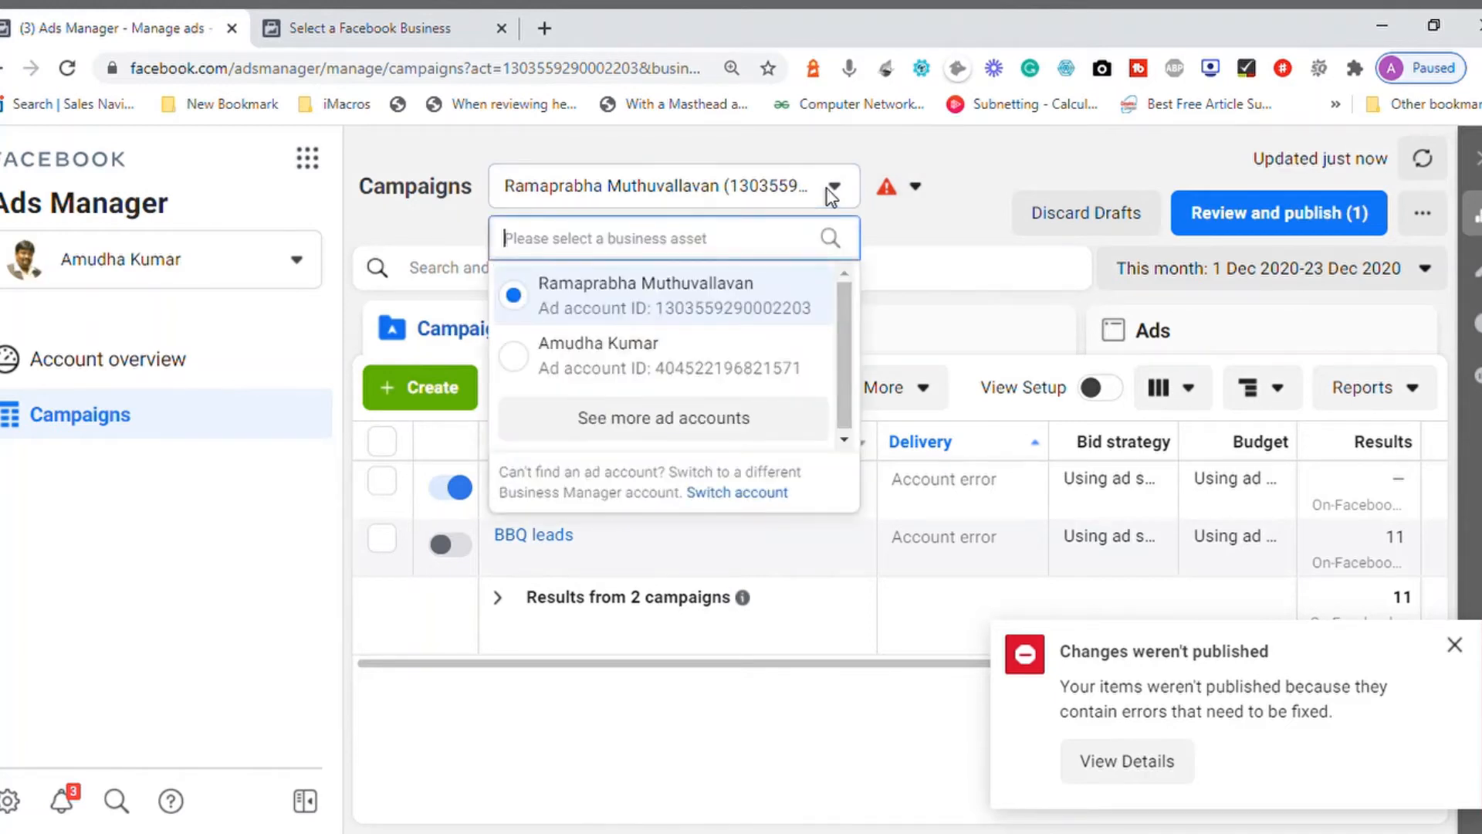
left_click(525, 364)
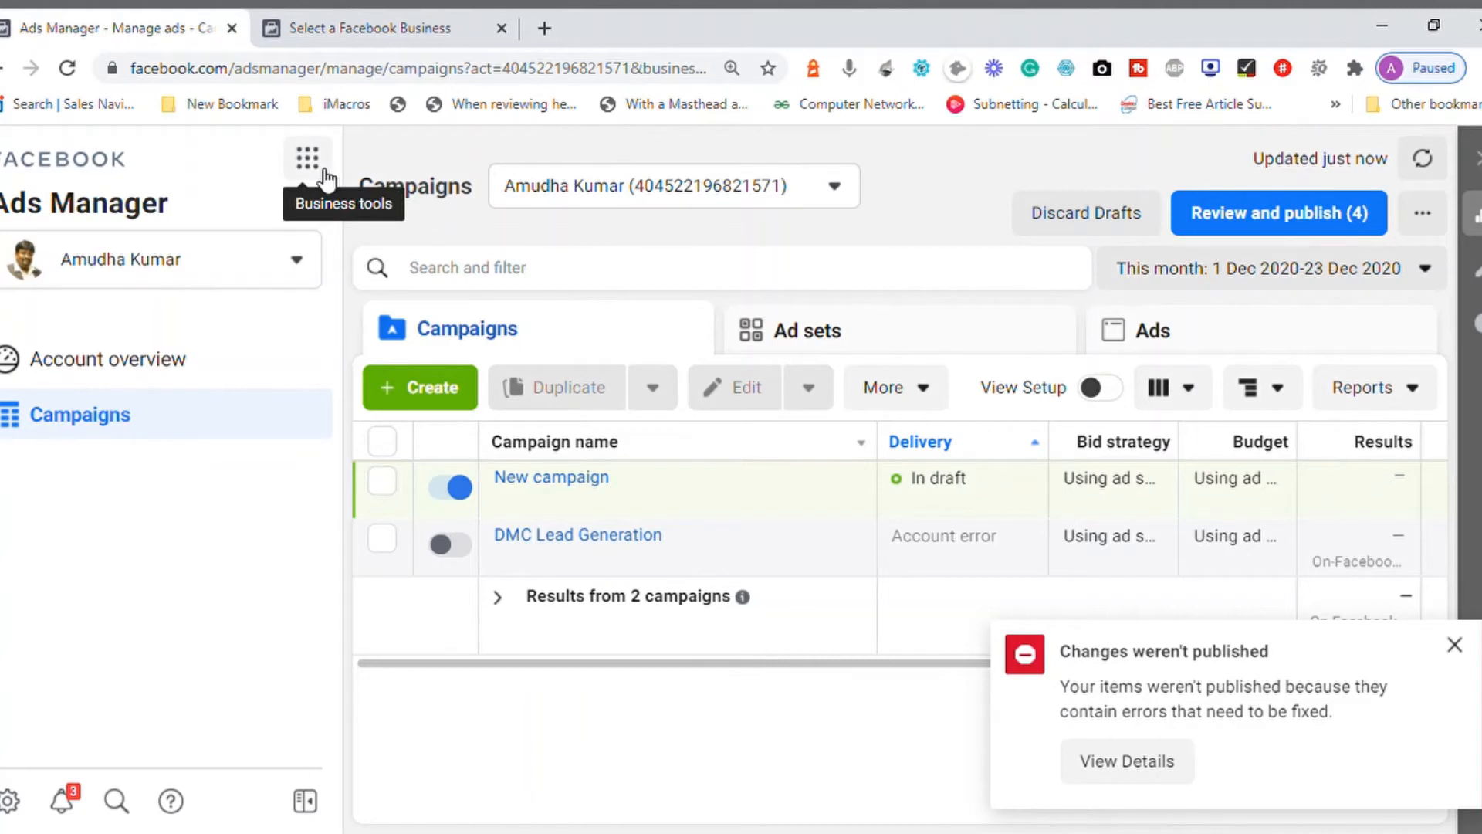
left_click(323, 805)
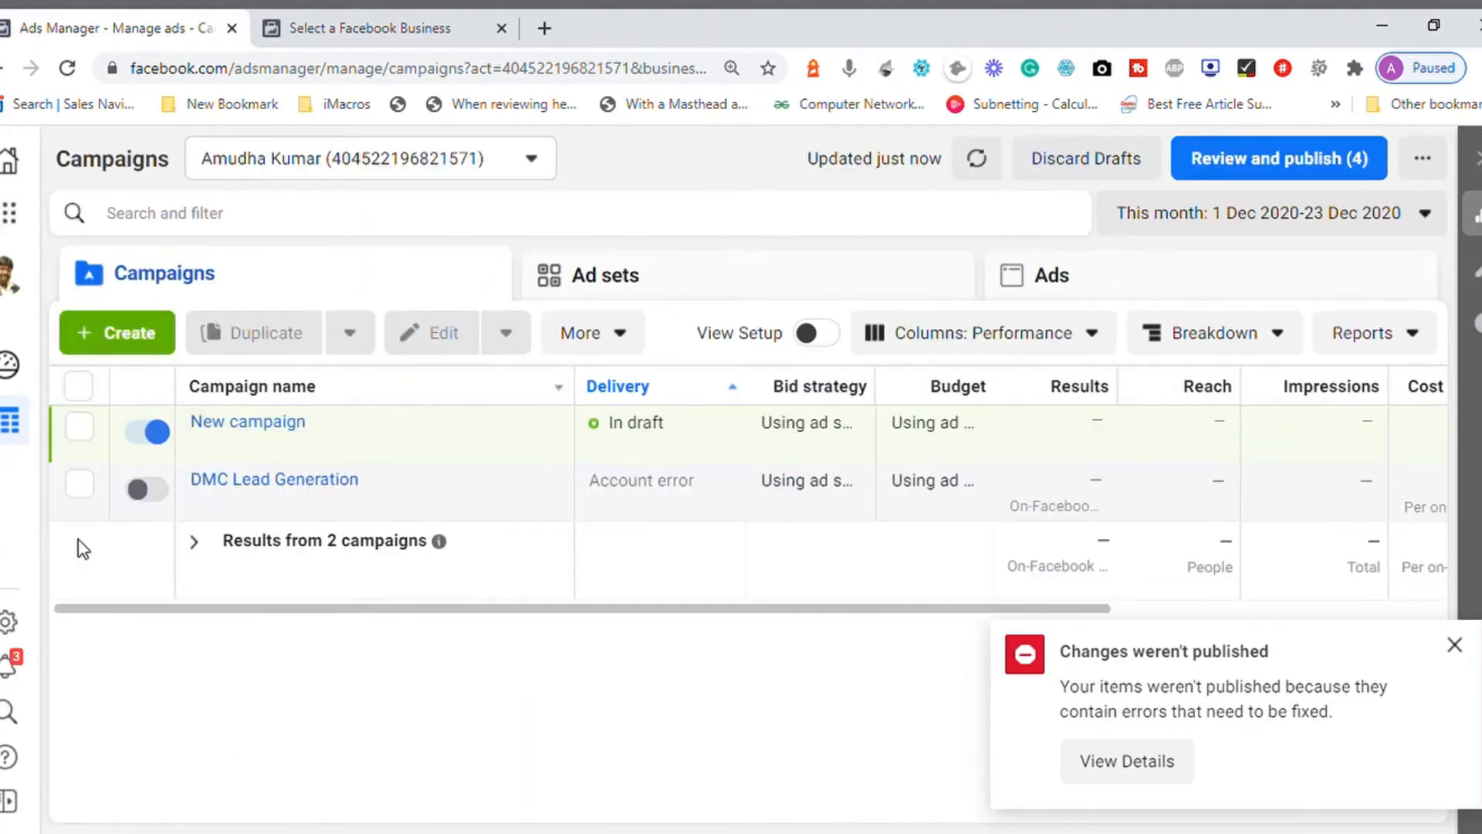
Step: Open the Account overview, dismiss the feature introduction and the publishing error notice, and examine the account's spending summary
left_click(11, 367)
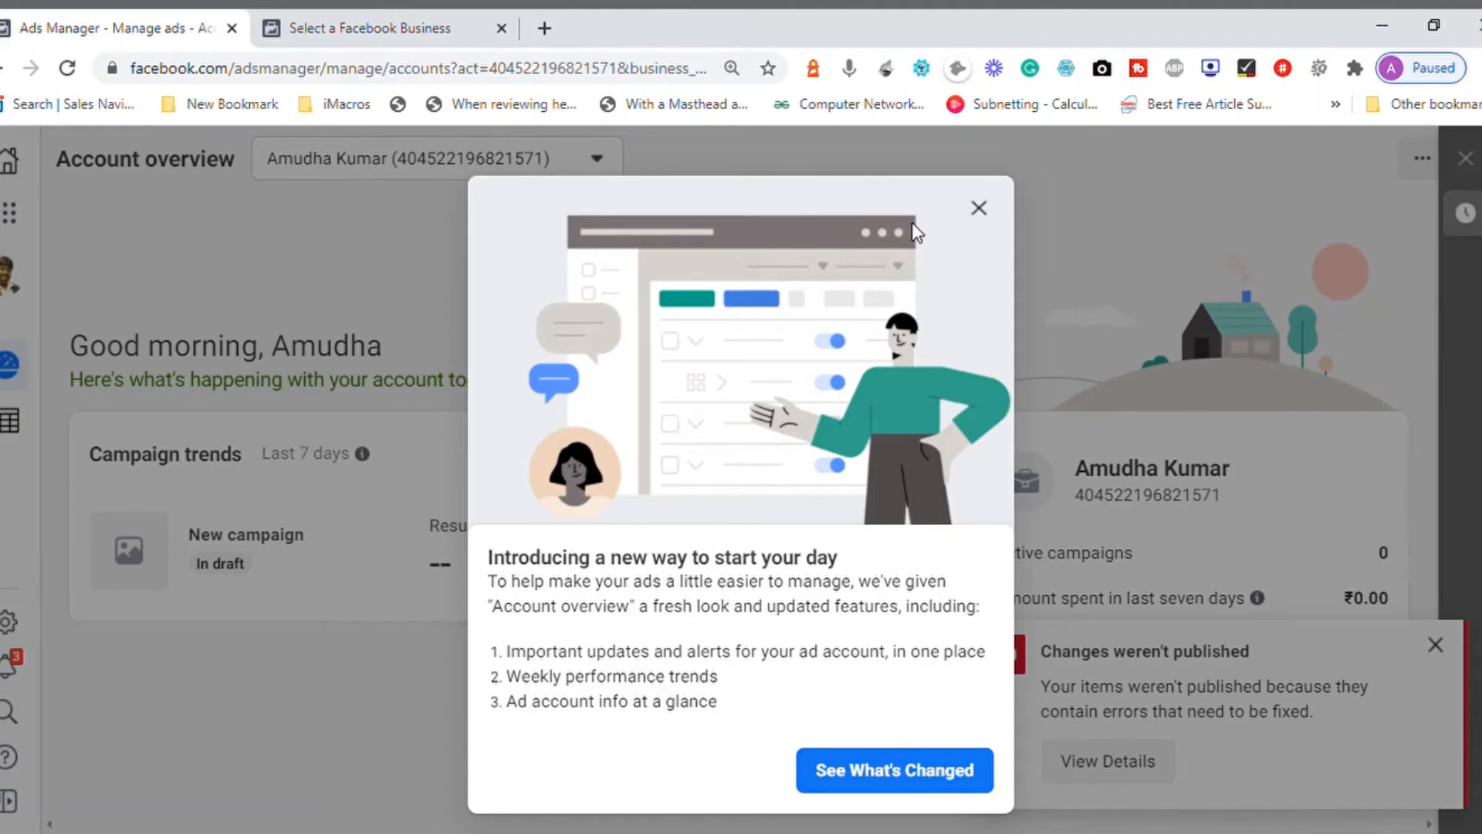
left_click(979, 209)
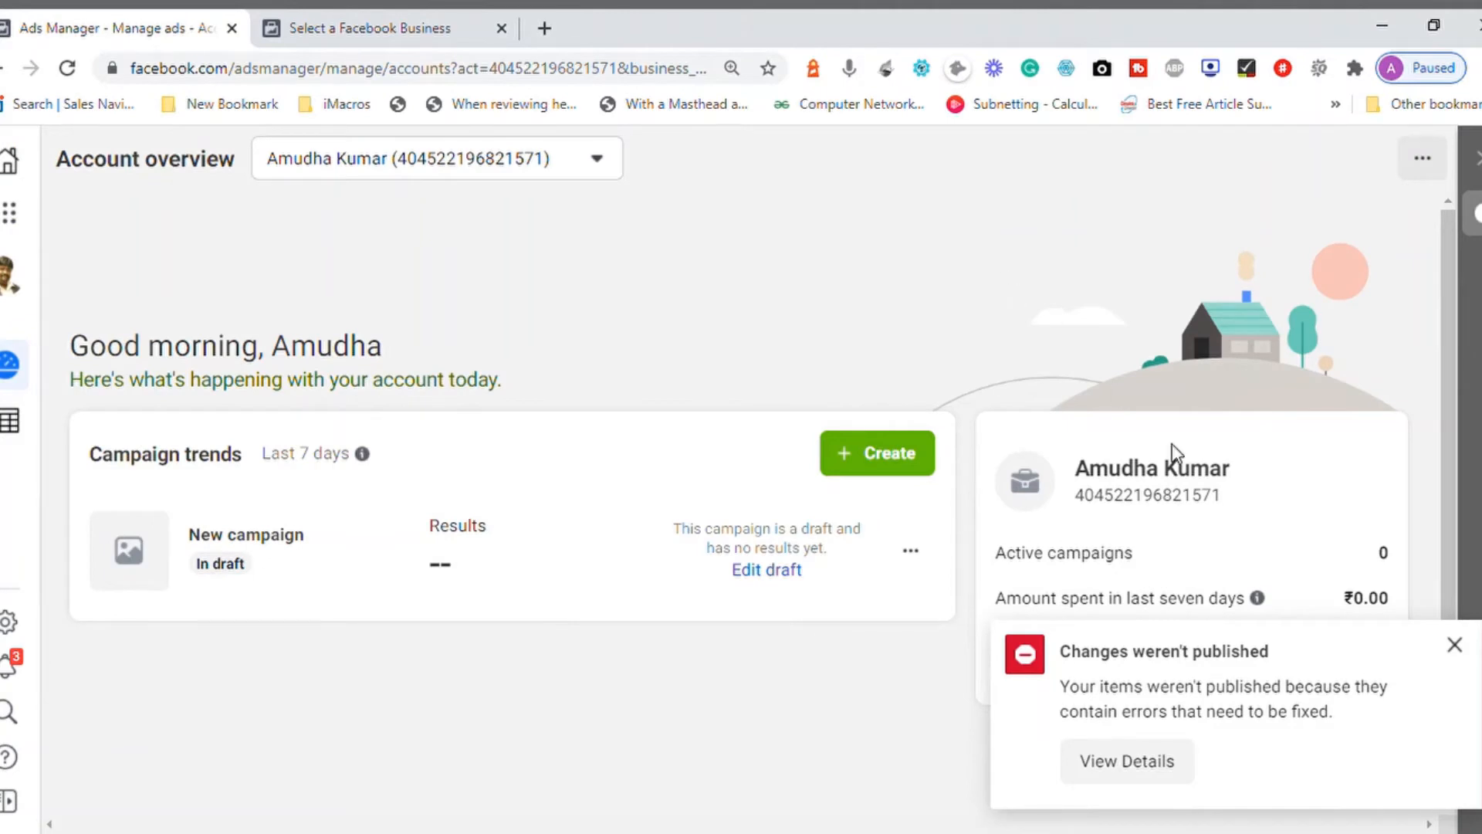
left_click(1469, 654)
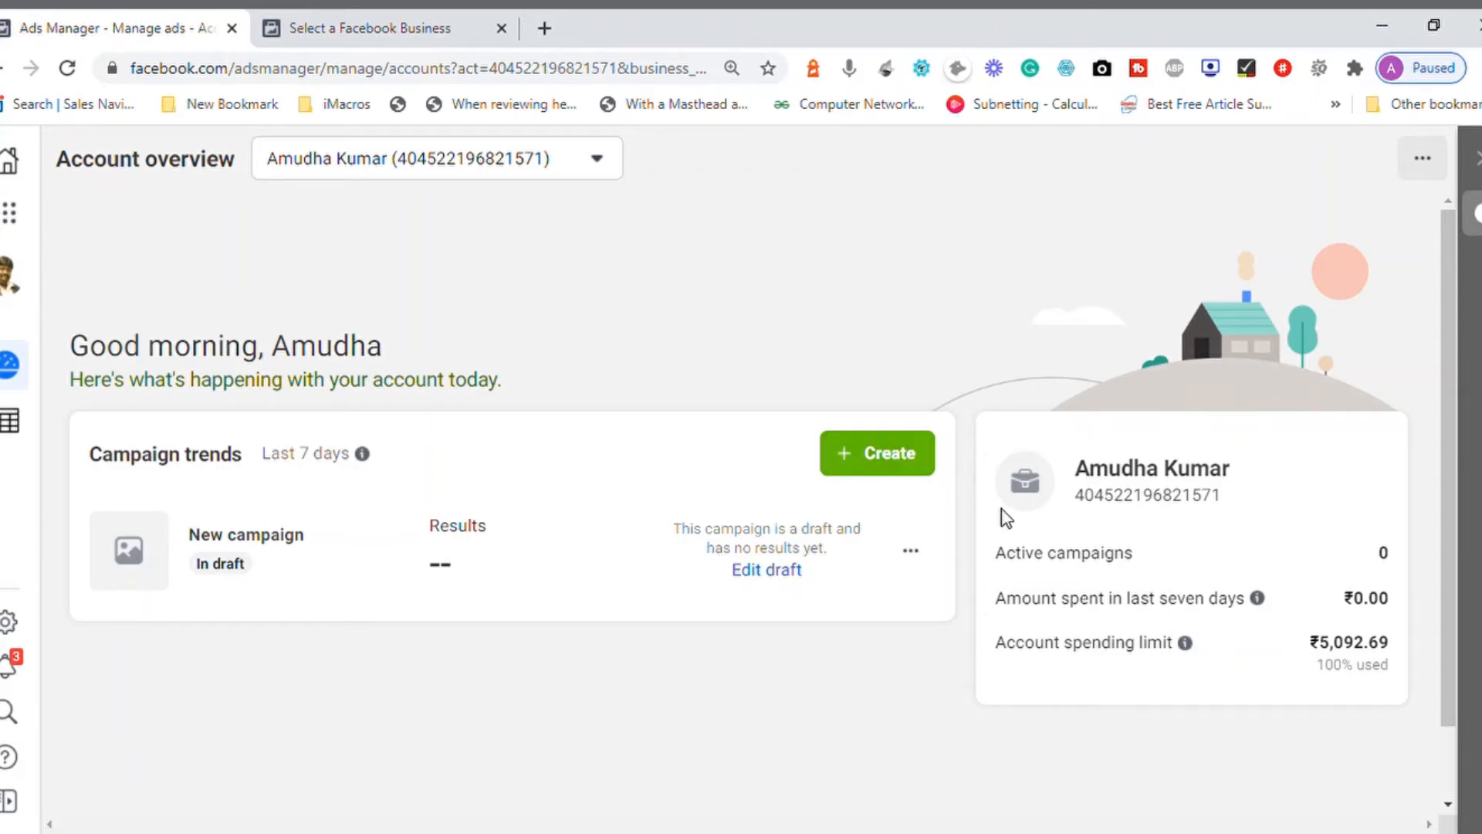
left_click_drag(996, 554, 983, 688)
left_click(828, 715)
Step: Compare the Campaigns list with the Account overview and look across the columns of the campaign table
left_click(19, 442)
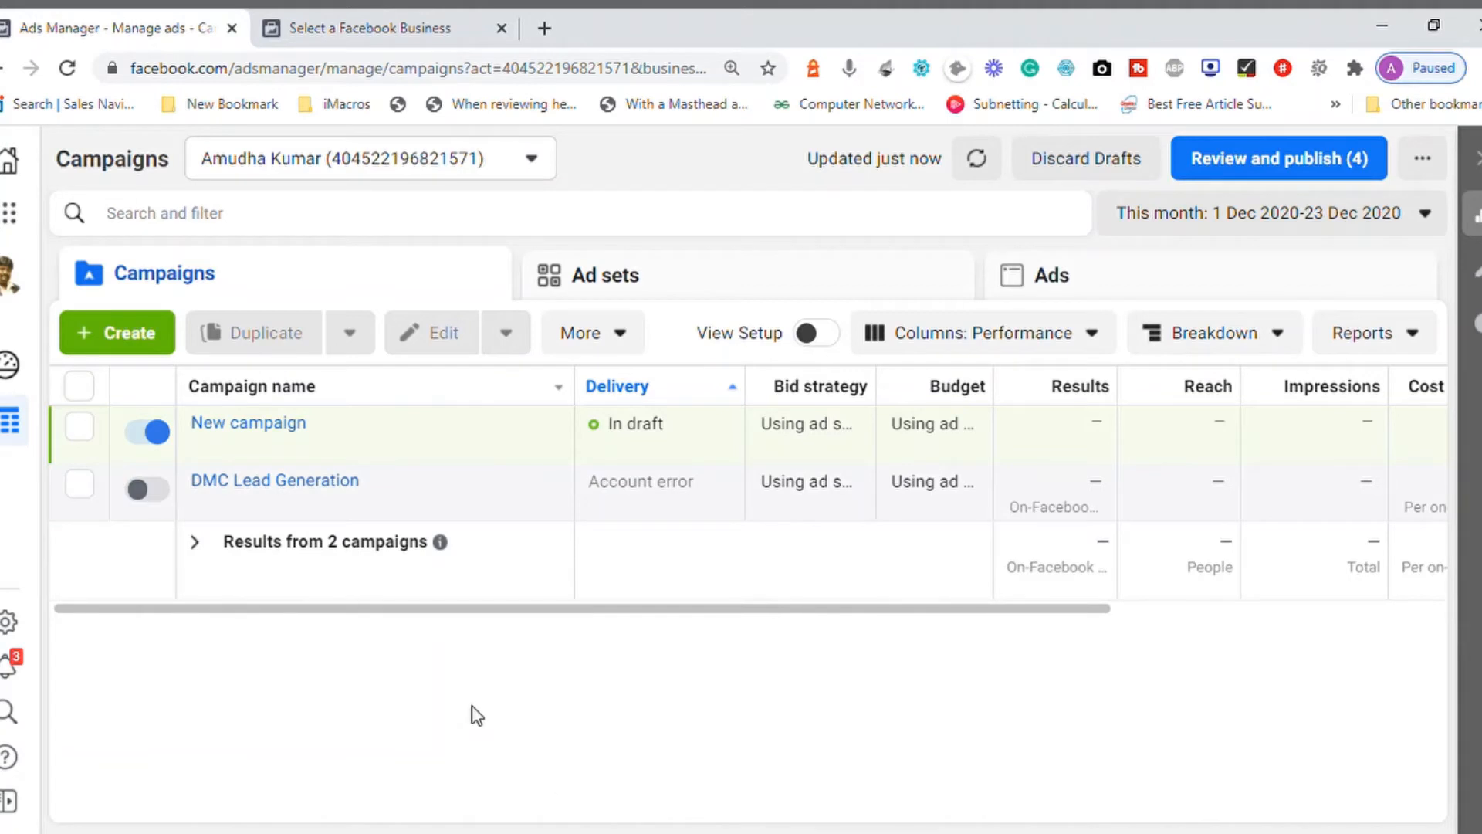
left_click(17, 373)
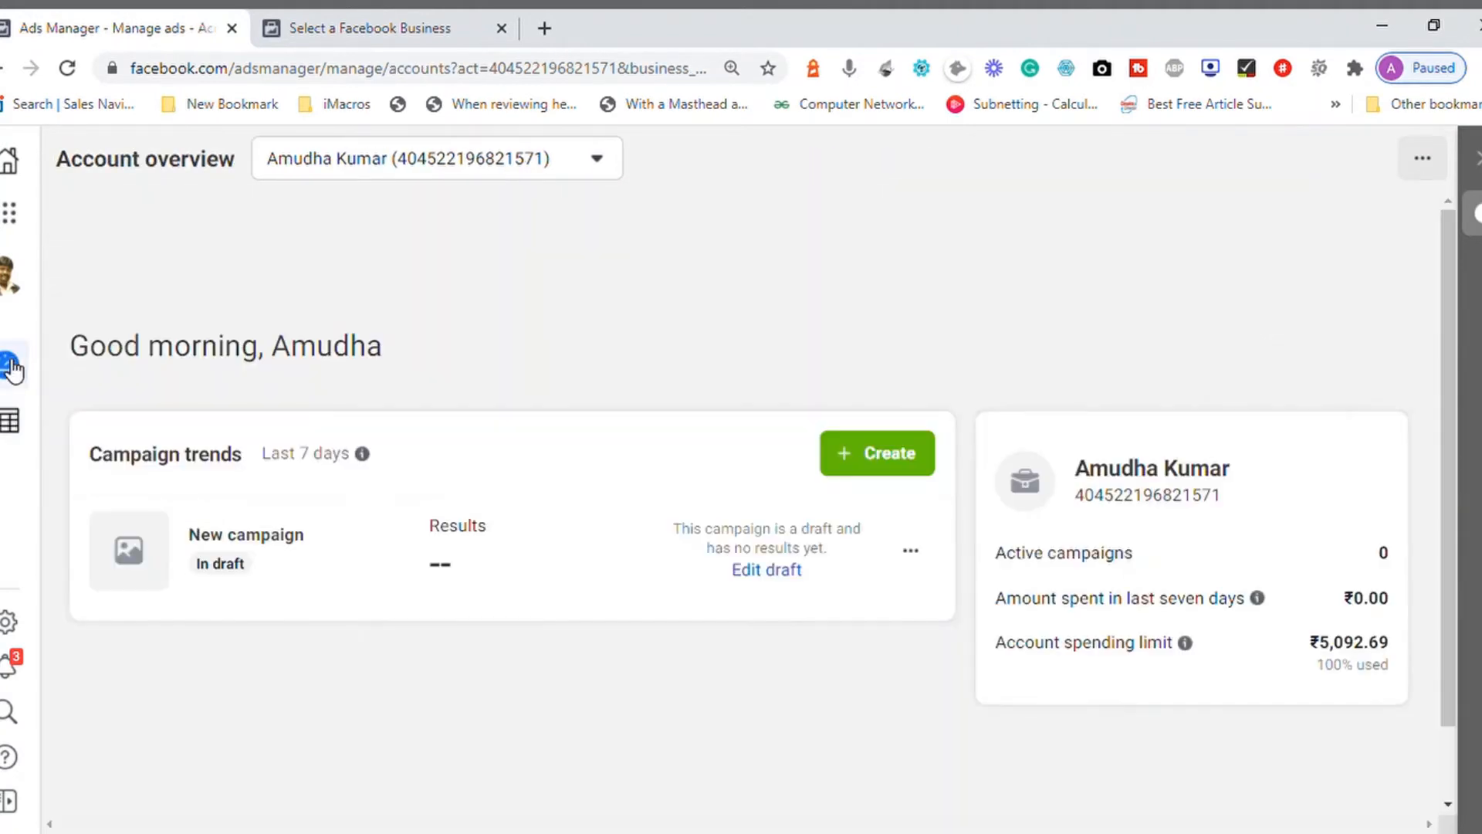
left_click(15, 423)
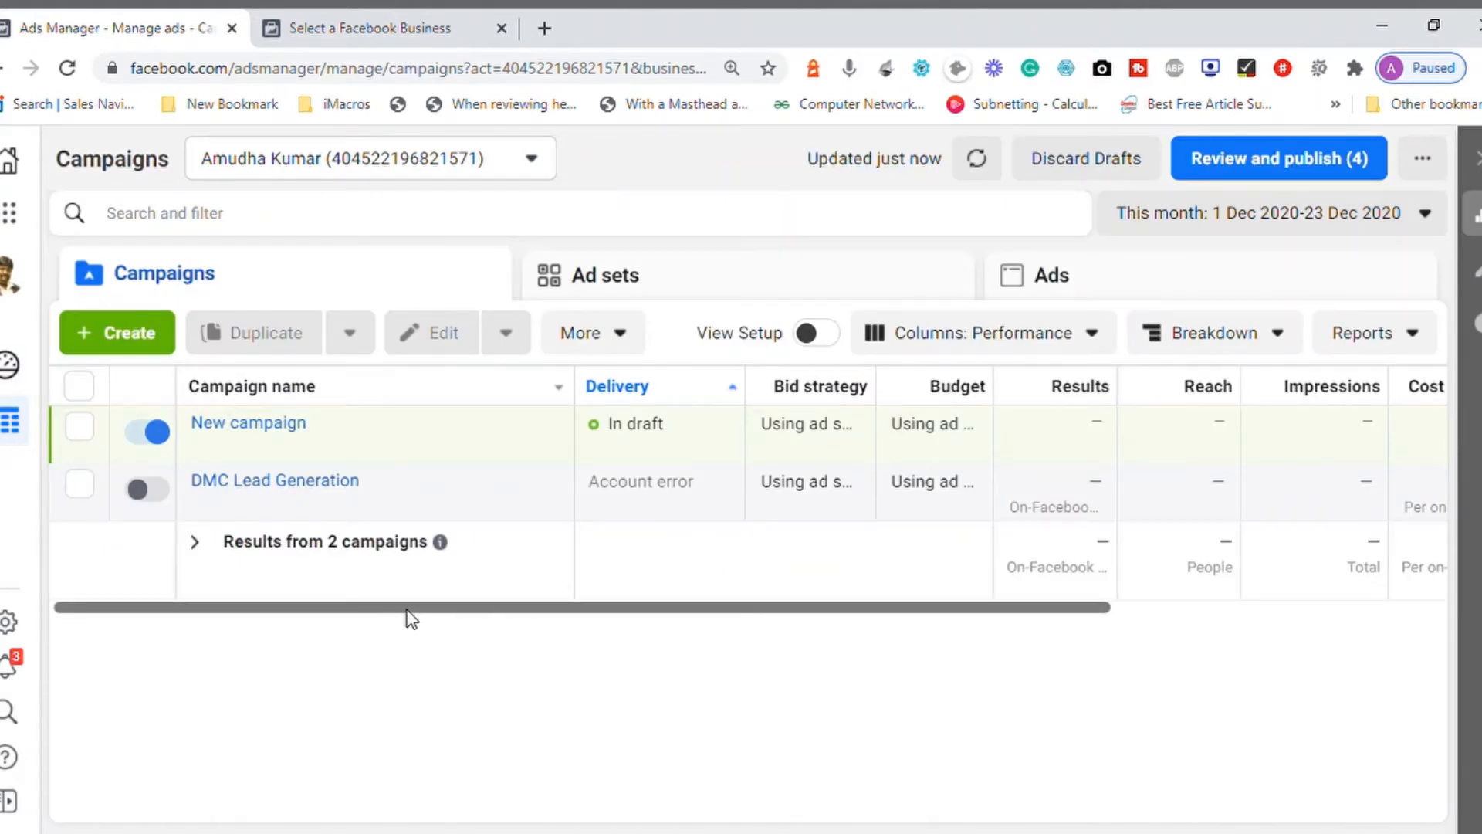
left_click_drag(406, 614, 517, 627)
left_click_drag(632, 631, 396, 638)
Step: Open the ad account settings and view the list of managed Pages with their roles
left_click(19, 627)
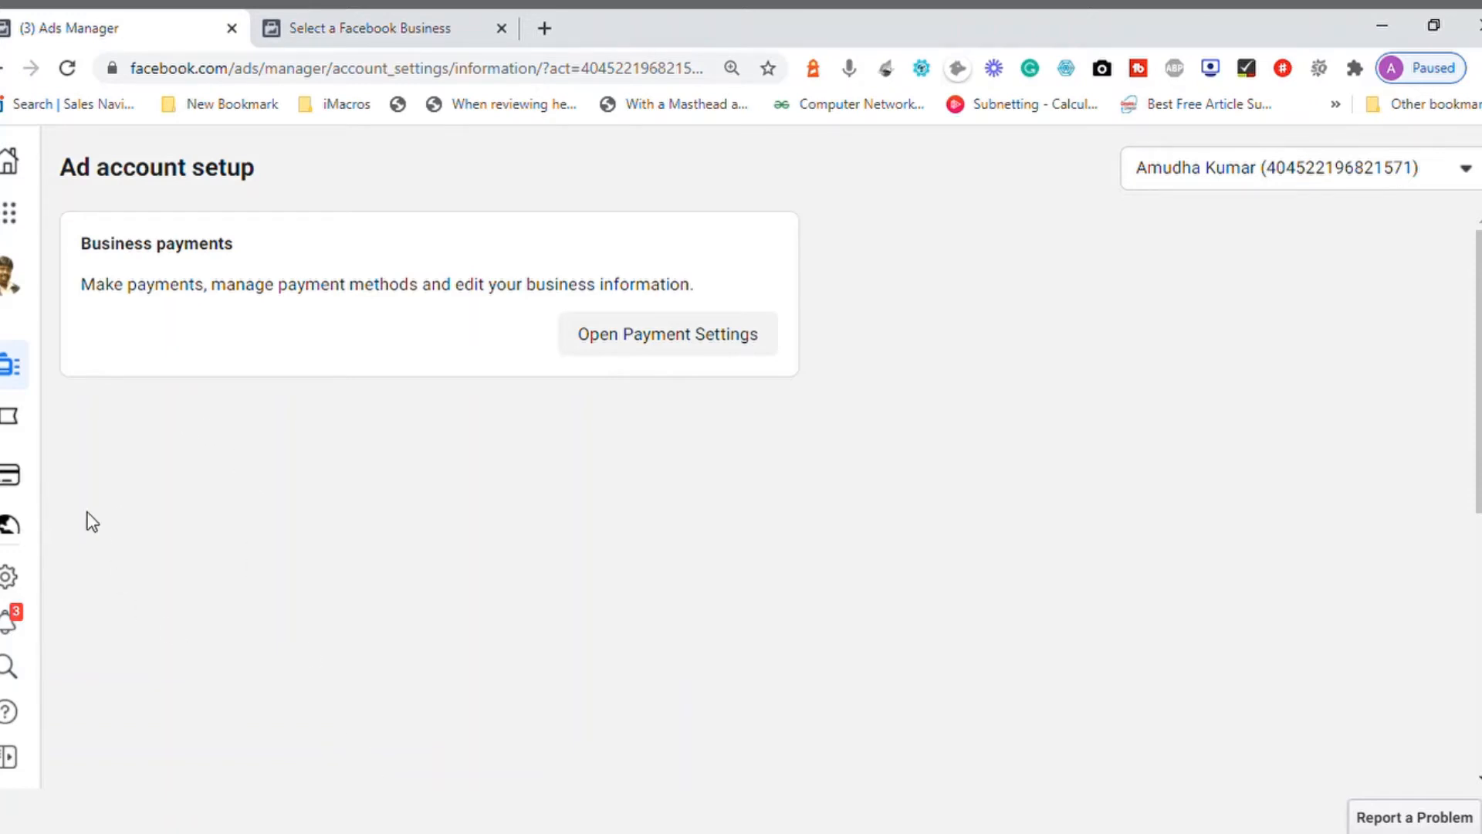
mouse_move(21, 435)
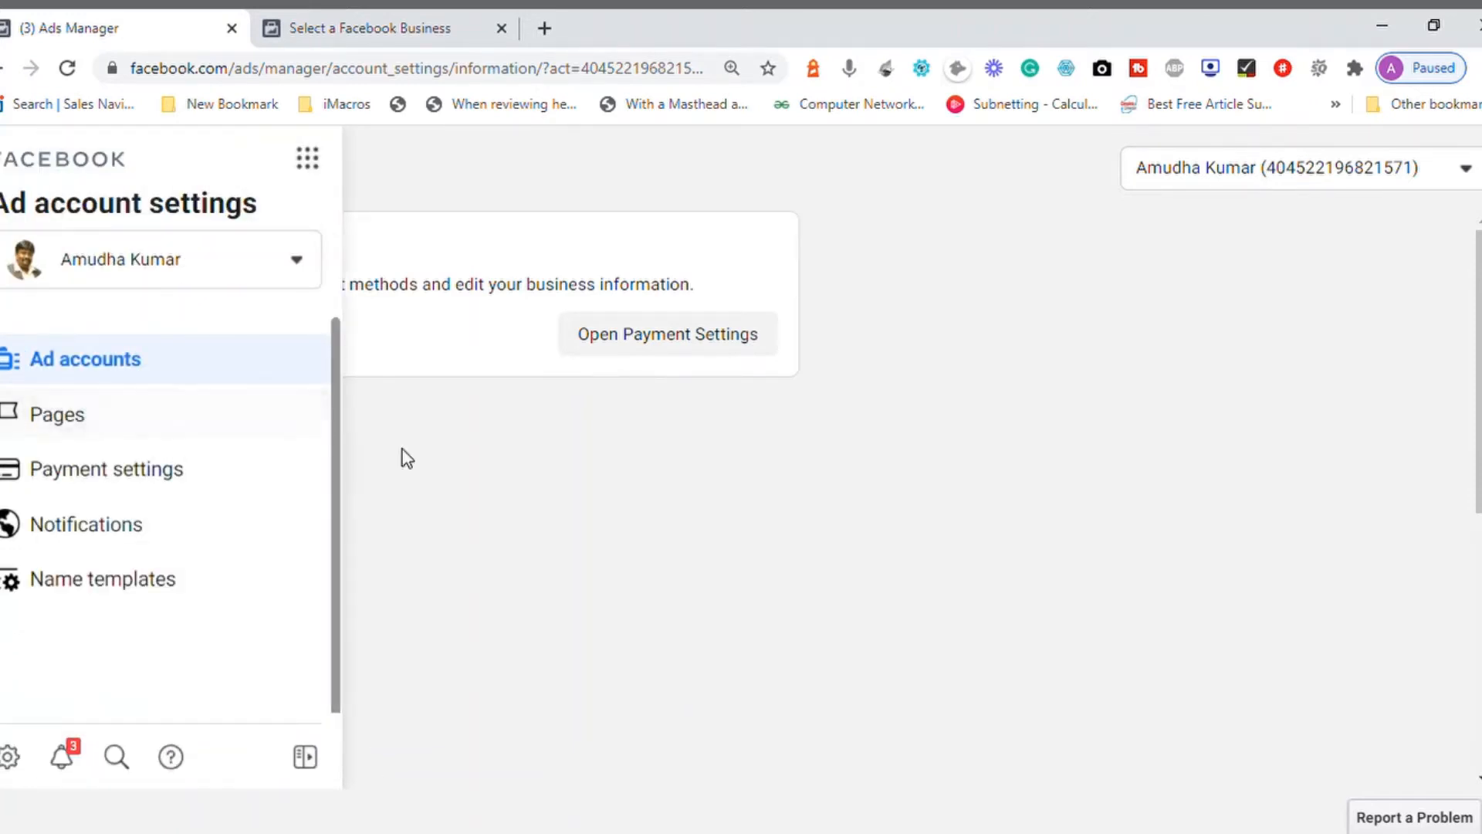
left_click(19, 427)
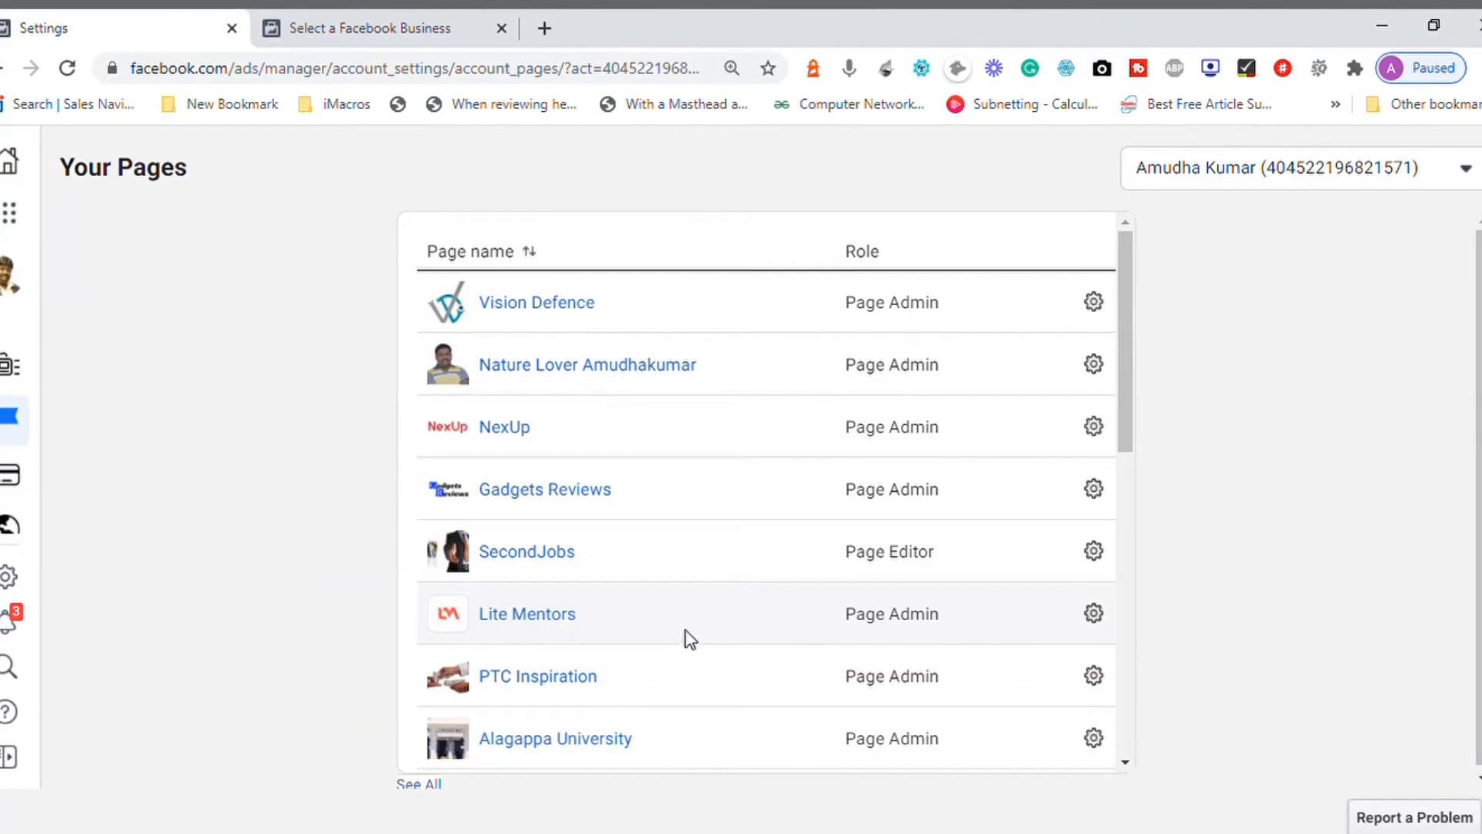
mouse_move(1132, 406)
left_mouse_down()
mouse_move(1114, 603)
mouse_move(1127, 754)
mouse_move(1133, 376)
left_mouse_up()
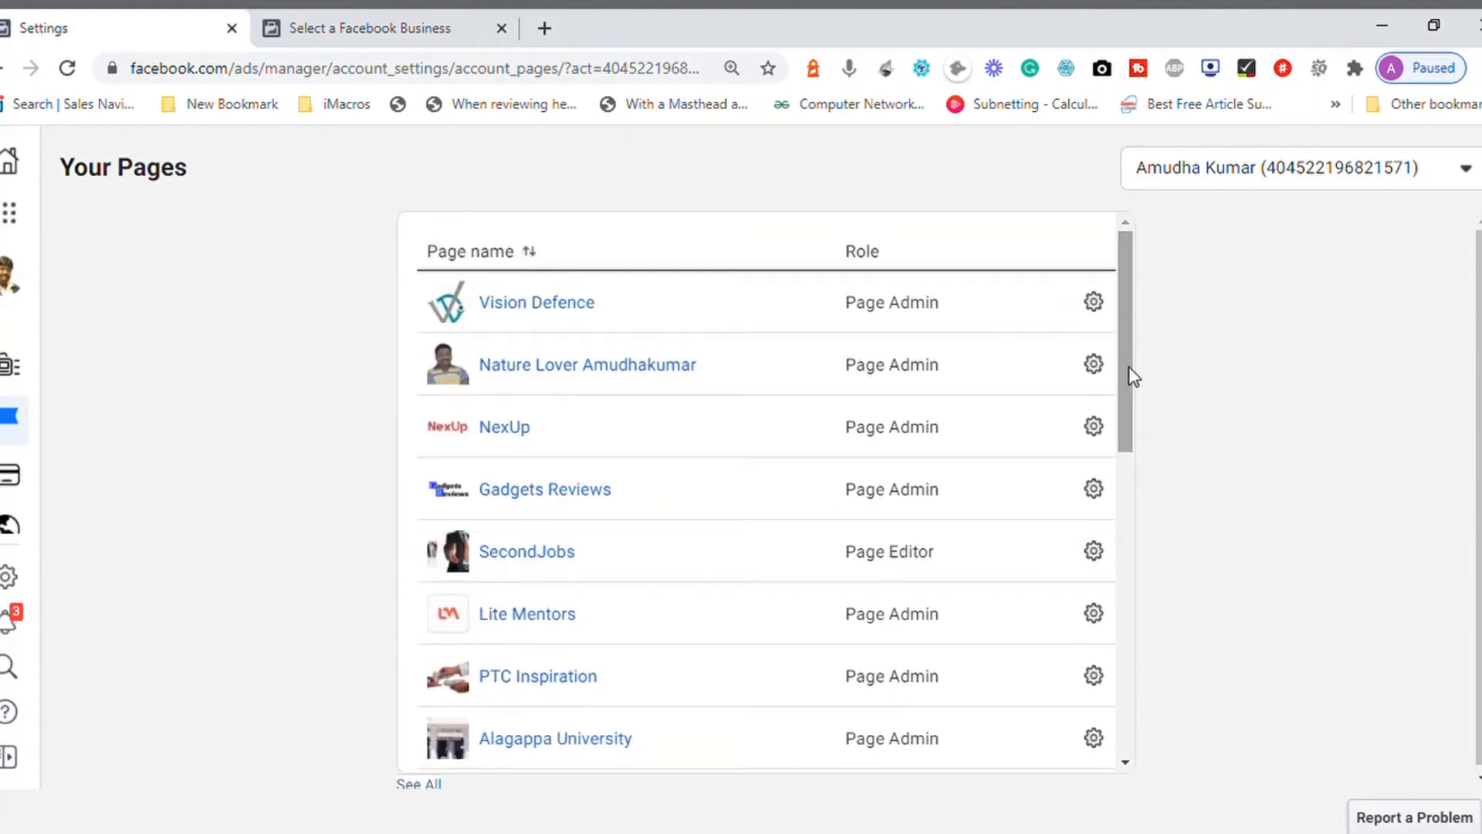
left_click_drag(1128, 358, 1177, 334)
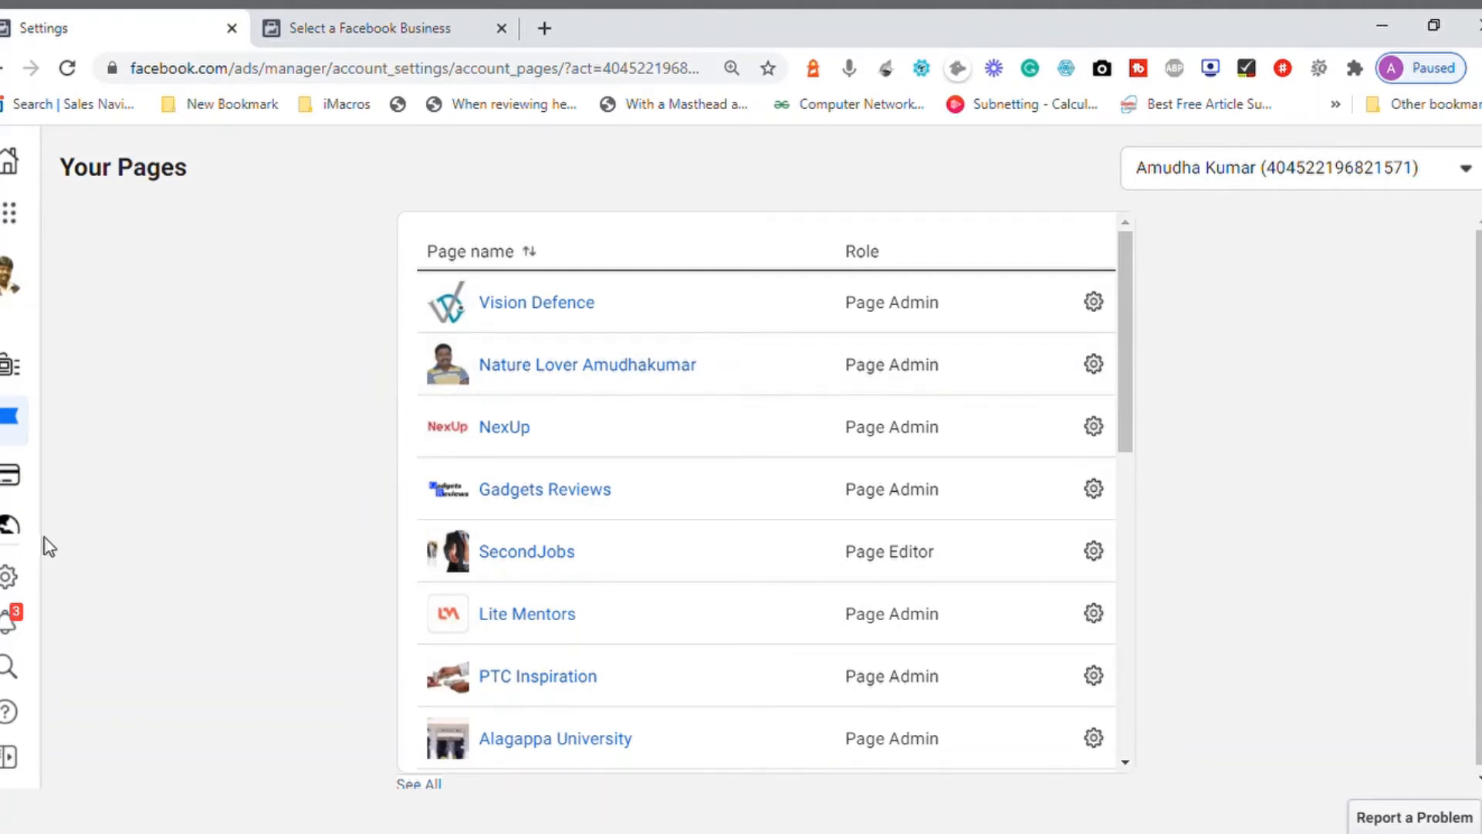
Step: Open the ad account's Payment settings, examine the recent spending, and view the list of selectable ad accounts without switching
mouse_move(39, 519)
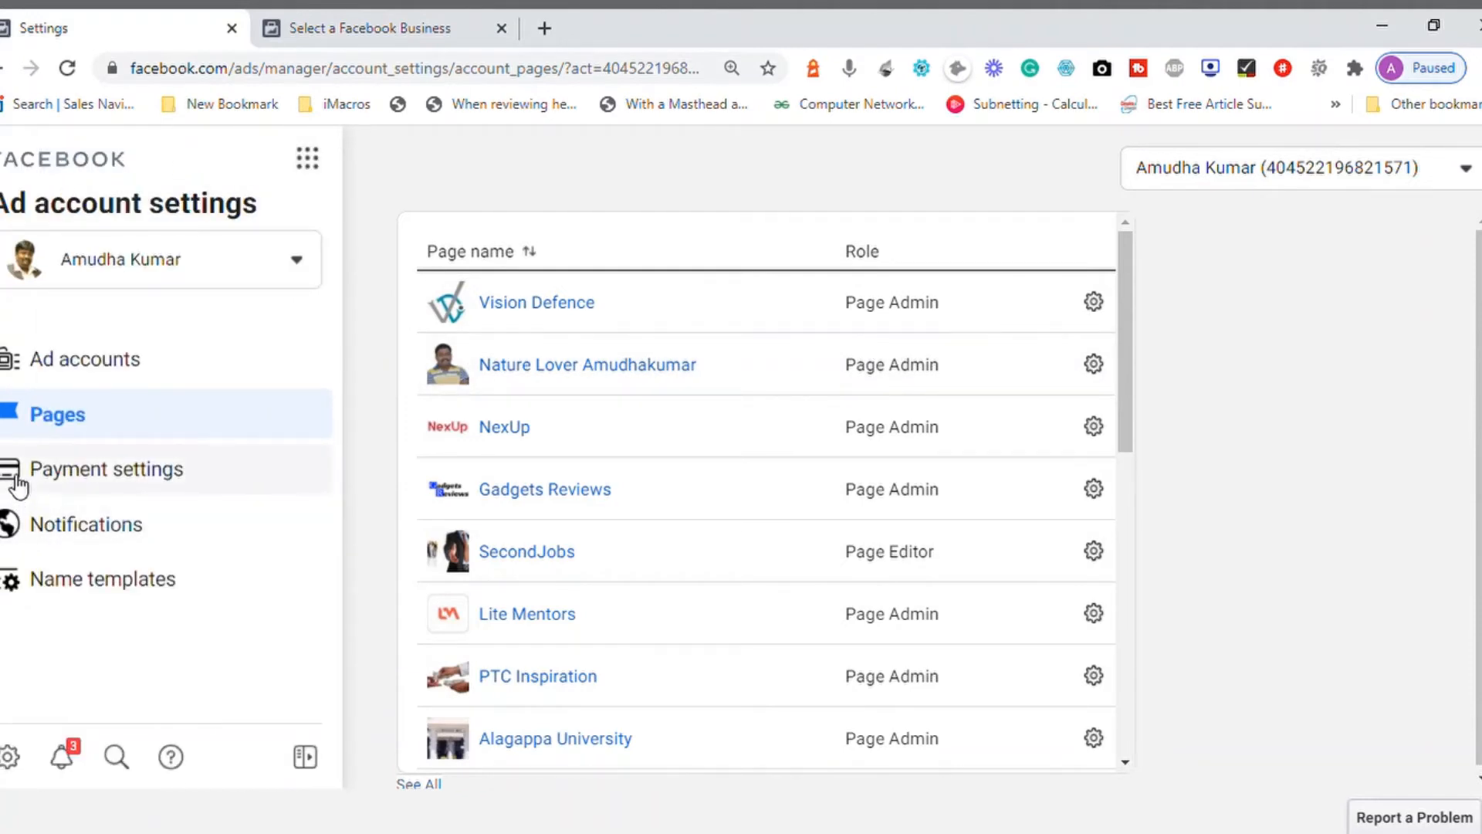
left_click(19, 486)
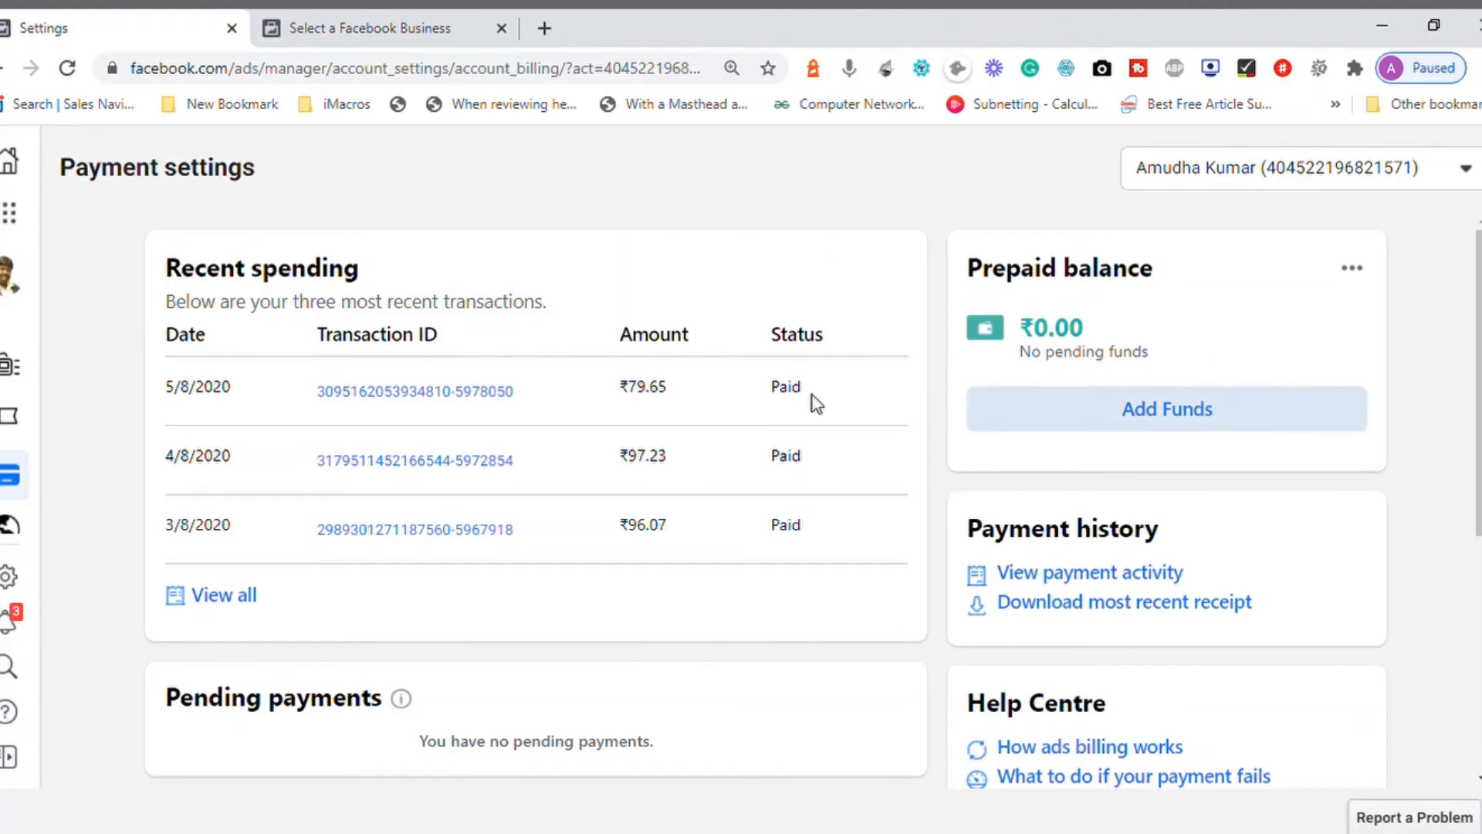
mouse_move(23, 521)
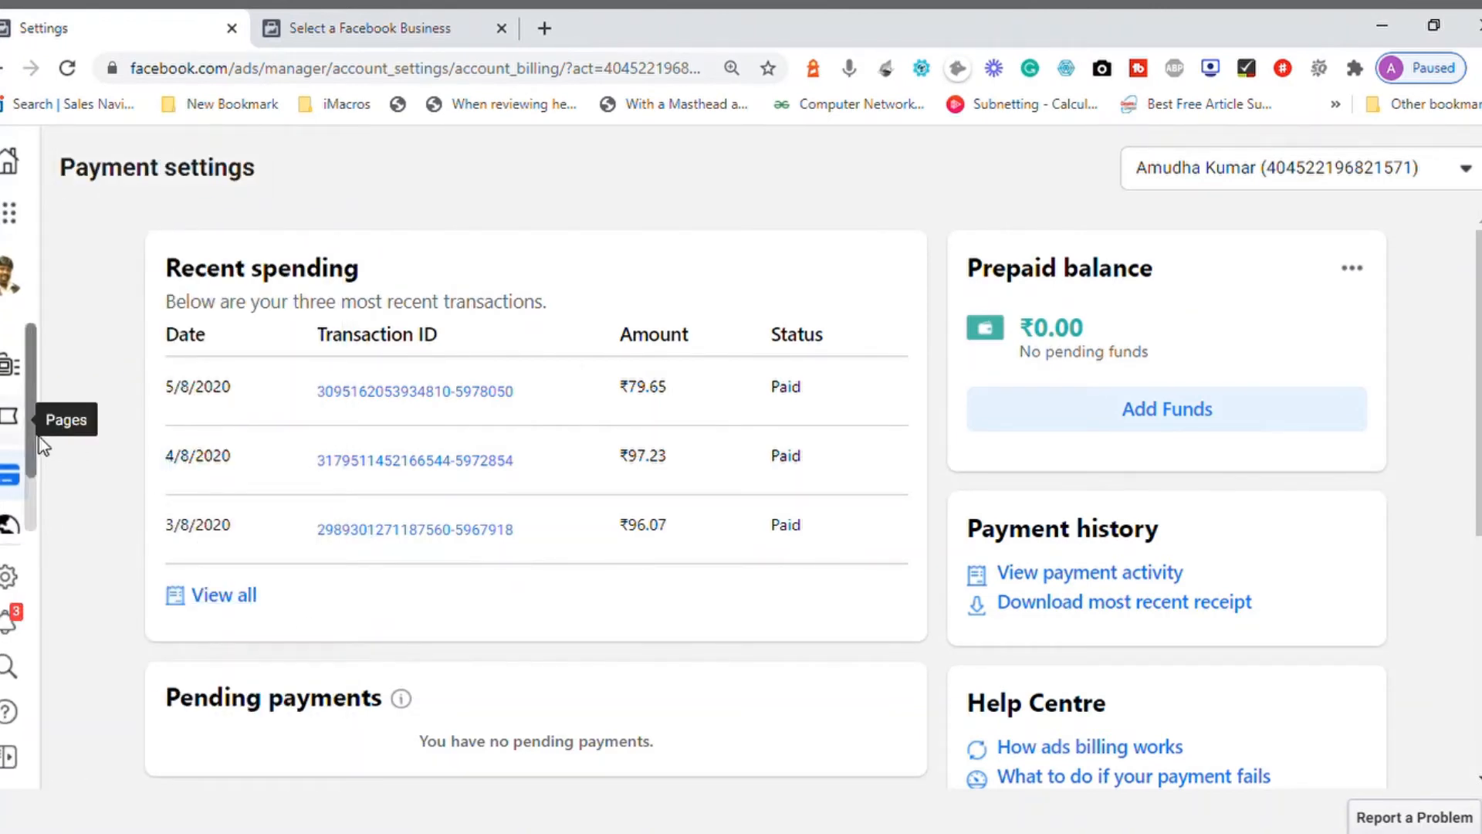
mouse_move(43, 441)
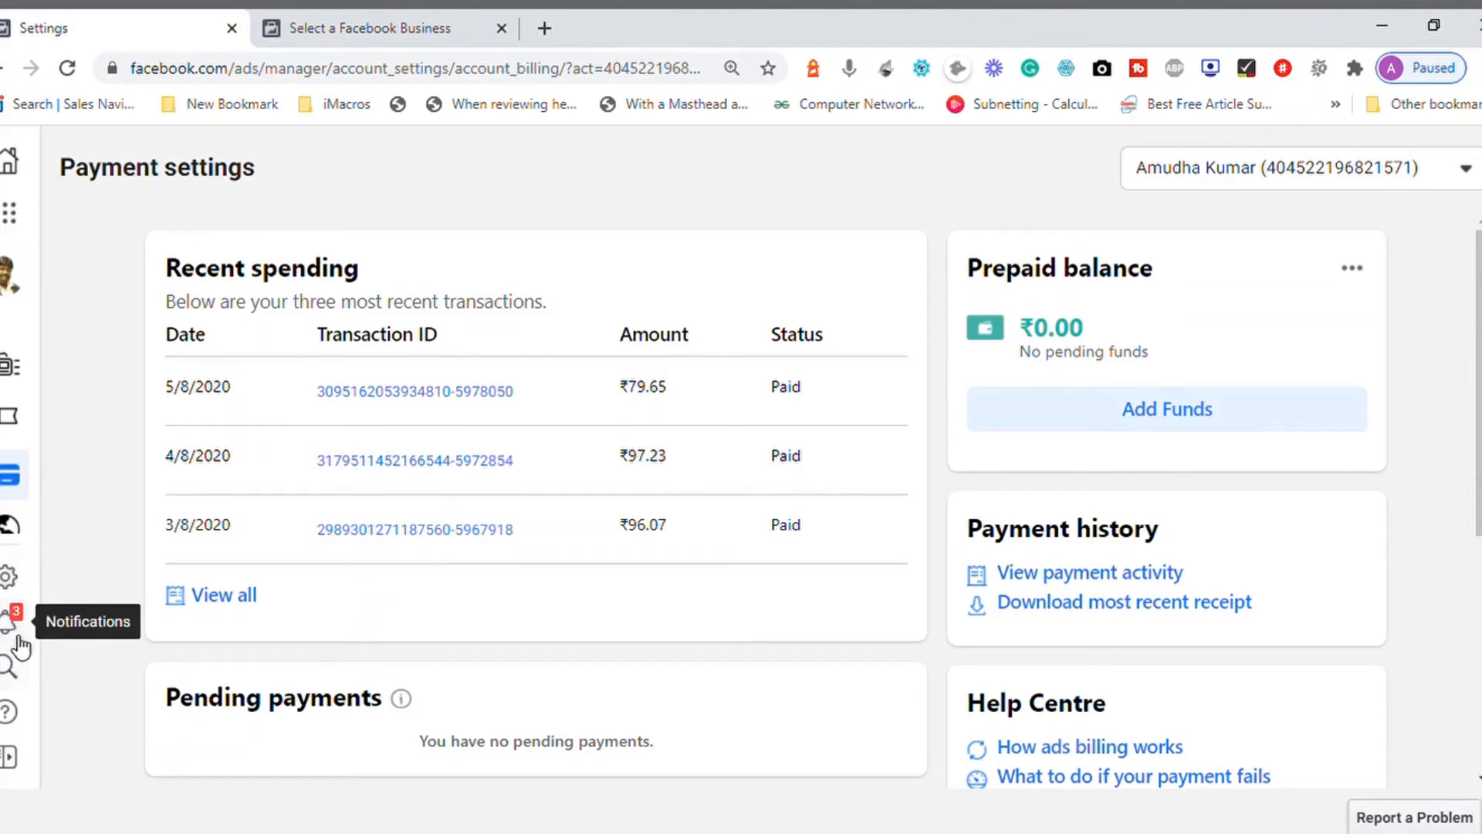
left_click(14, 758)
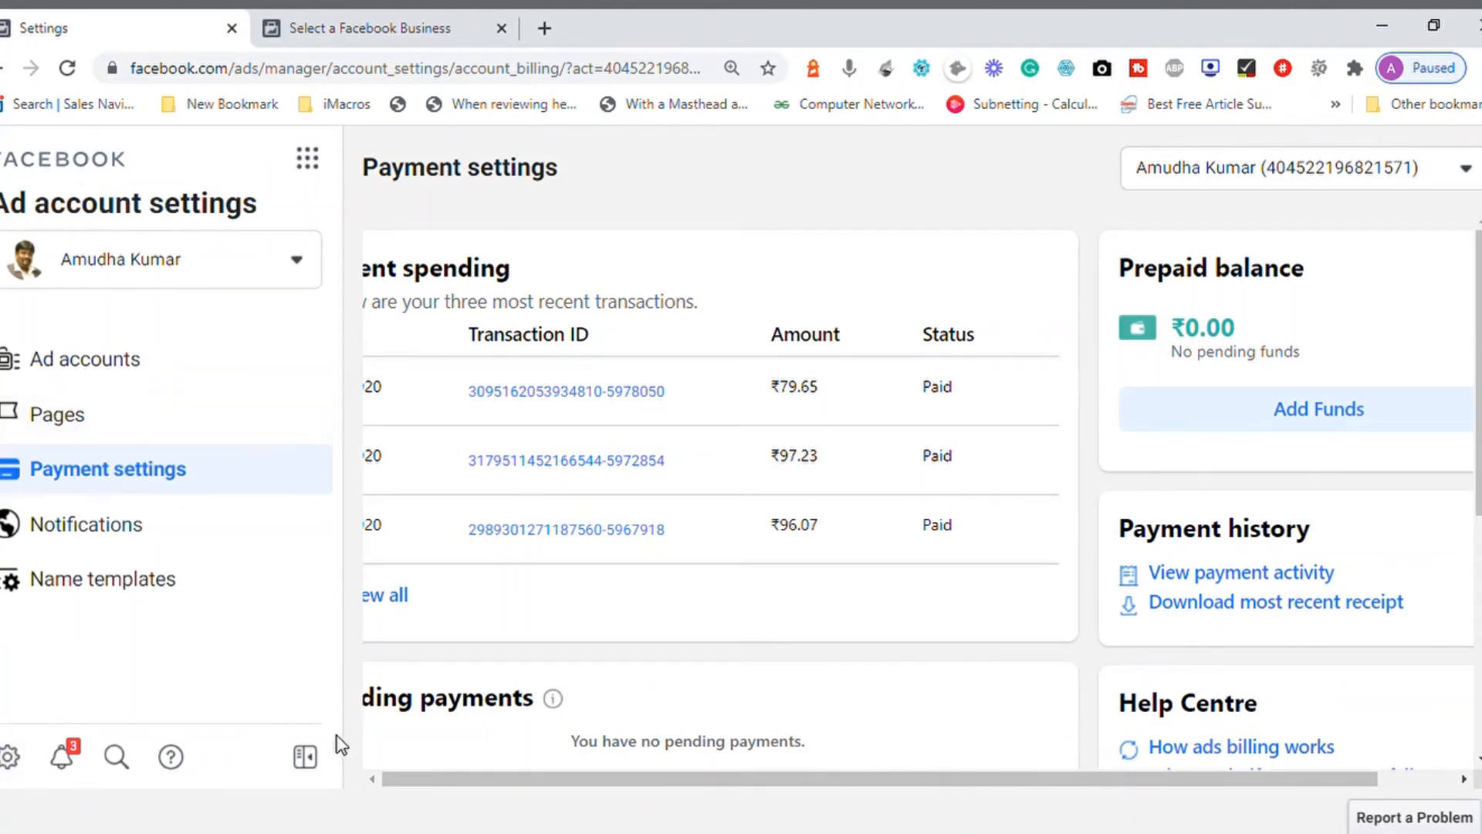
left_click(306, 757)
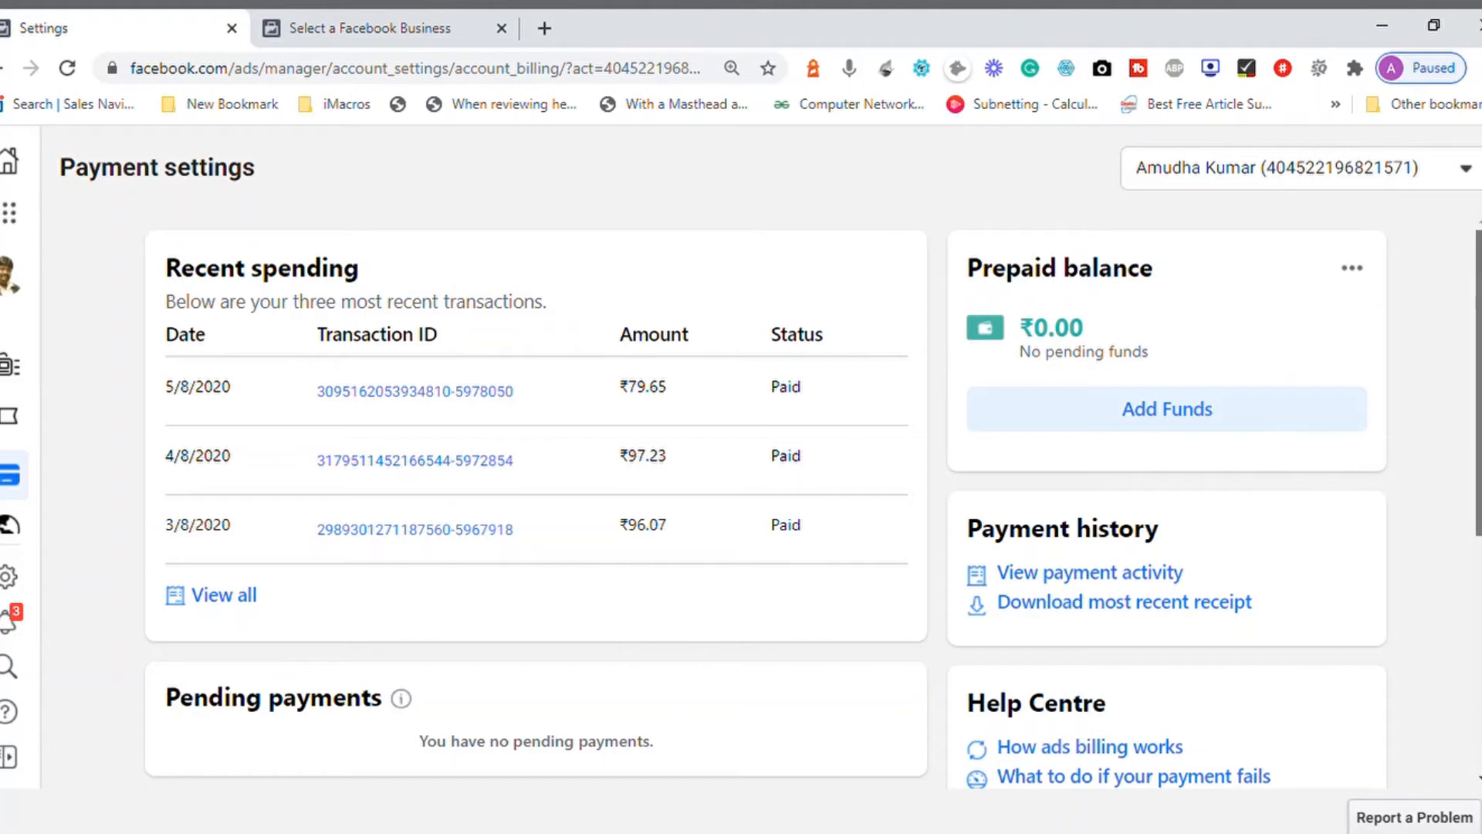
left_click(1472, 168)
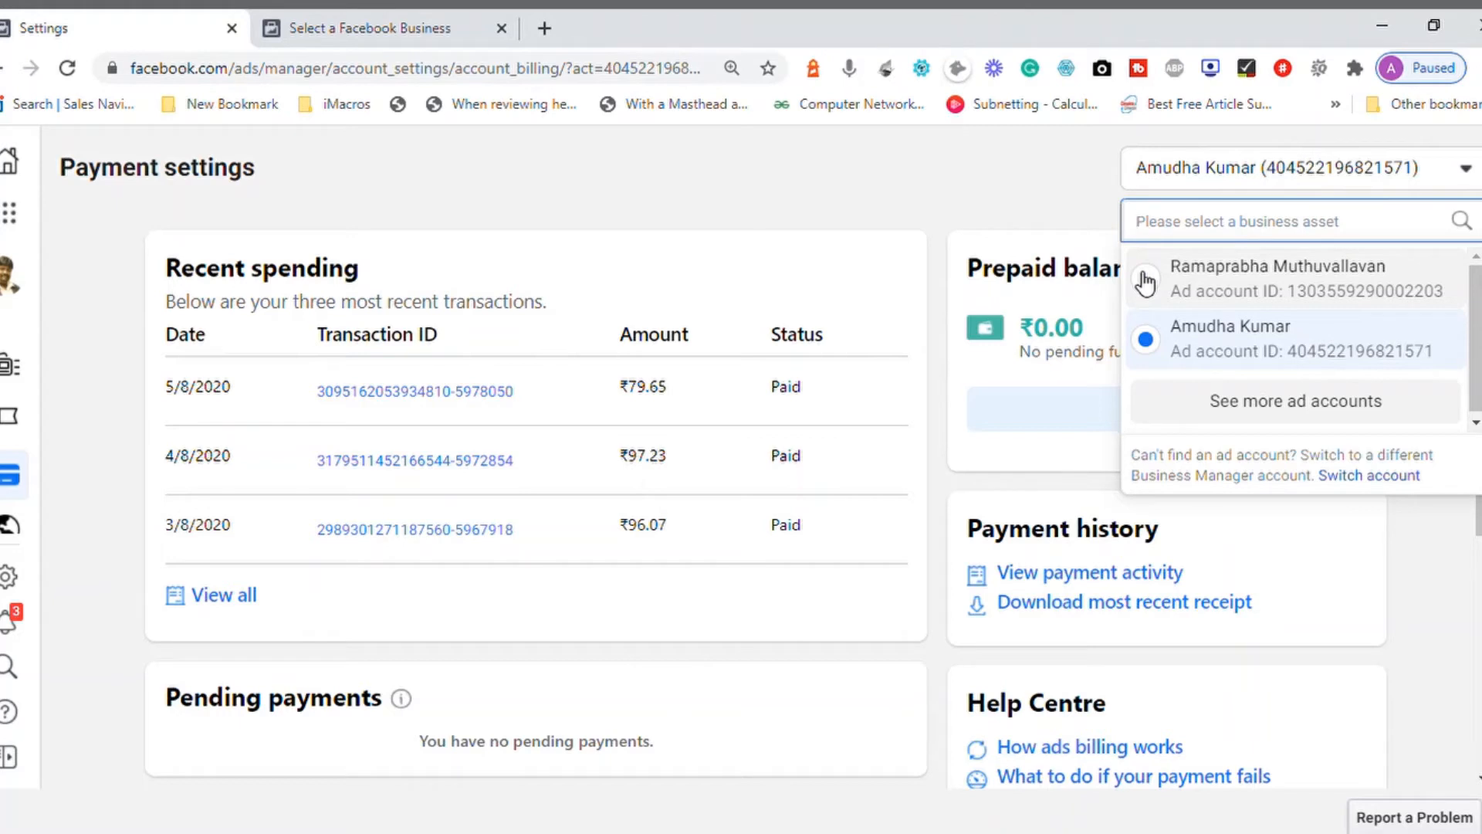
left_click(448, 183)
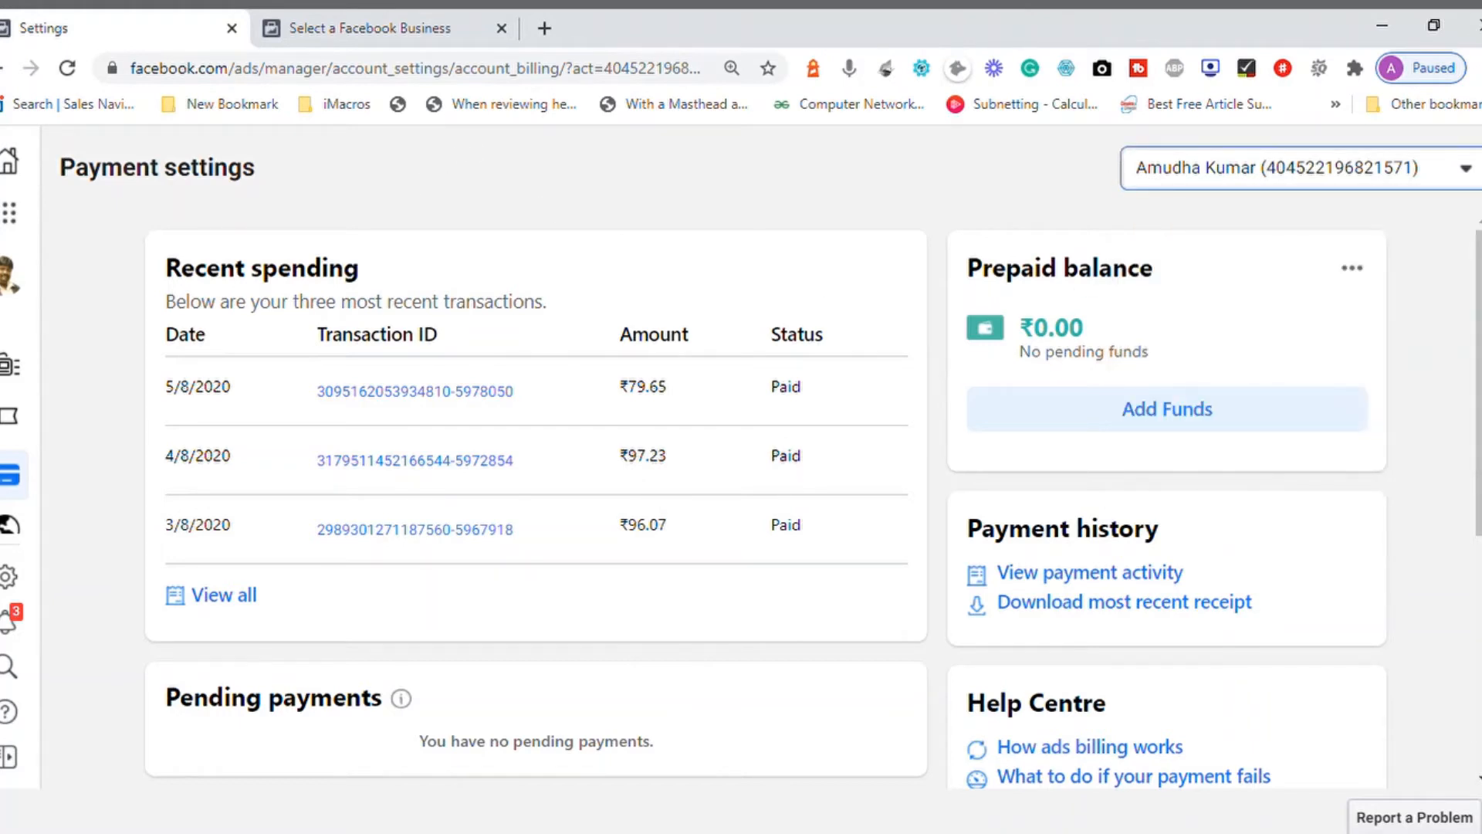
Step: Go to the Business Manager home page and reload the Ads Manager campaigns from facebook.com/adsmanager
left_click(12, 167)
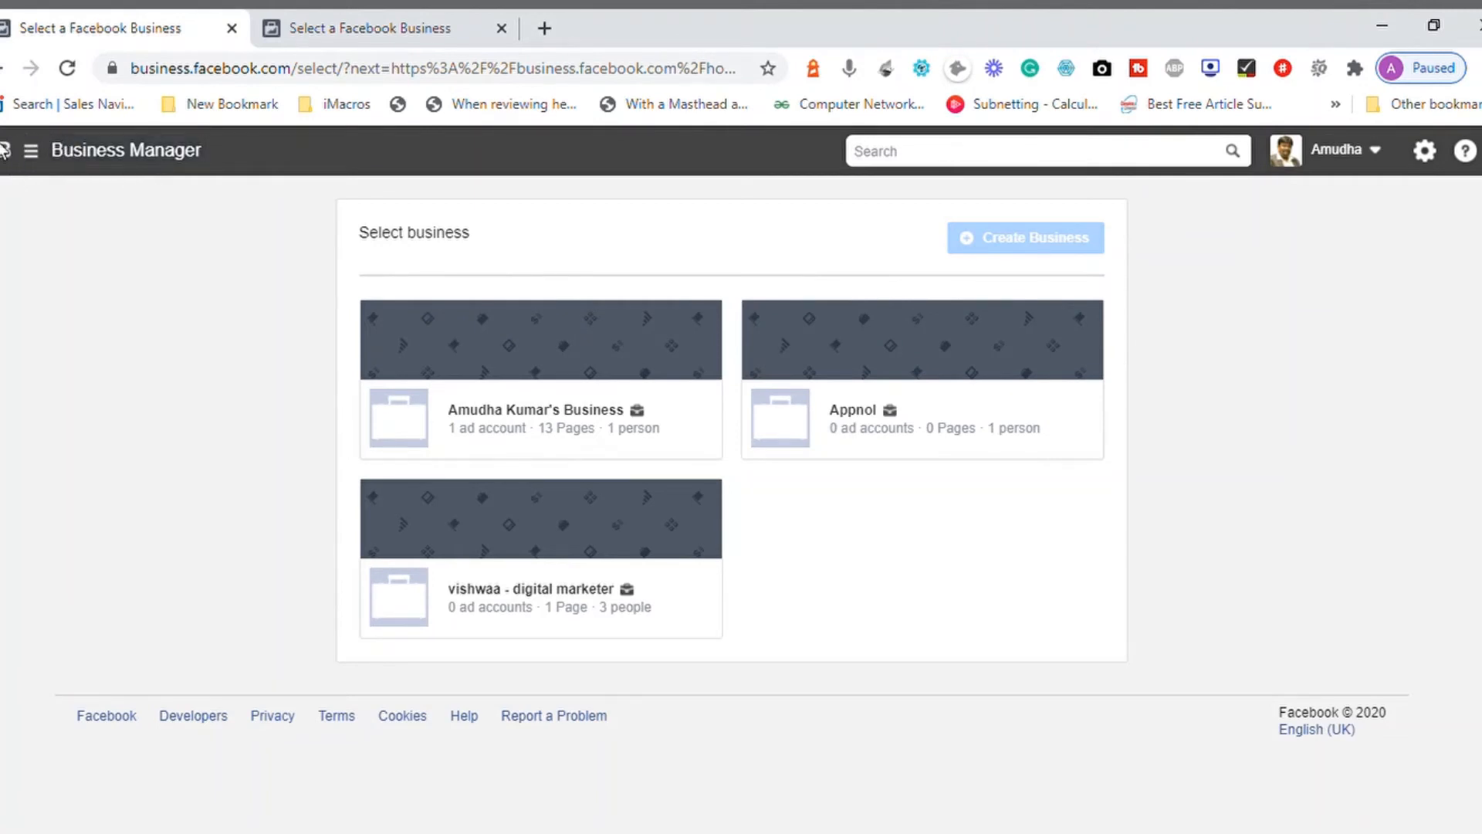
left_click(3, 153)
left_click(300, 77)
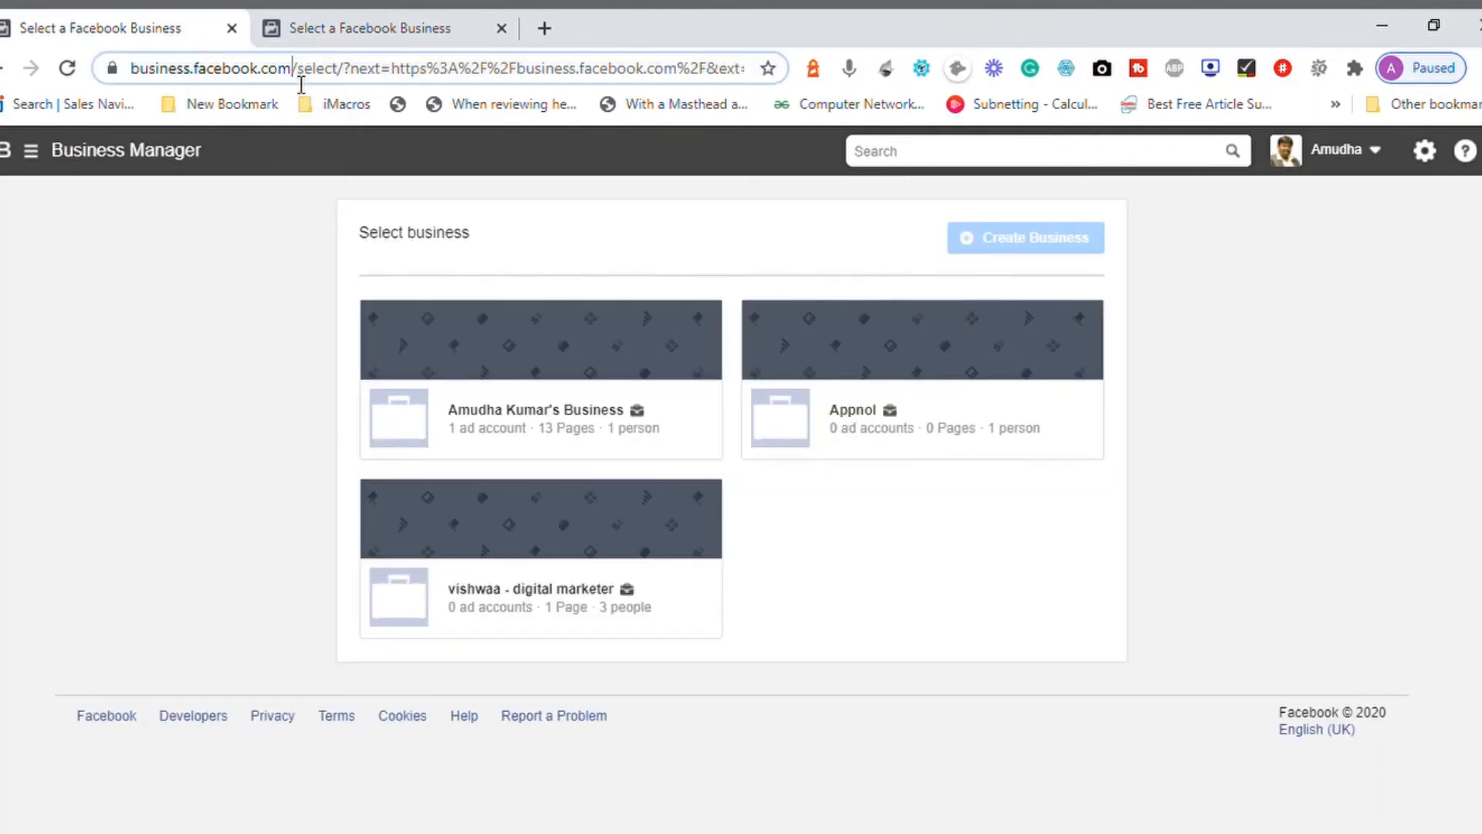
key("ctrl+a")
type("facebook.com")
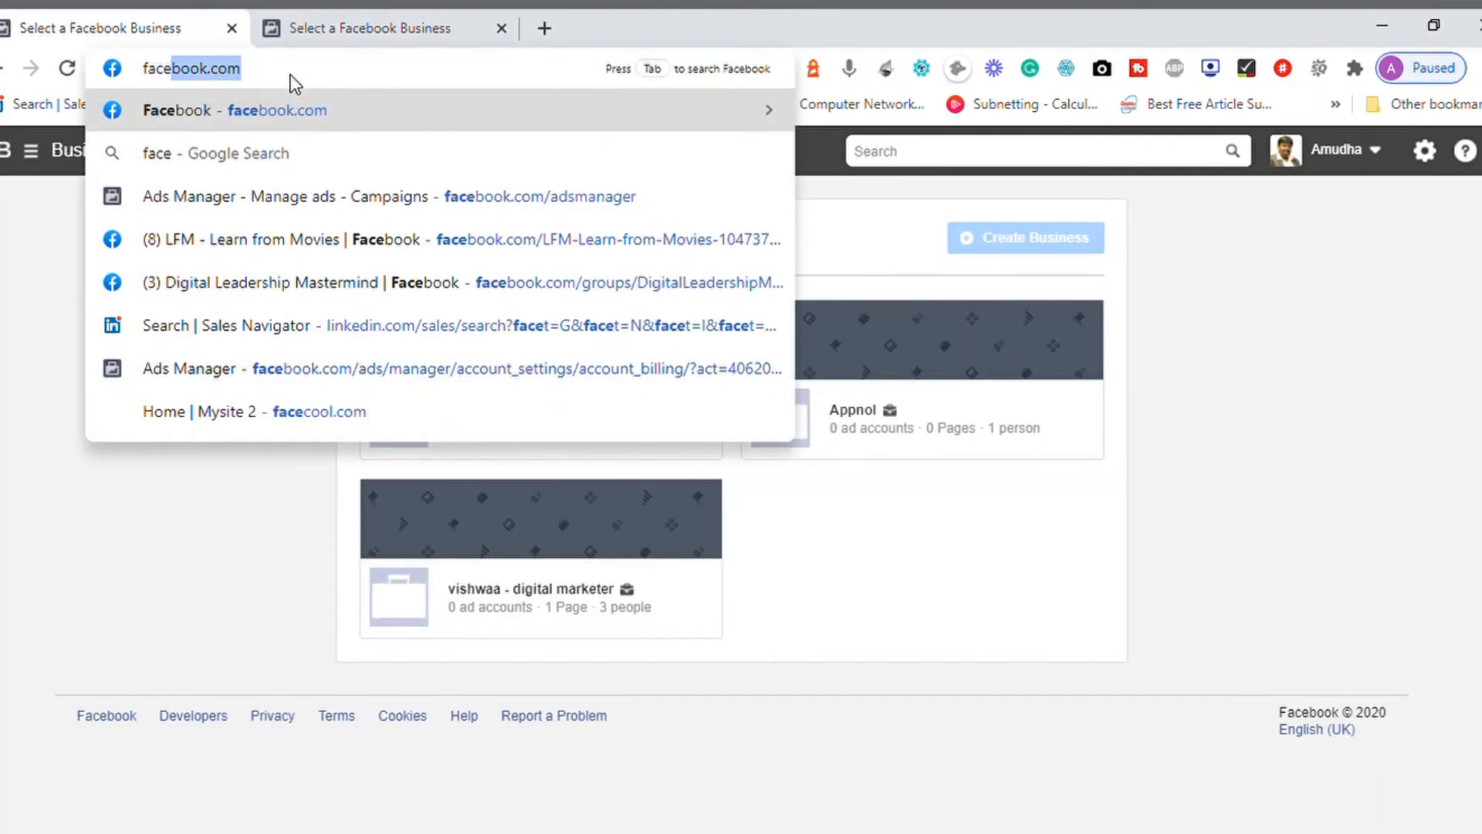
type("/adsmanager")
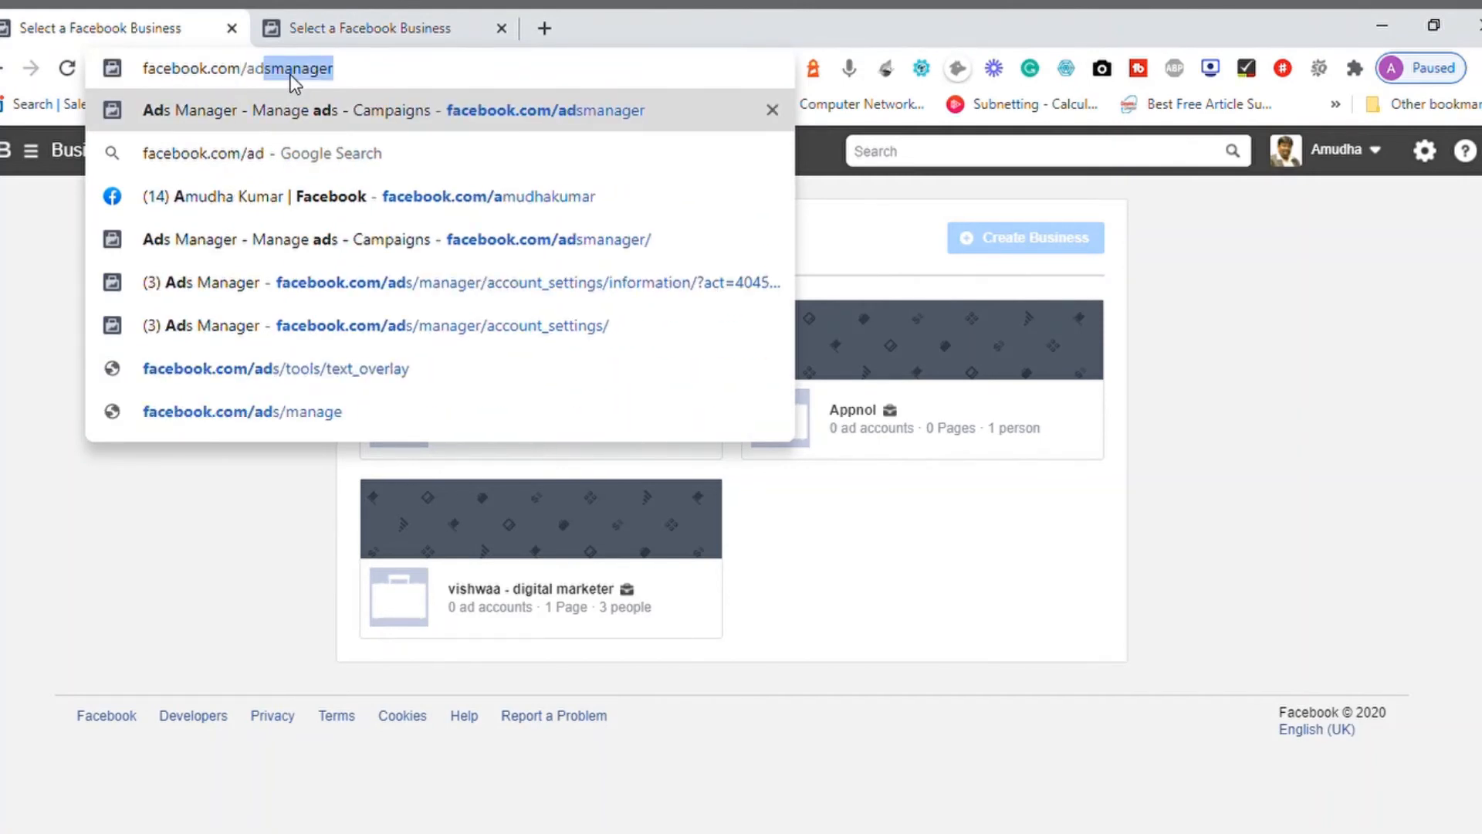
key("Return")
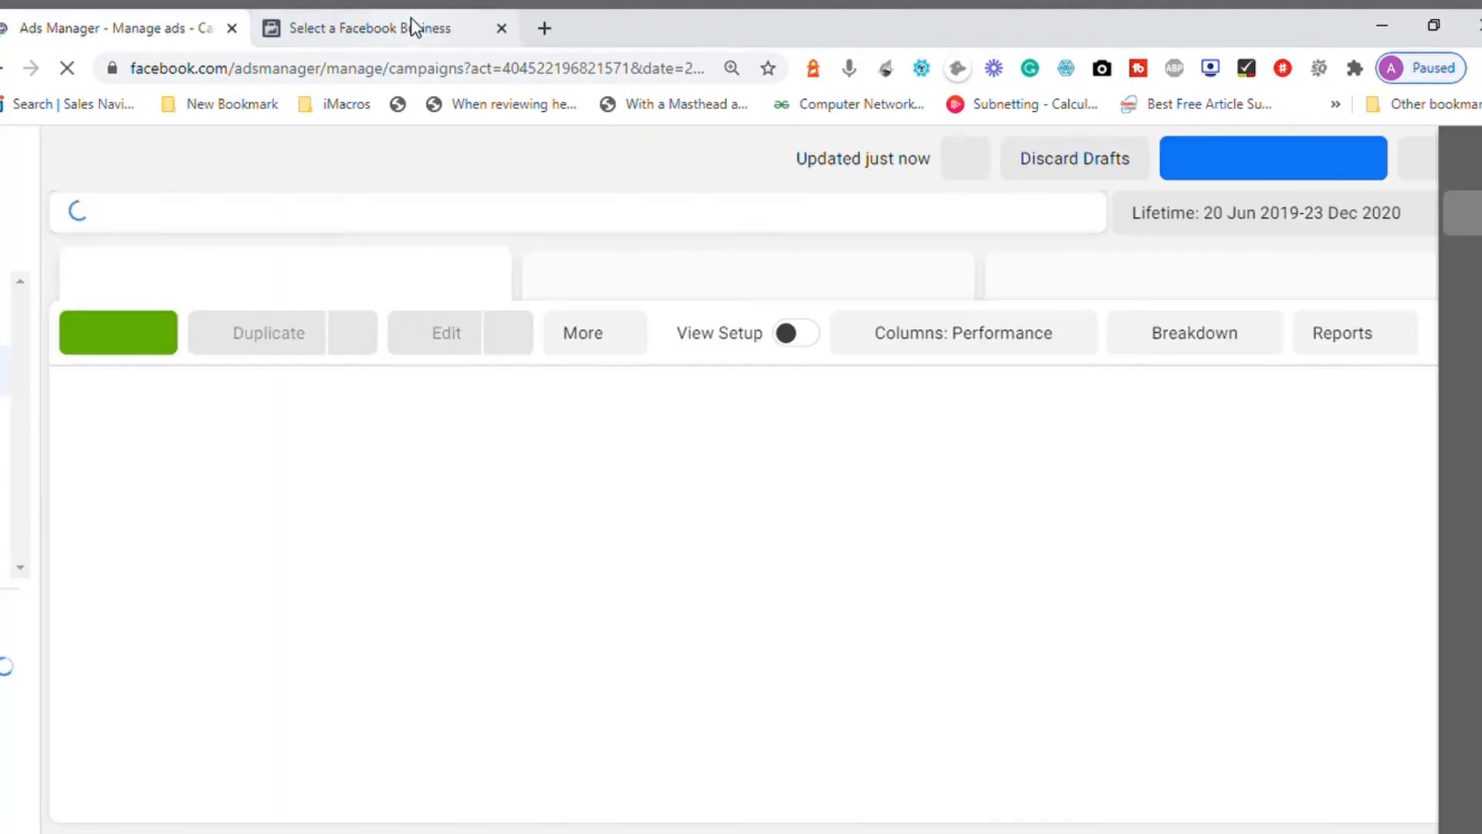
Step: Load facebook.com in the second browser tab and return to the Ads Manager tab
left_click(410, 27)
left_click(377, 70)
type("face")
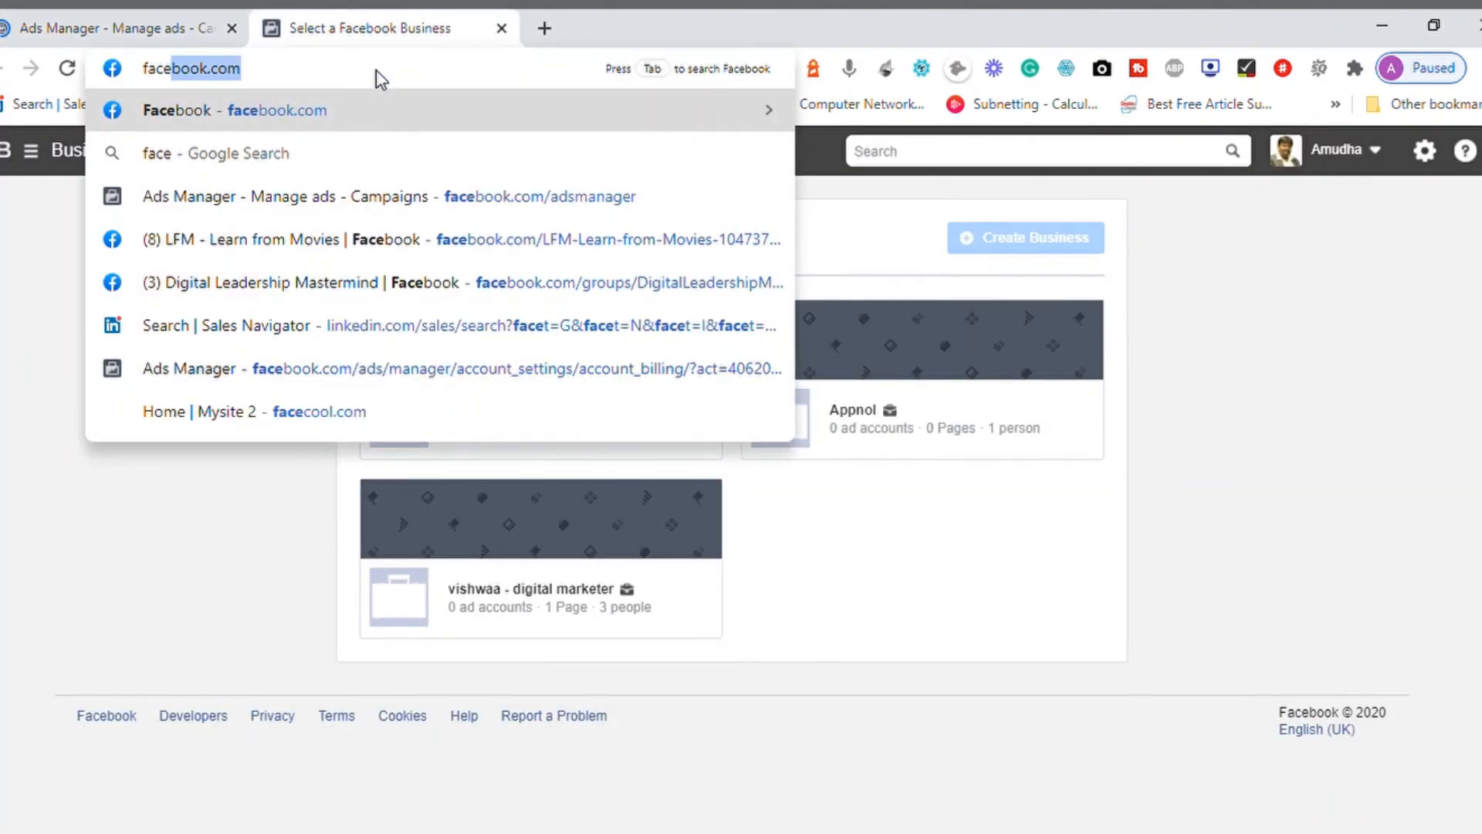
key("Return")
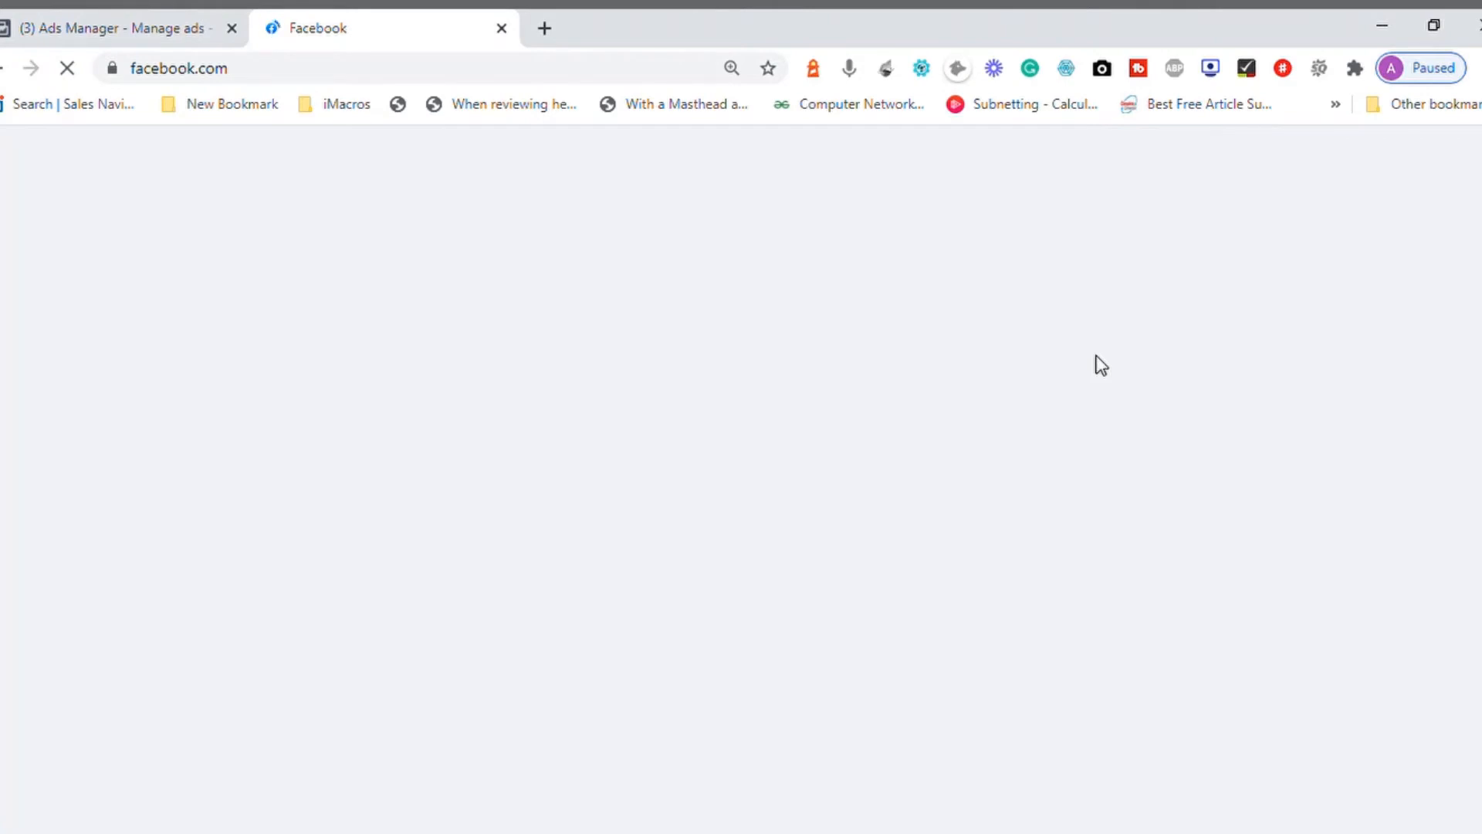
left_click(123, 34)
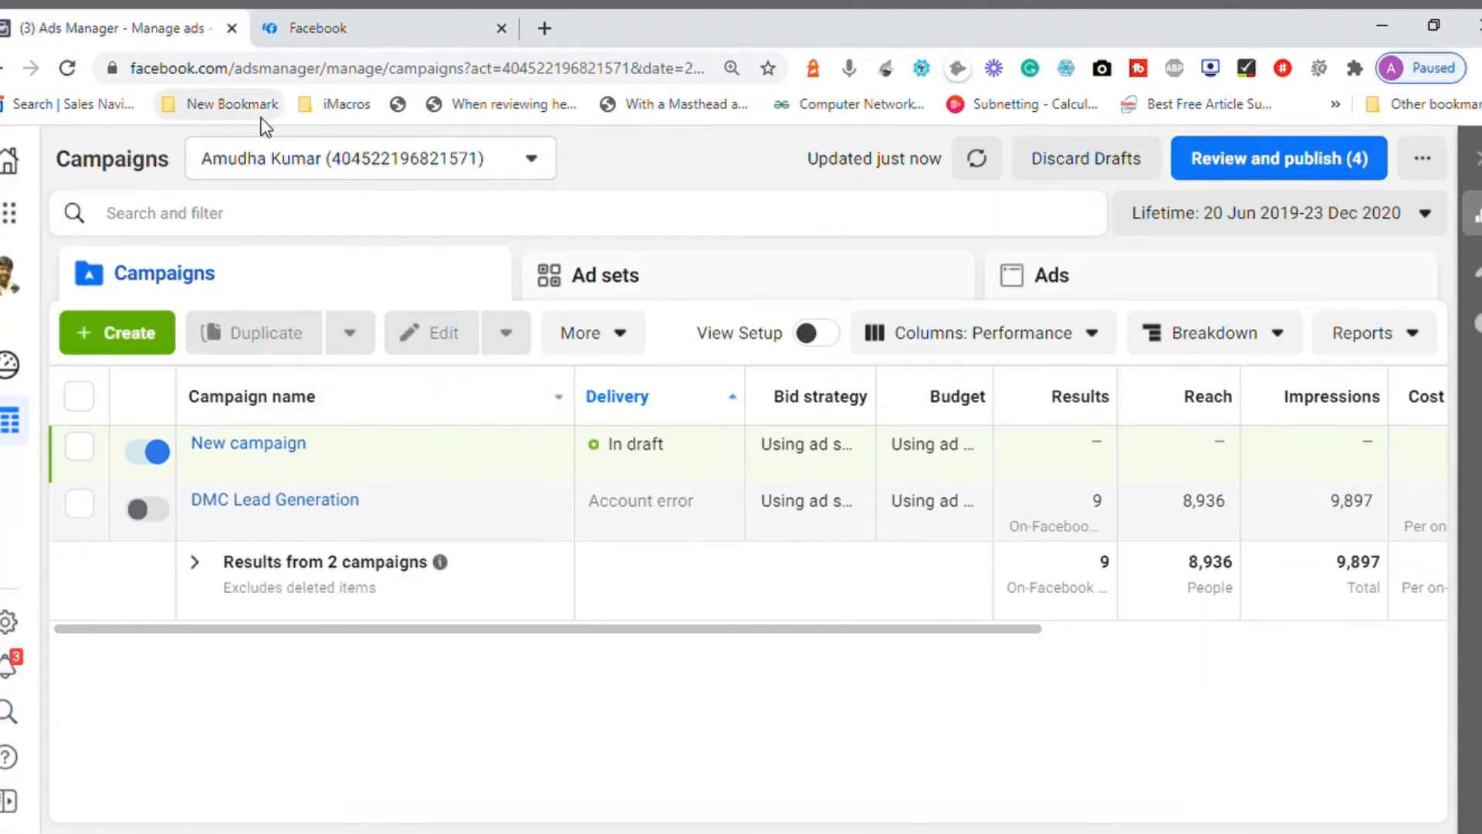
Step: View the full list of ad accounts, including the business accounts, and close it without switching
left_click(531, 163)
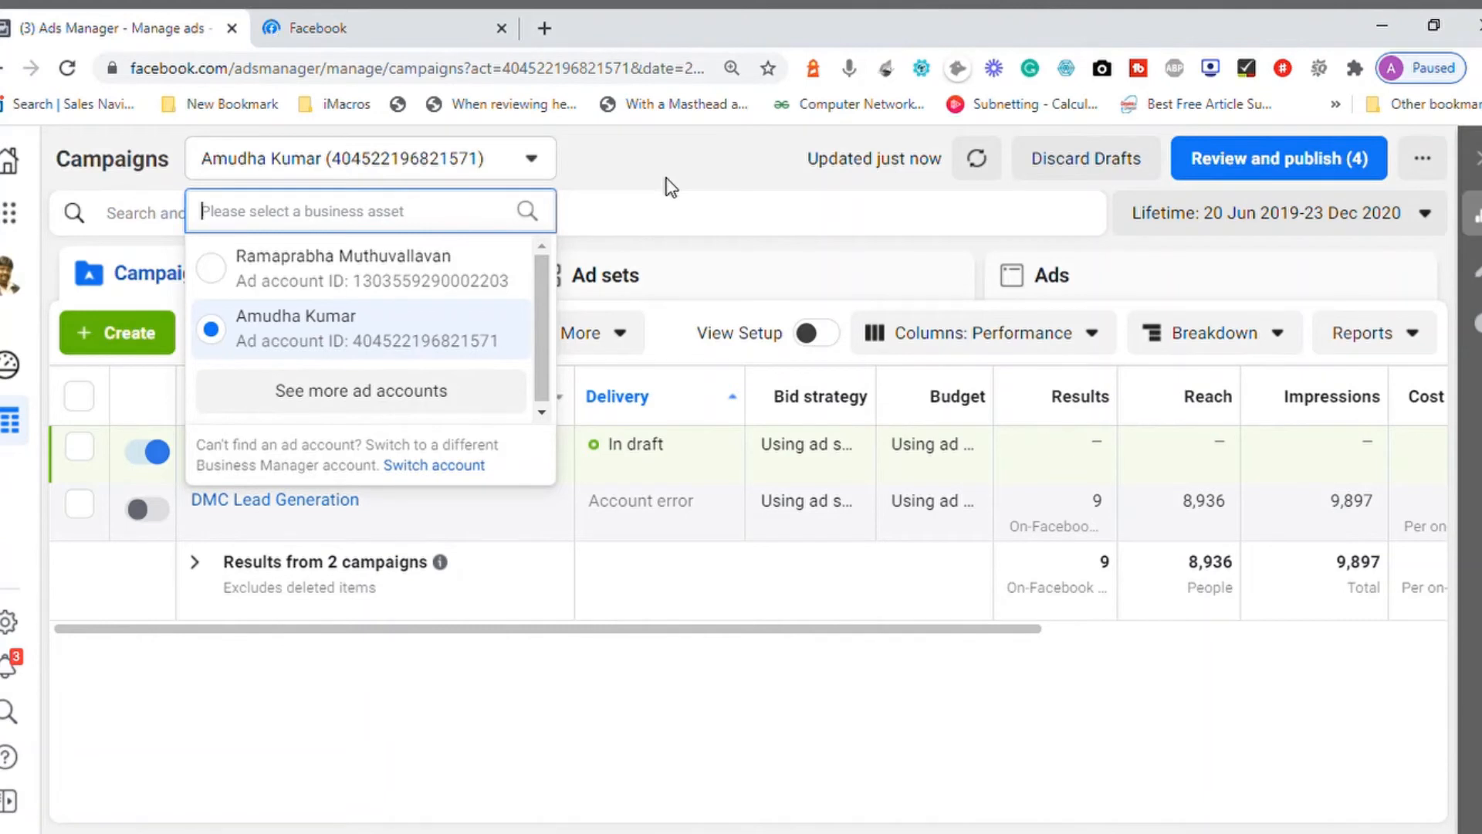
left_click(352, 409)
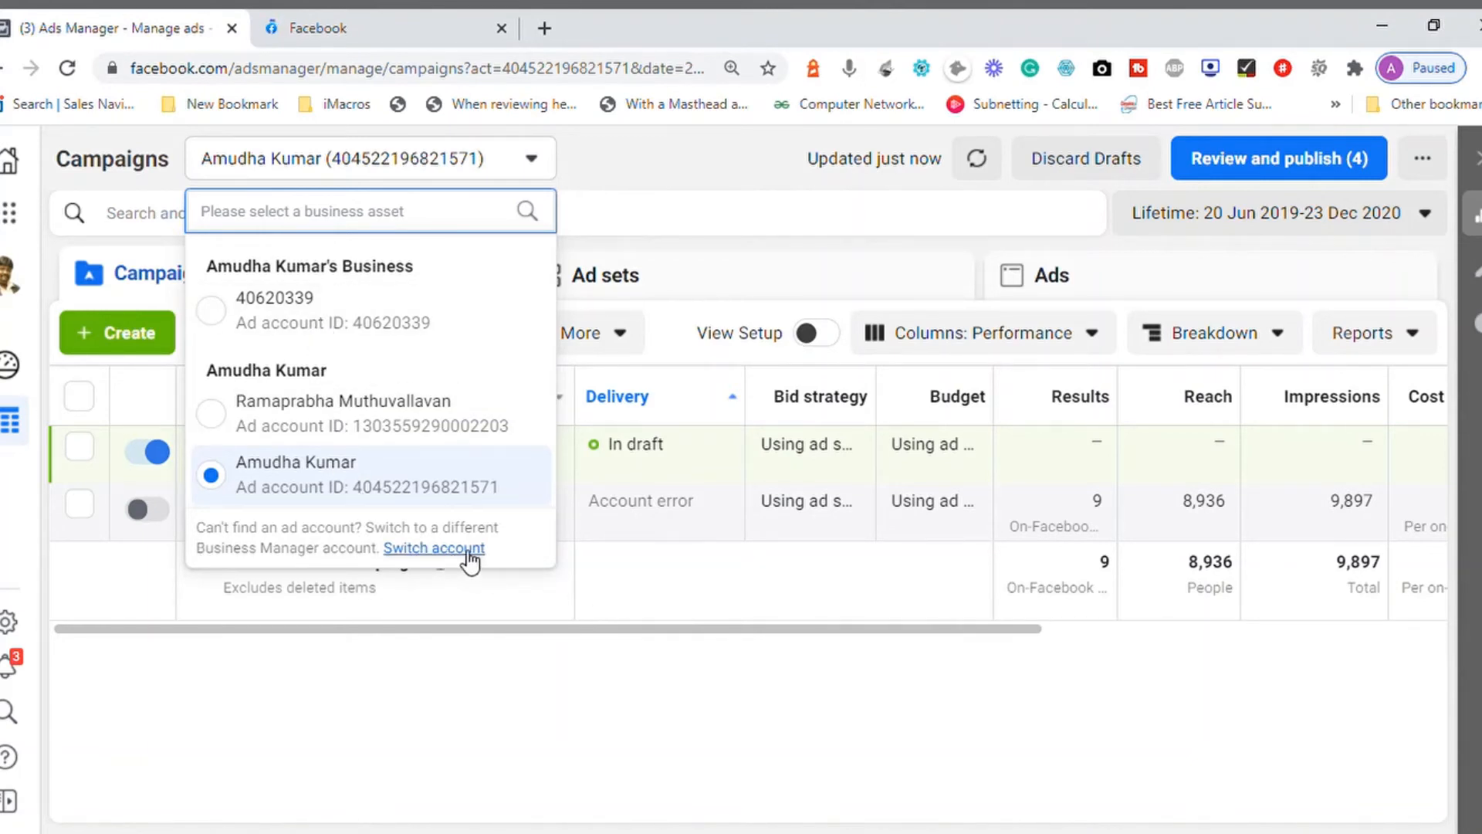
left_click(683, 571)
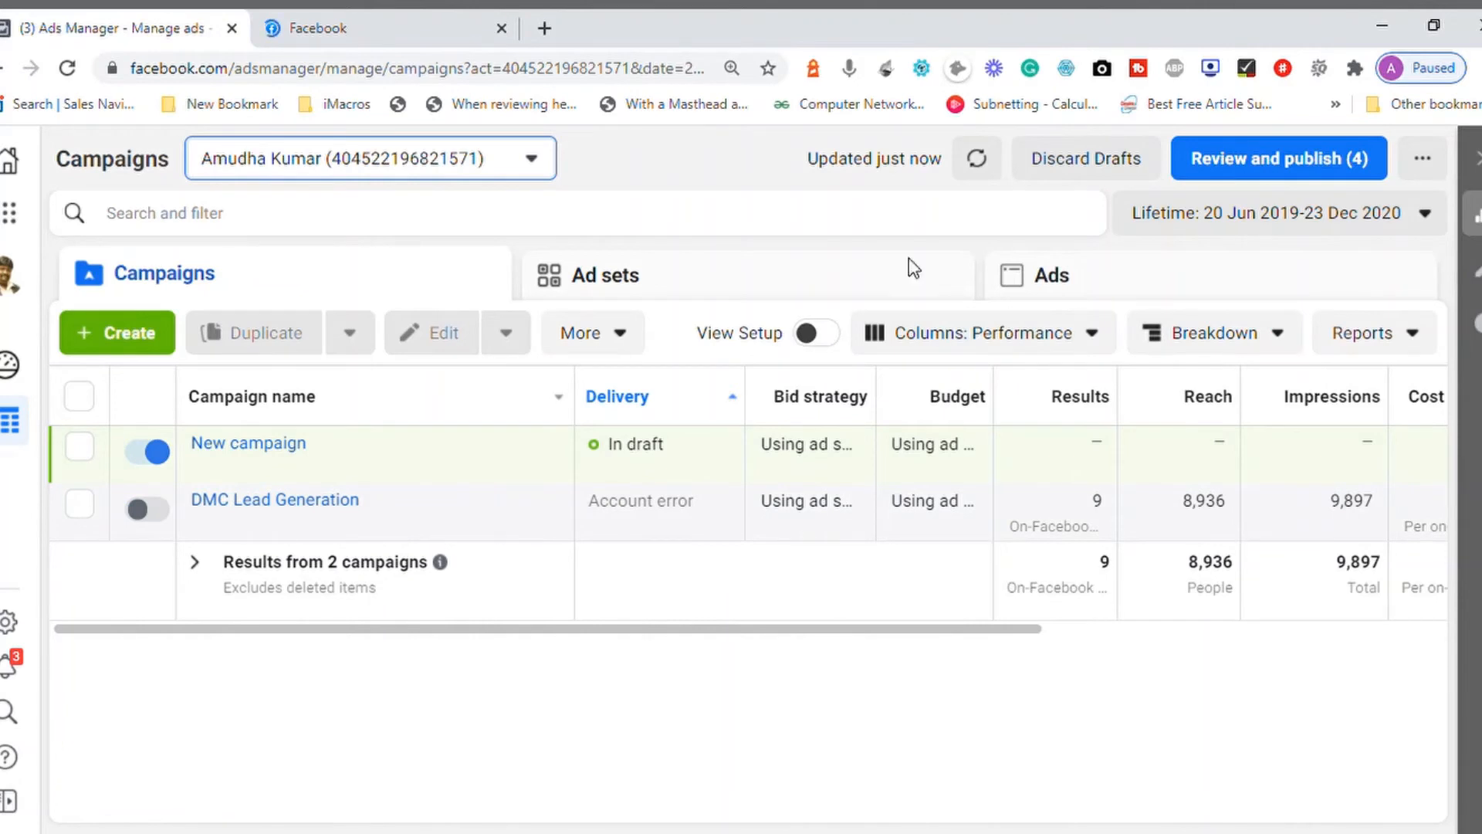
Step: Highlight the campaign table's last update status and refresh the table data
triple_click(846, 166)
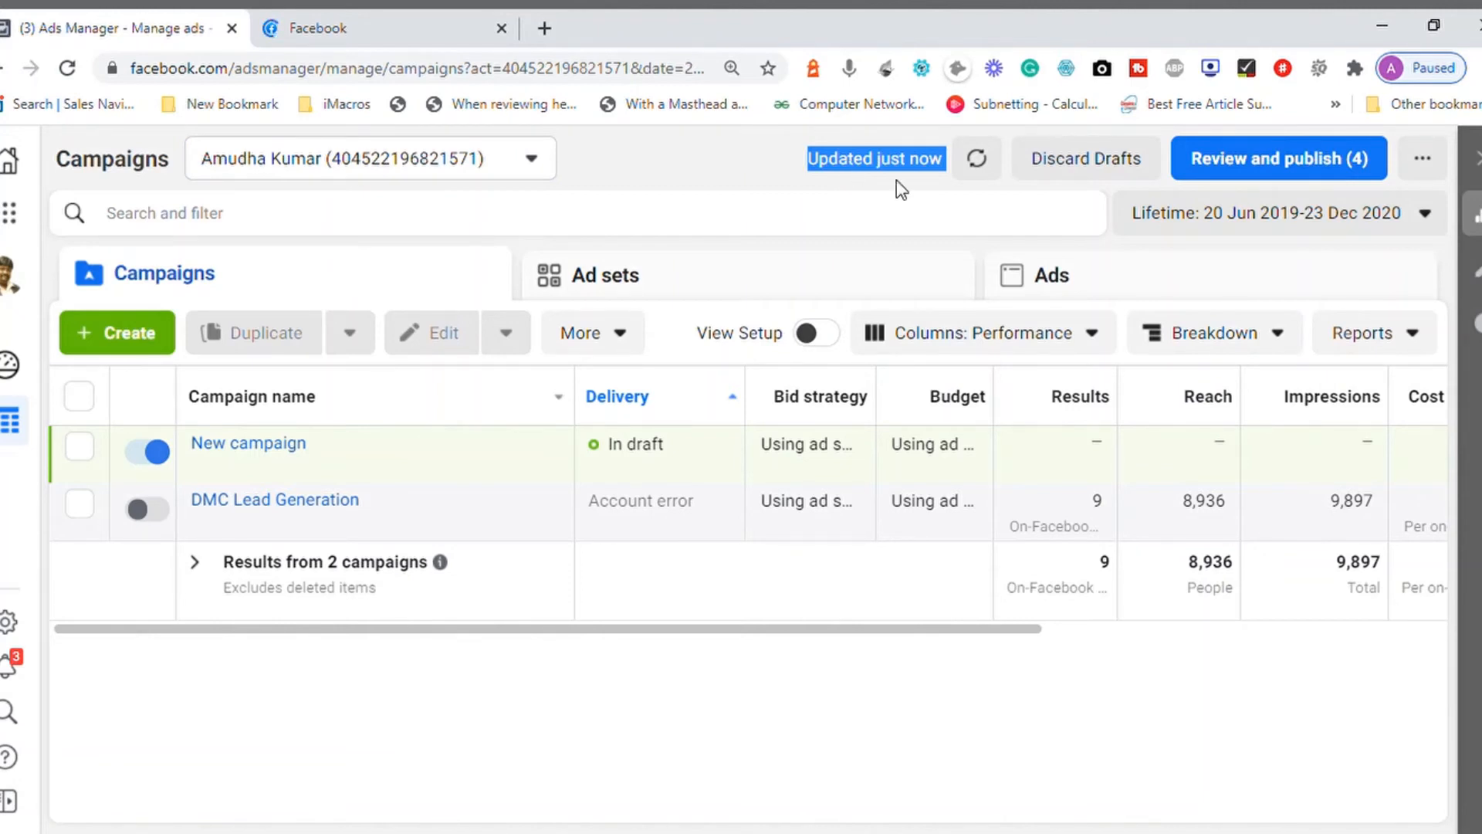
left_click(991, 165)
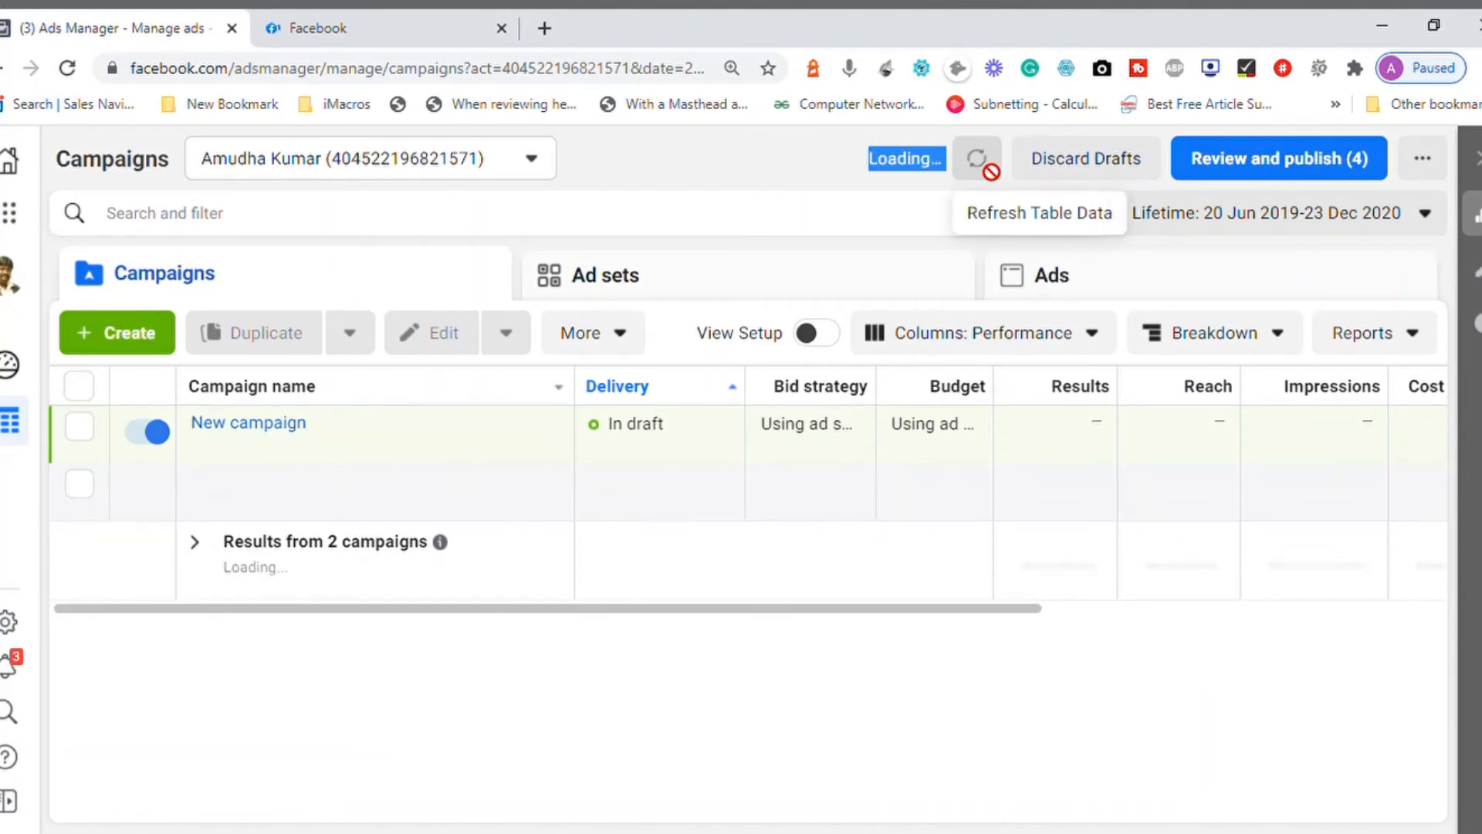
left_click(678, 172)
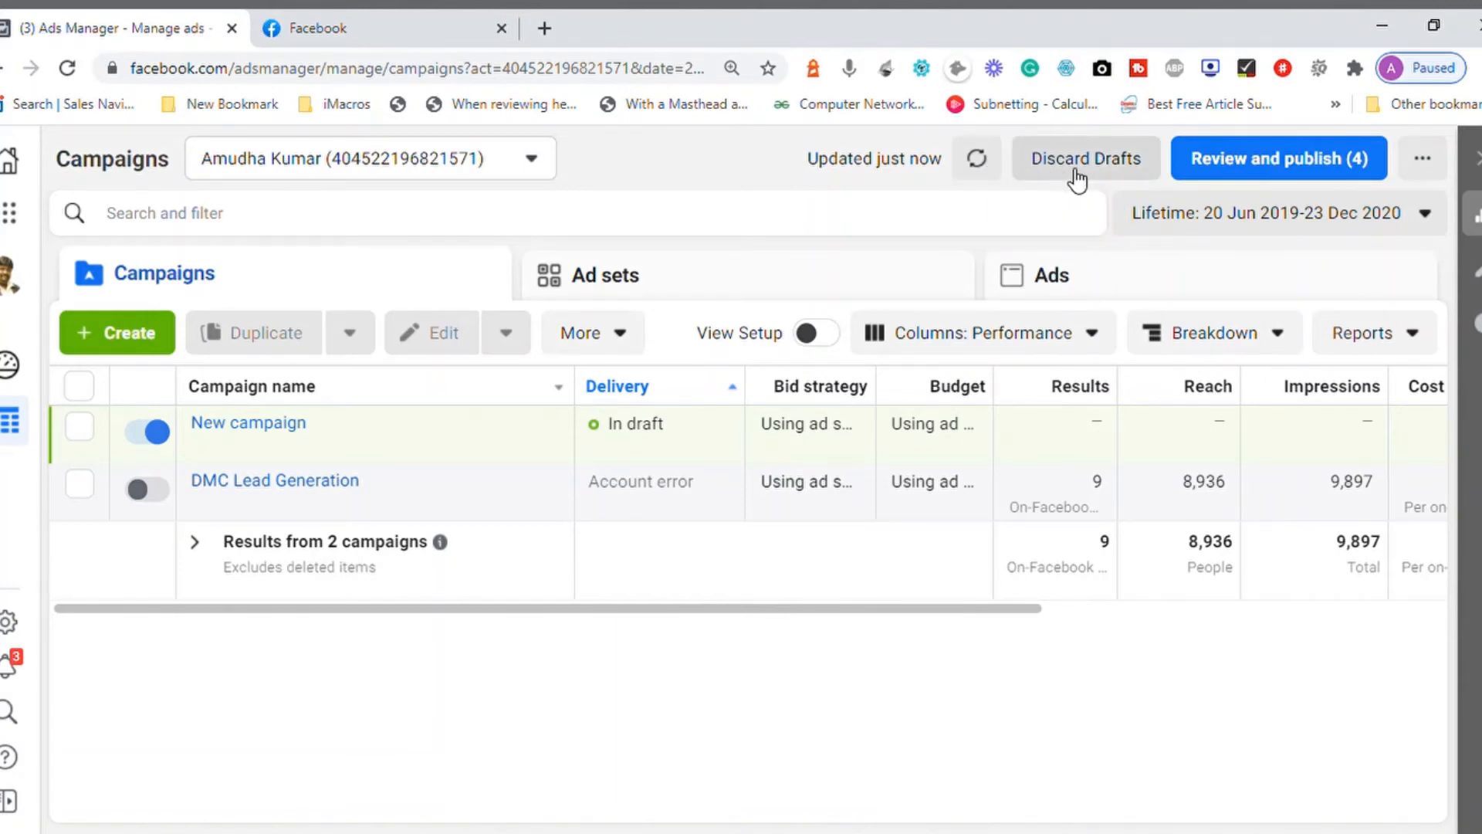
Step: Point out the New campaign's delivery status, view the campaign search and filter options, and clear the campaign selection
triple_click(652, 432)
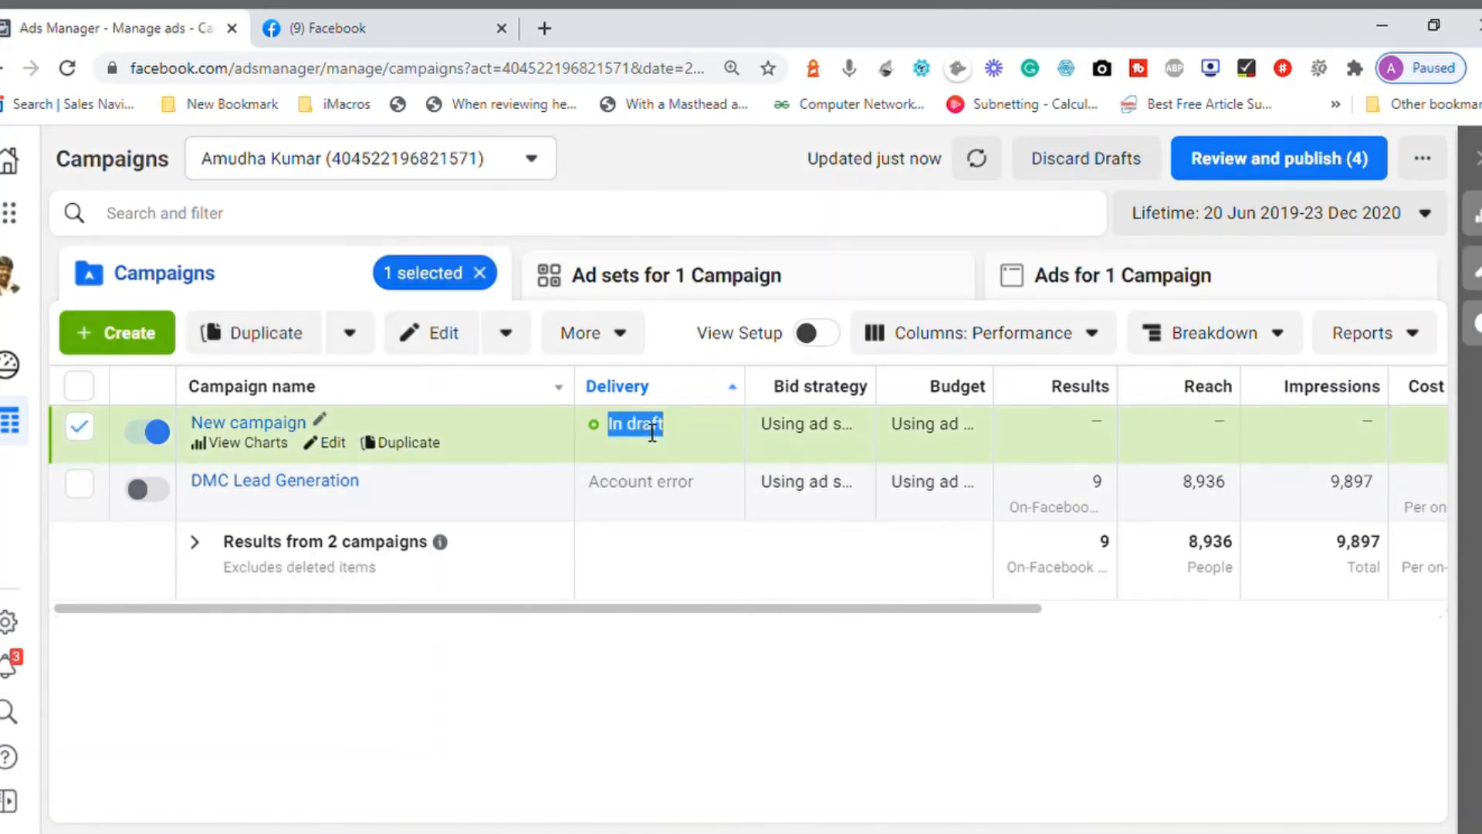
left_click(774, 236)
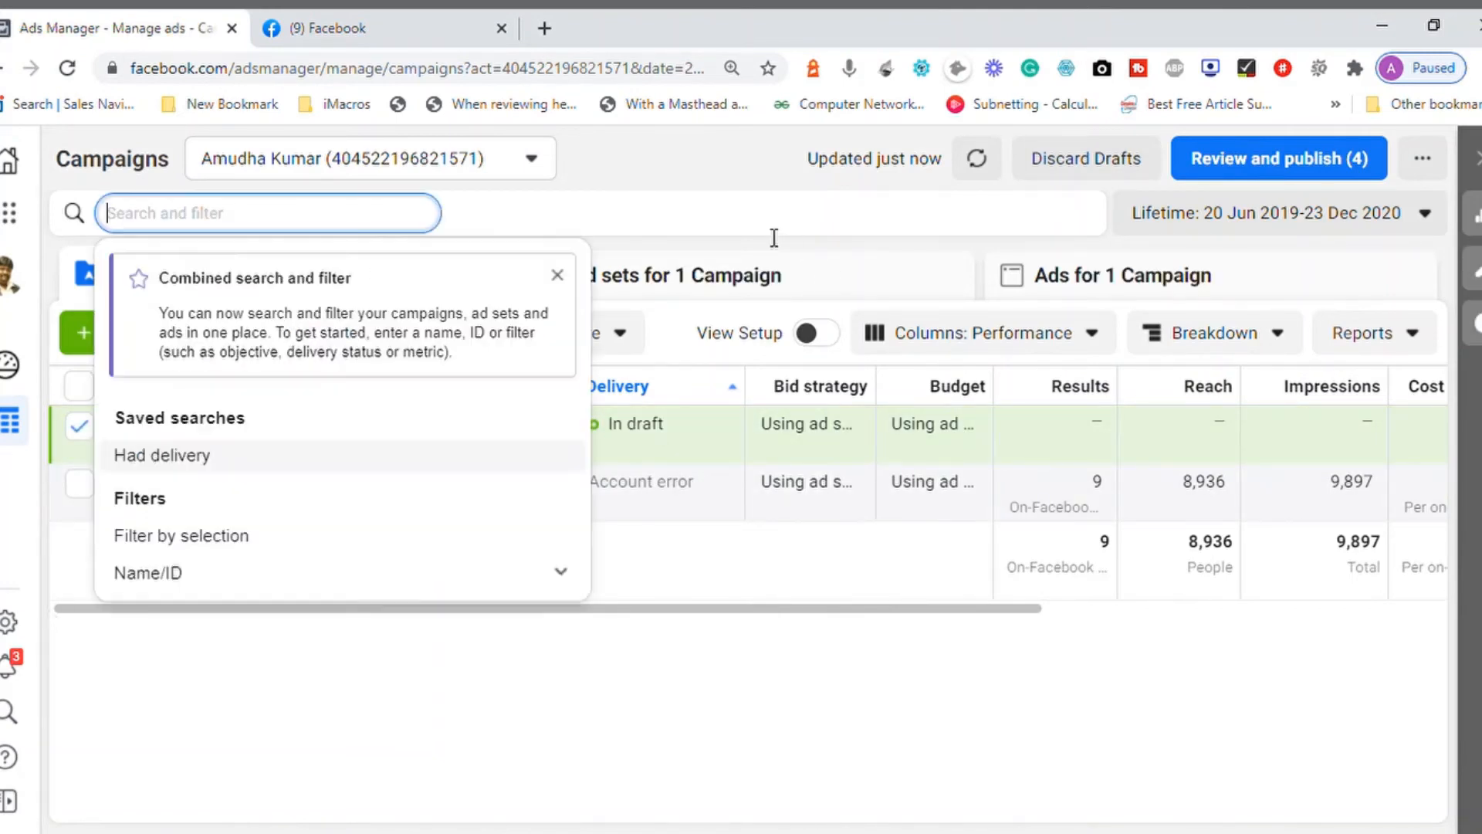
left_click(850, 710)
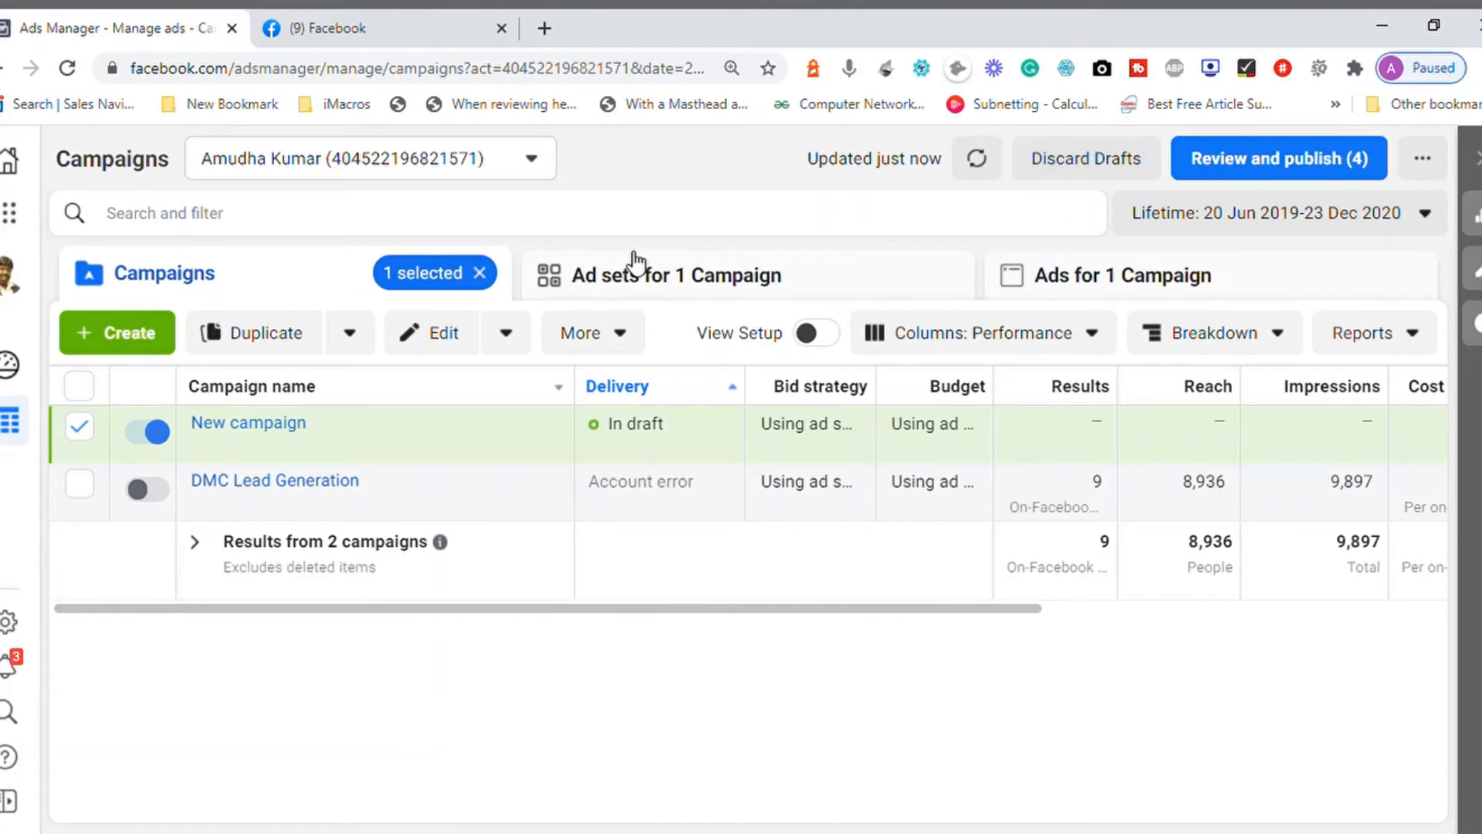
left_click(345, 221)
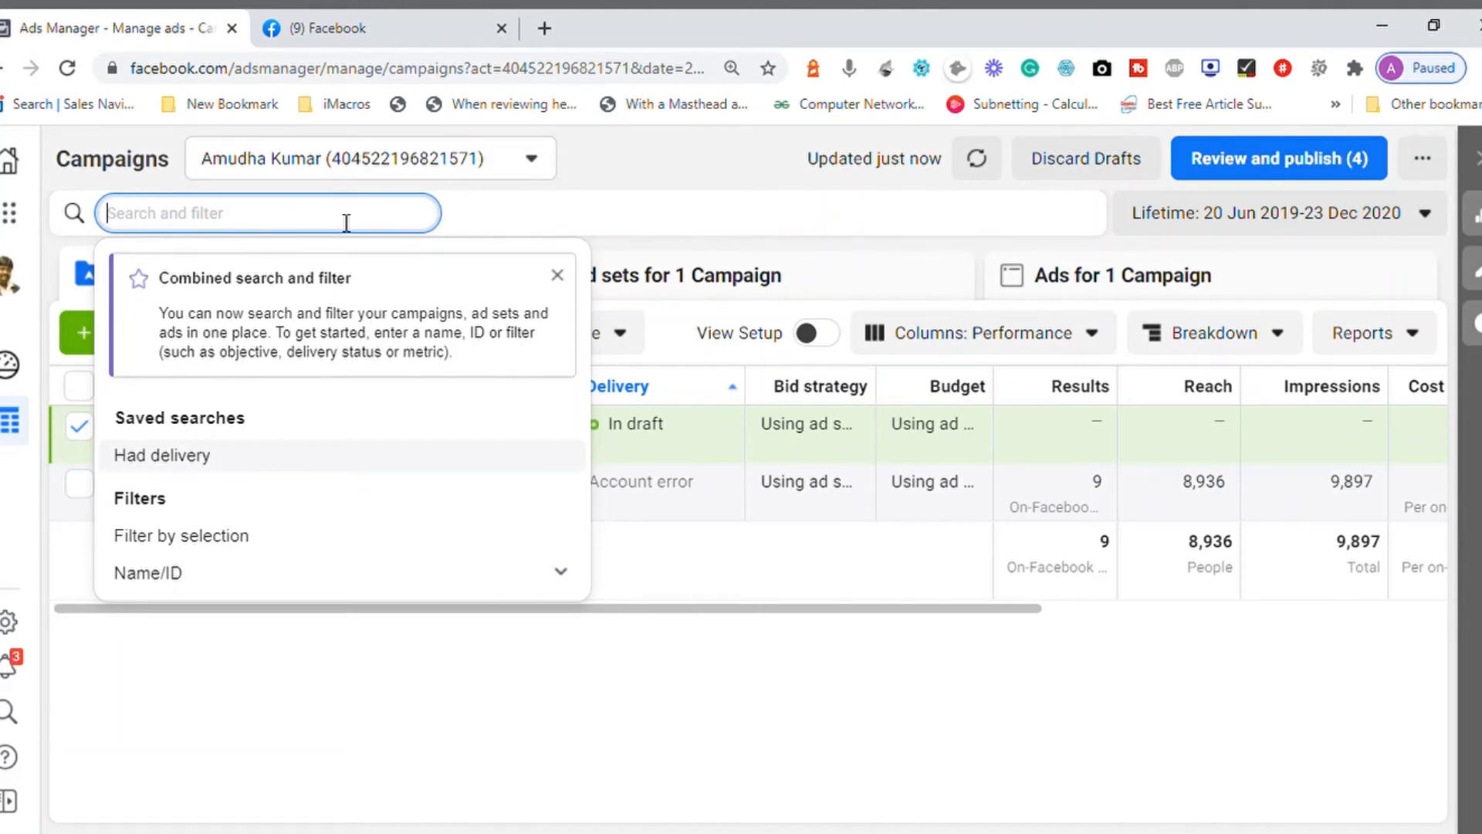
left_click(671, 206)
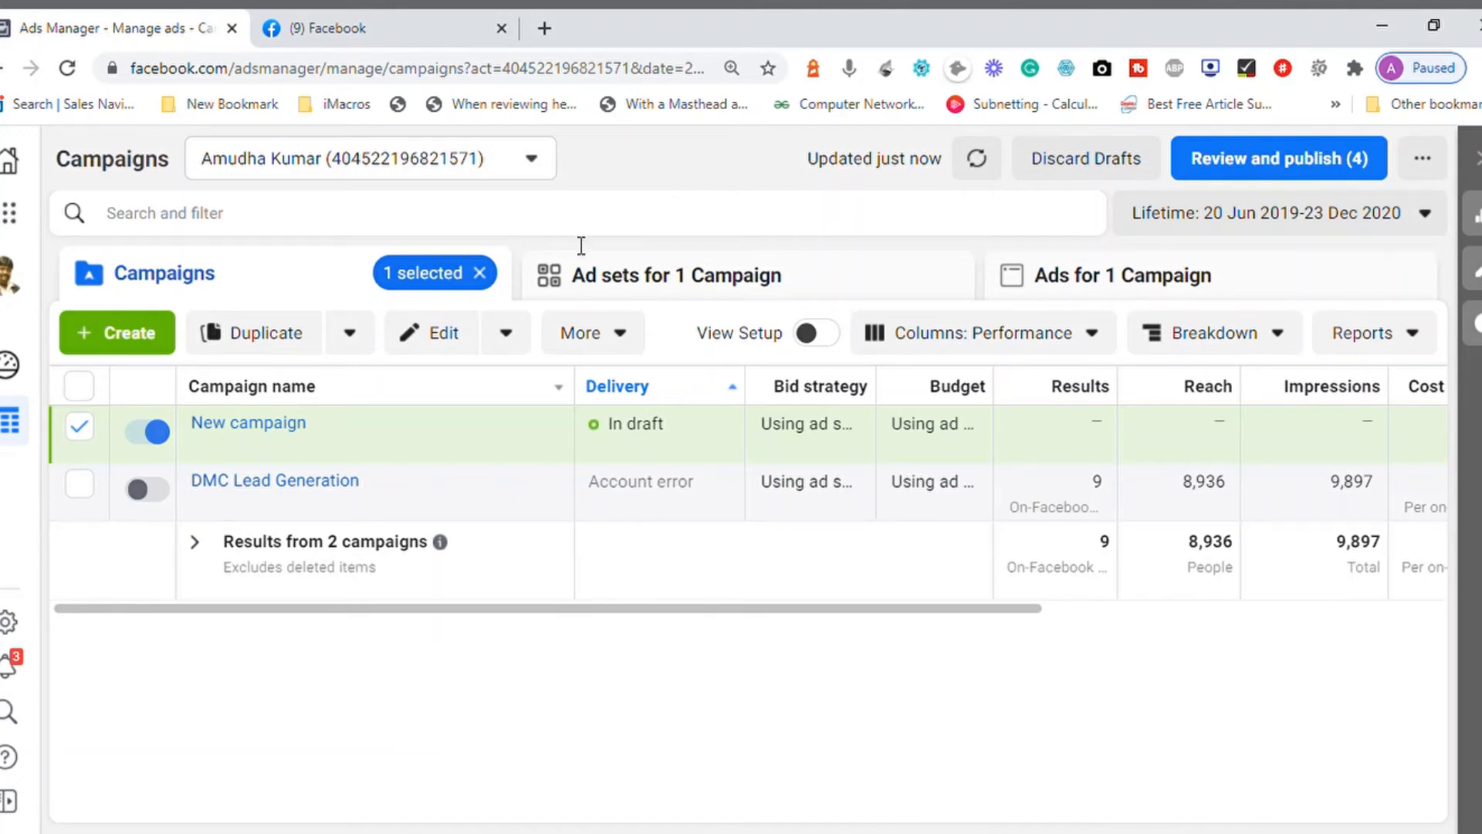
left_click(480, 273)
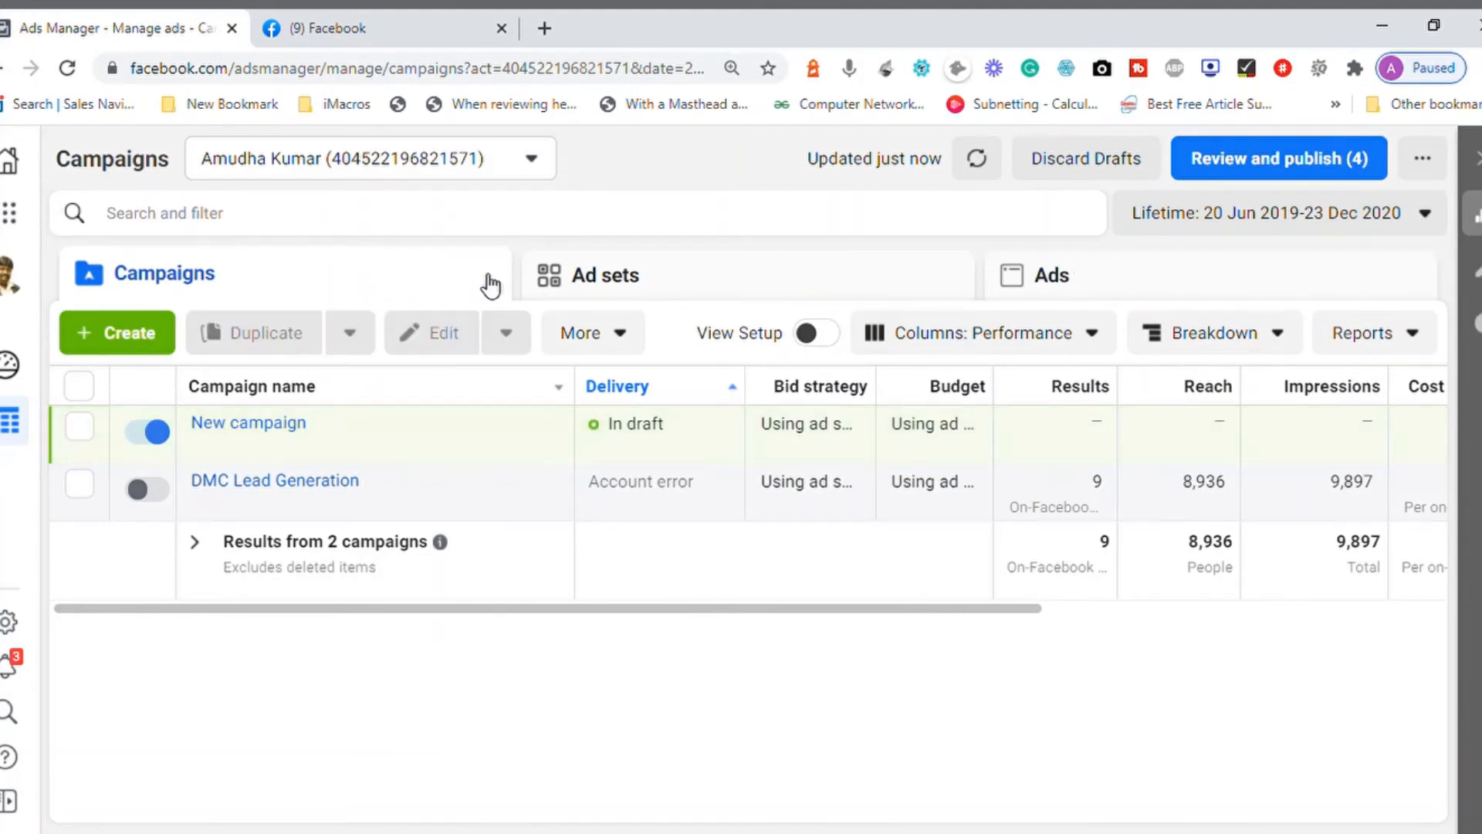
Step: Set the campaign table's date range to the Last 7 days preset and switch it to This week
left_click(1425, 214)
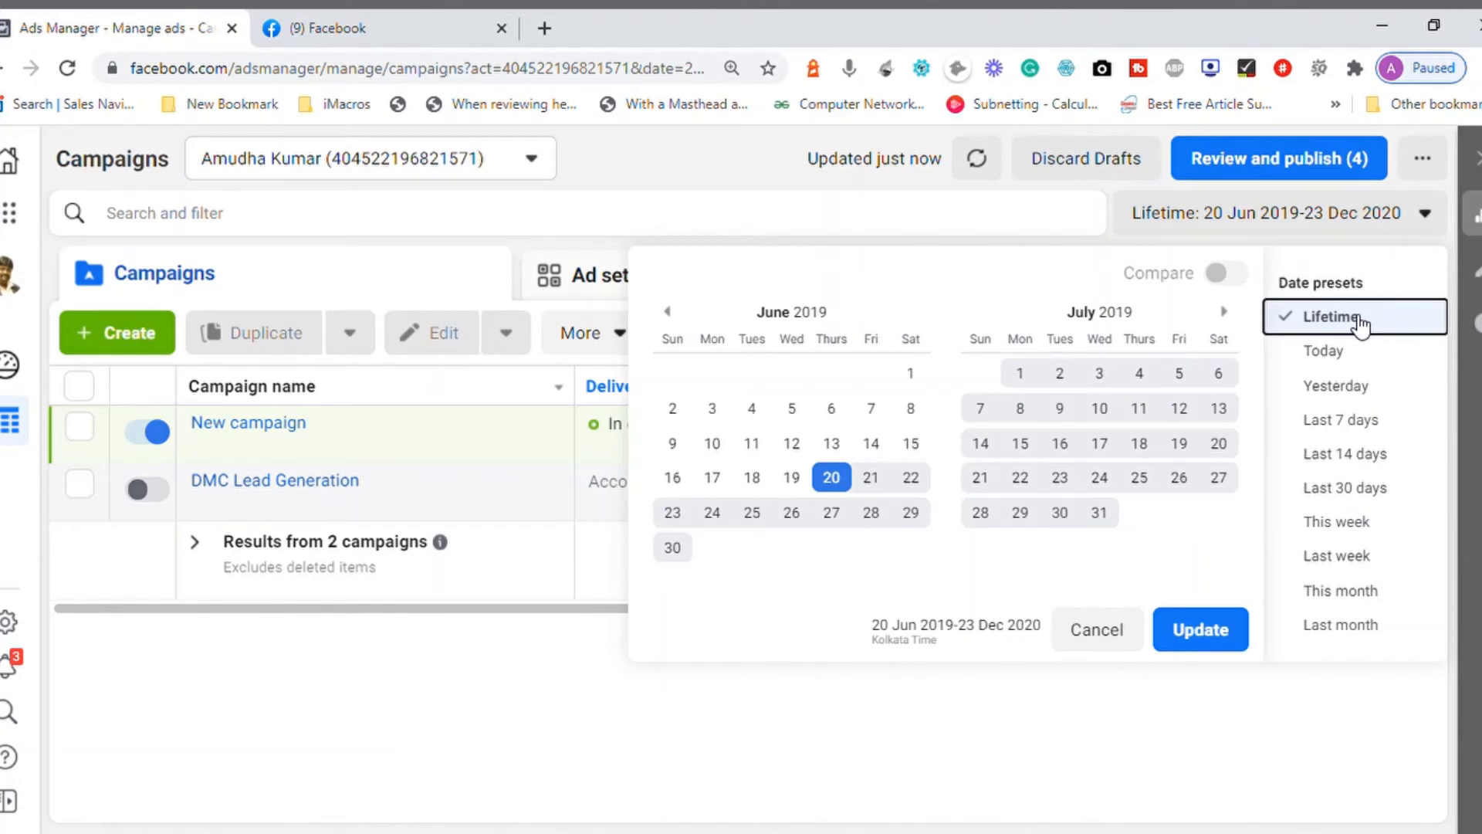
left_click(1363, 420)
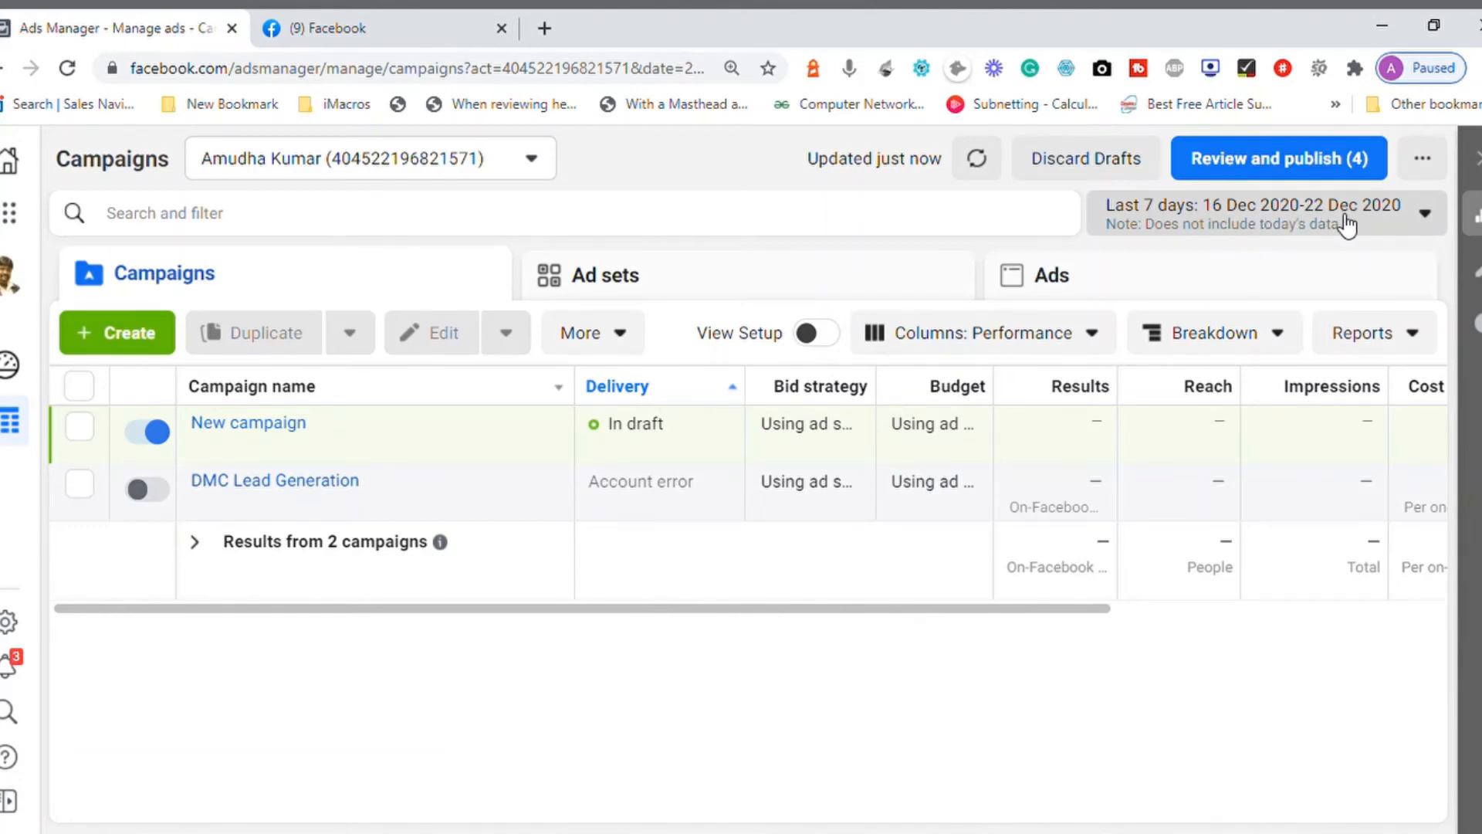
left_click(1424, 214)
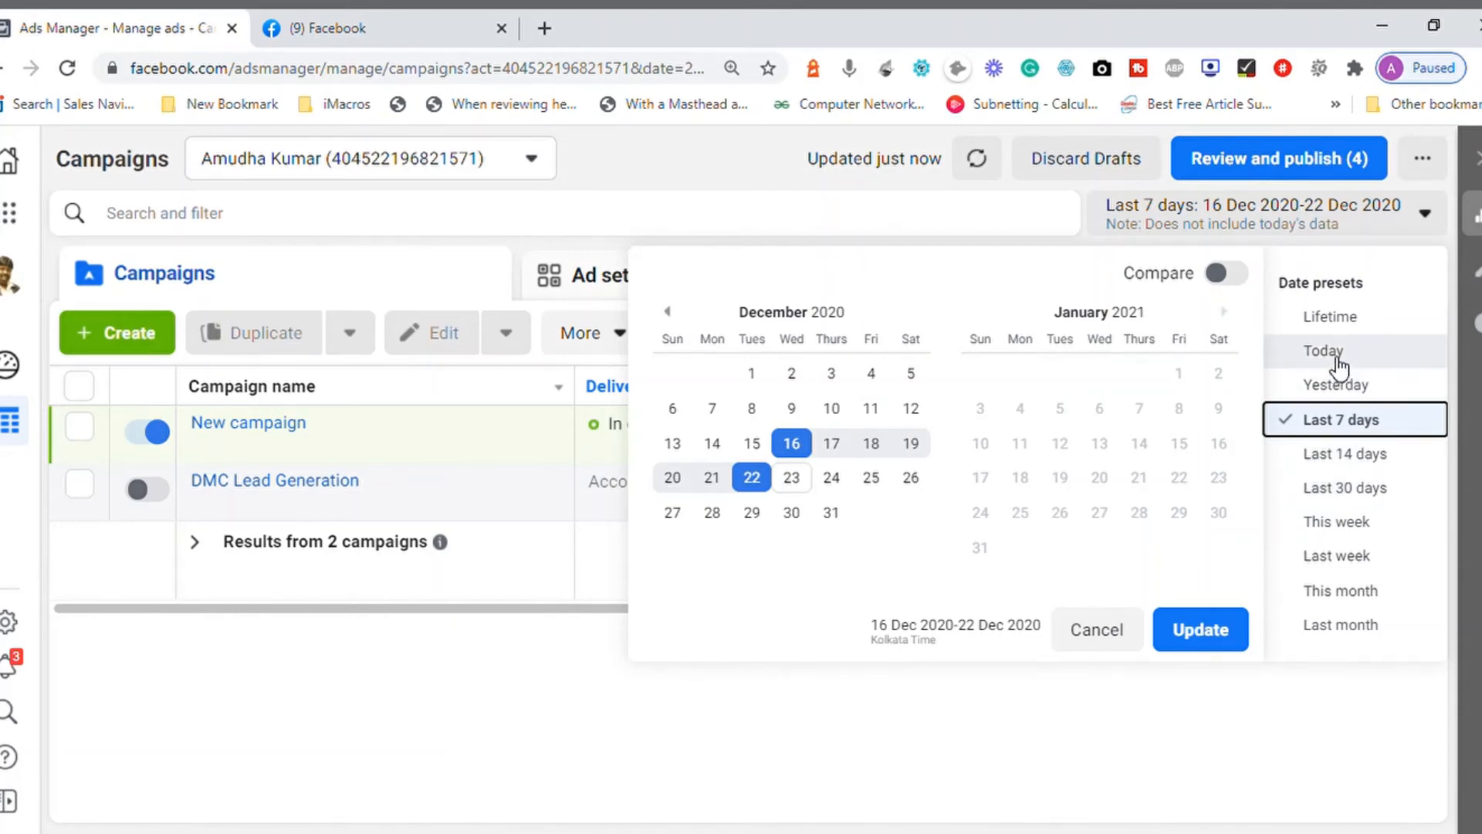
left_click(1360, 525)
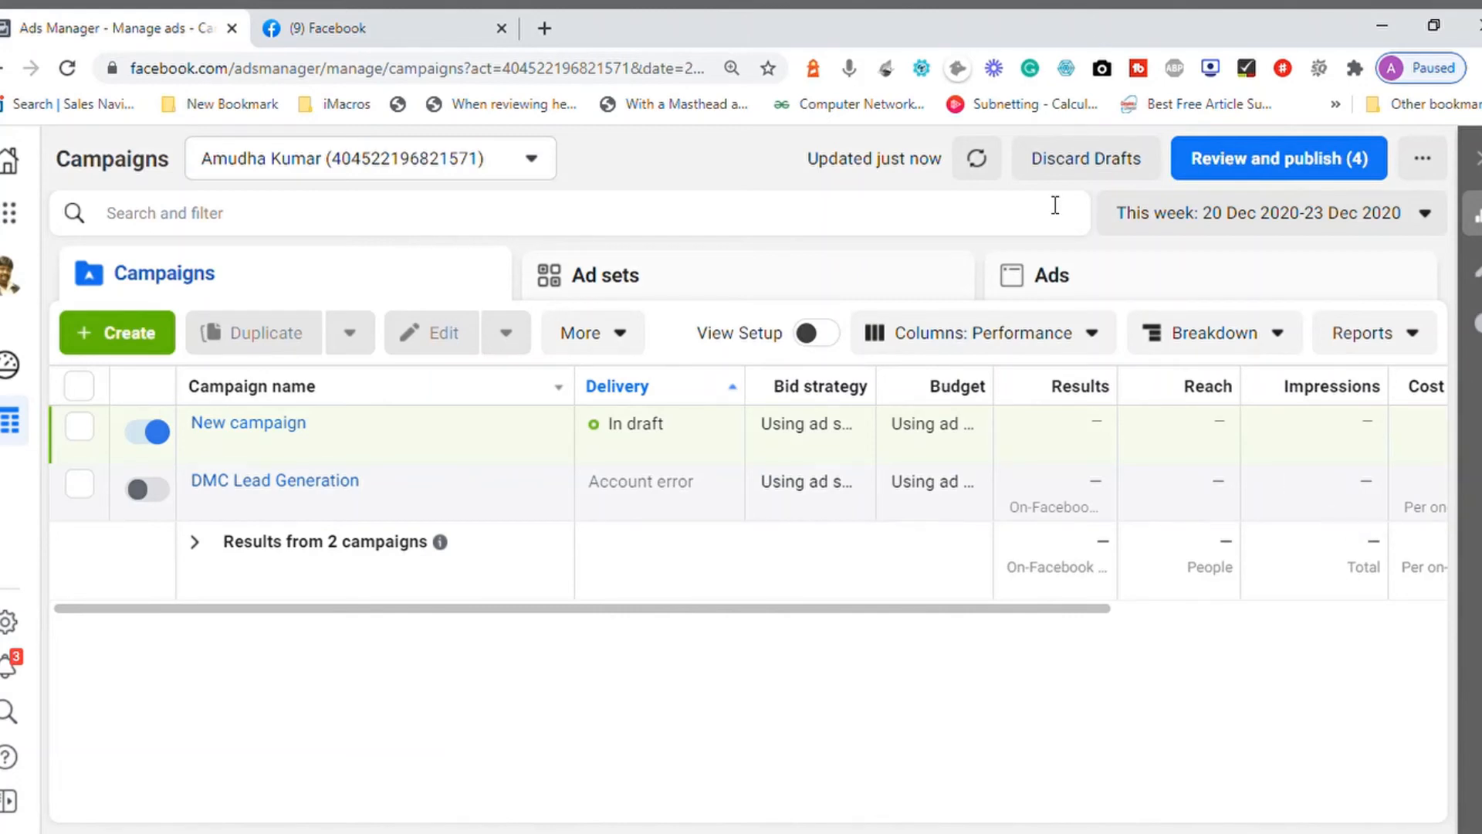
Step: Search Google in a new tab for "total number of weeks in a year" and highlight the featured answer
left_click(544, 14)
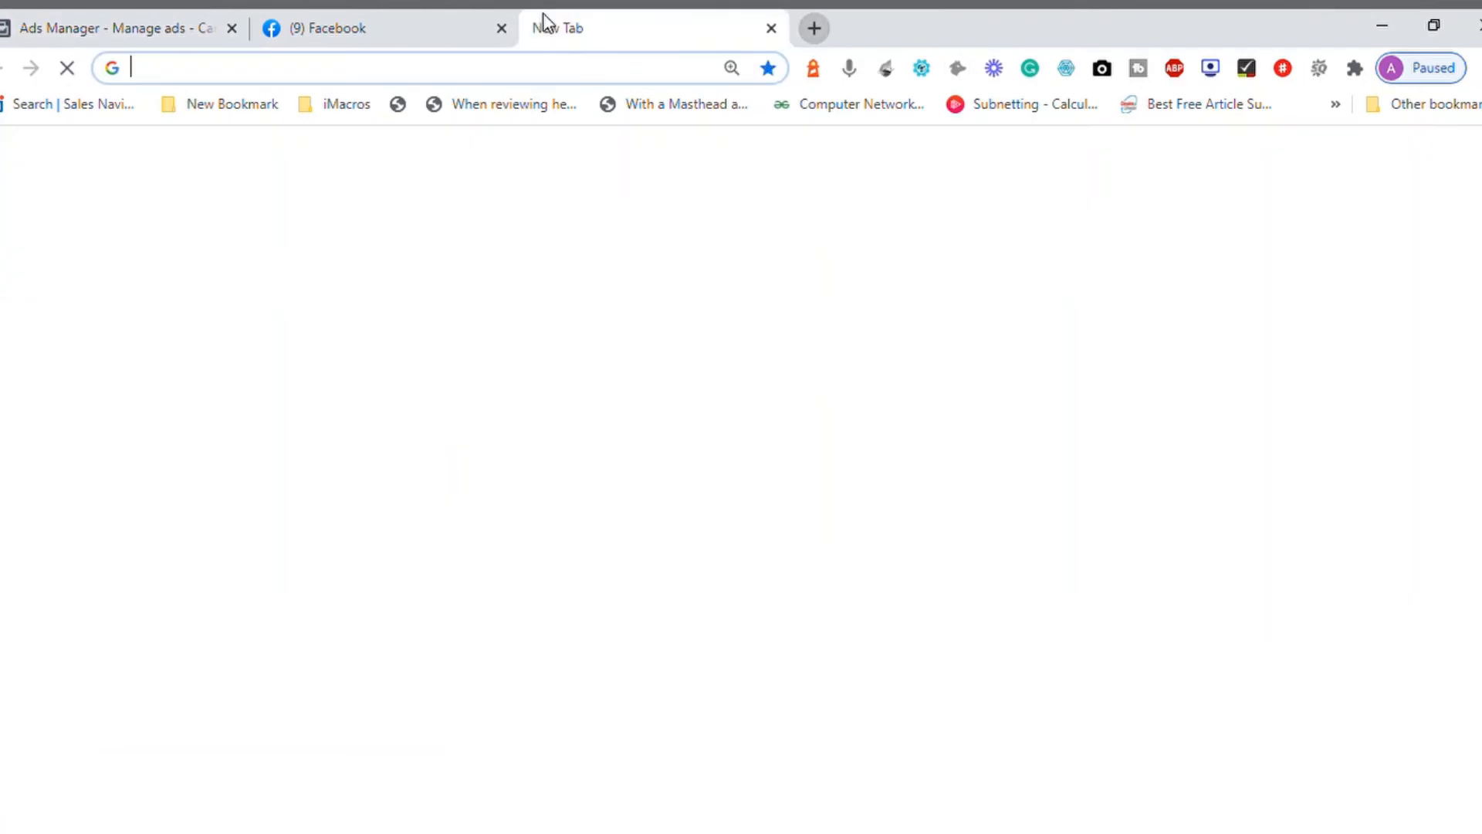
type("total")
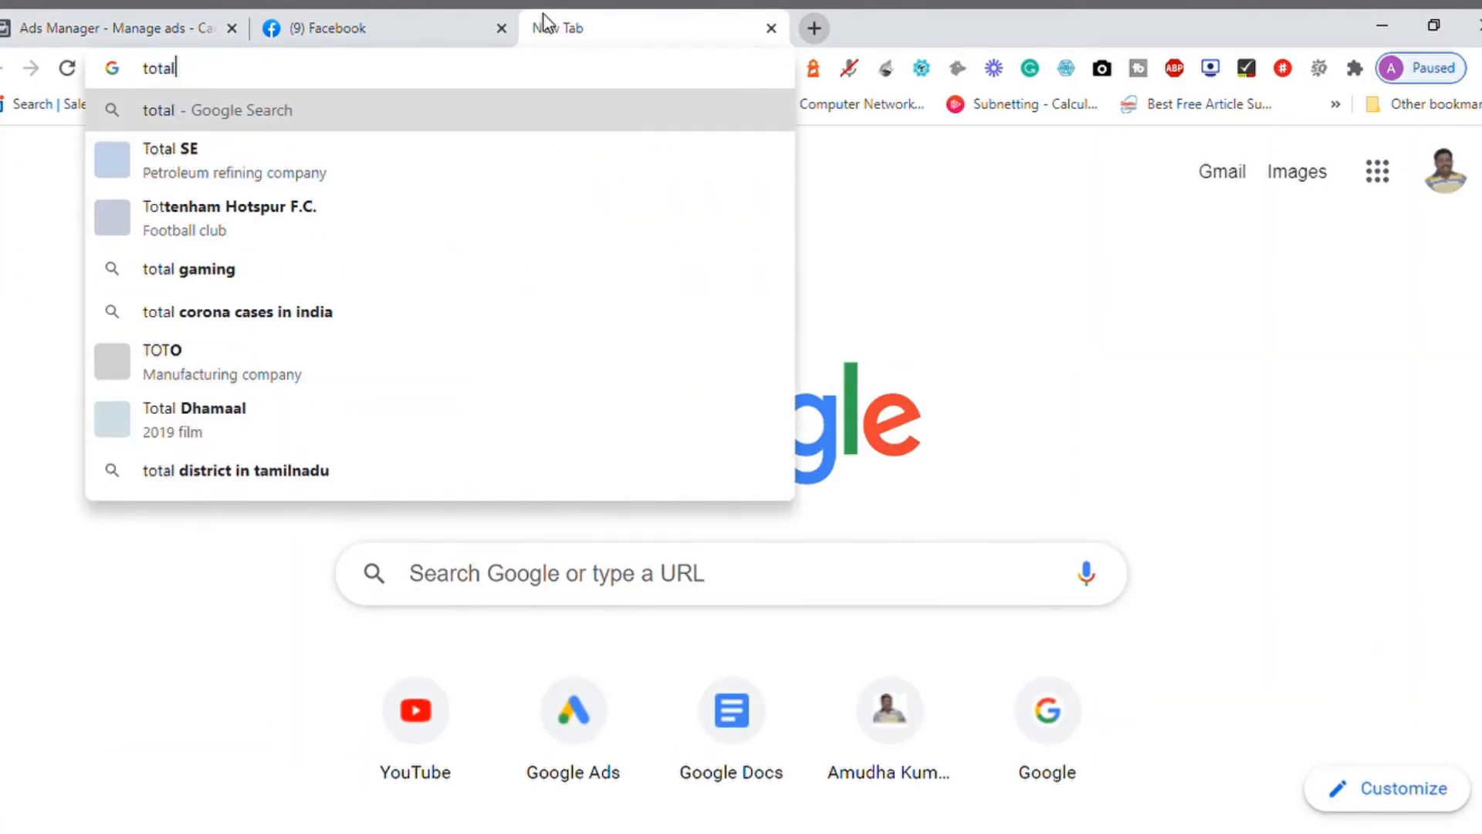
type(" number of week")
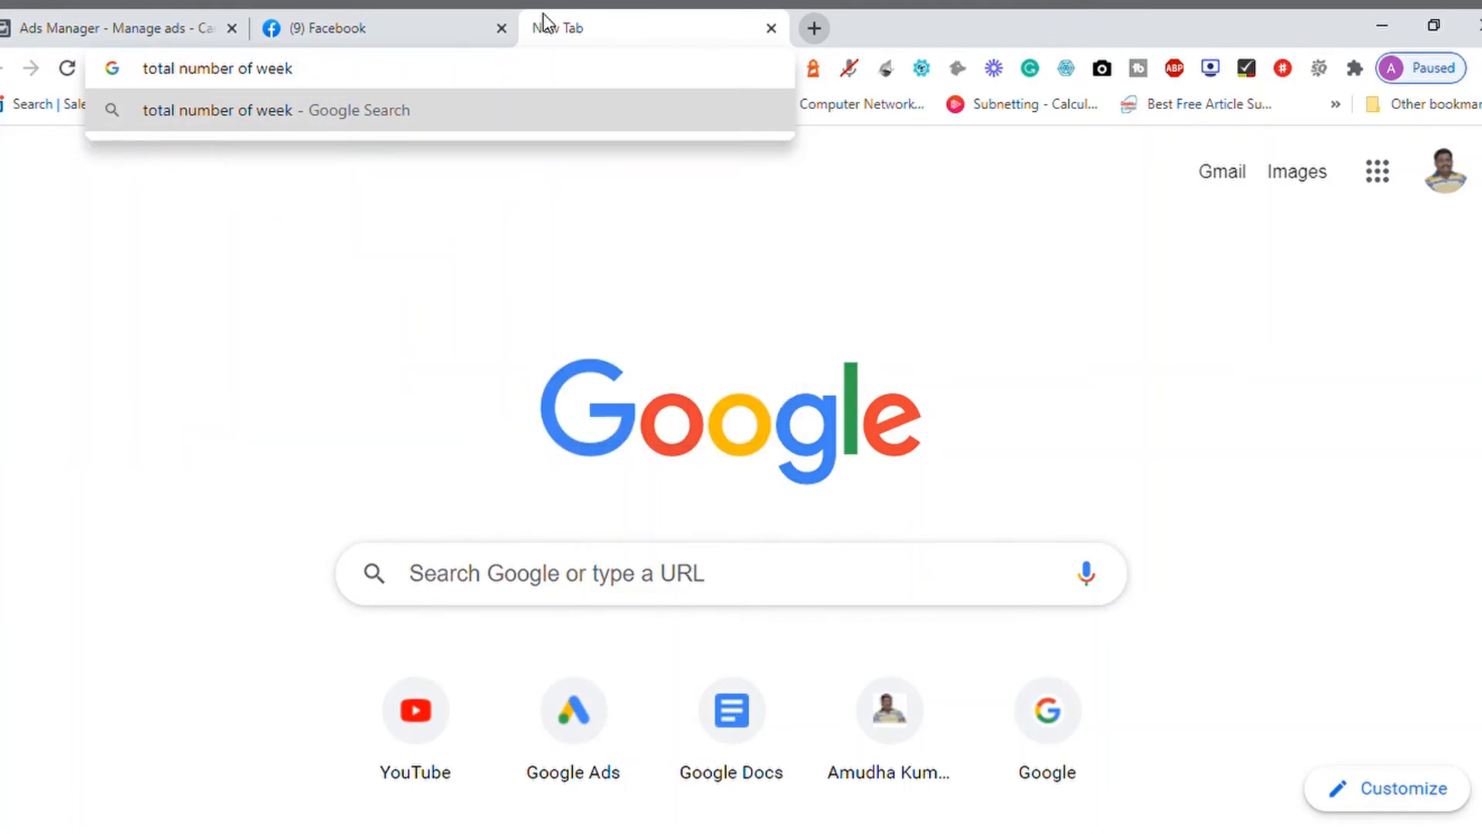
key("BackSpace")
type("s")
key("Down")
key("Return")
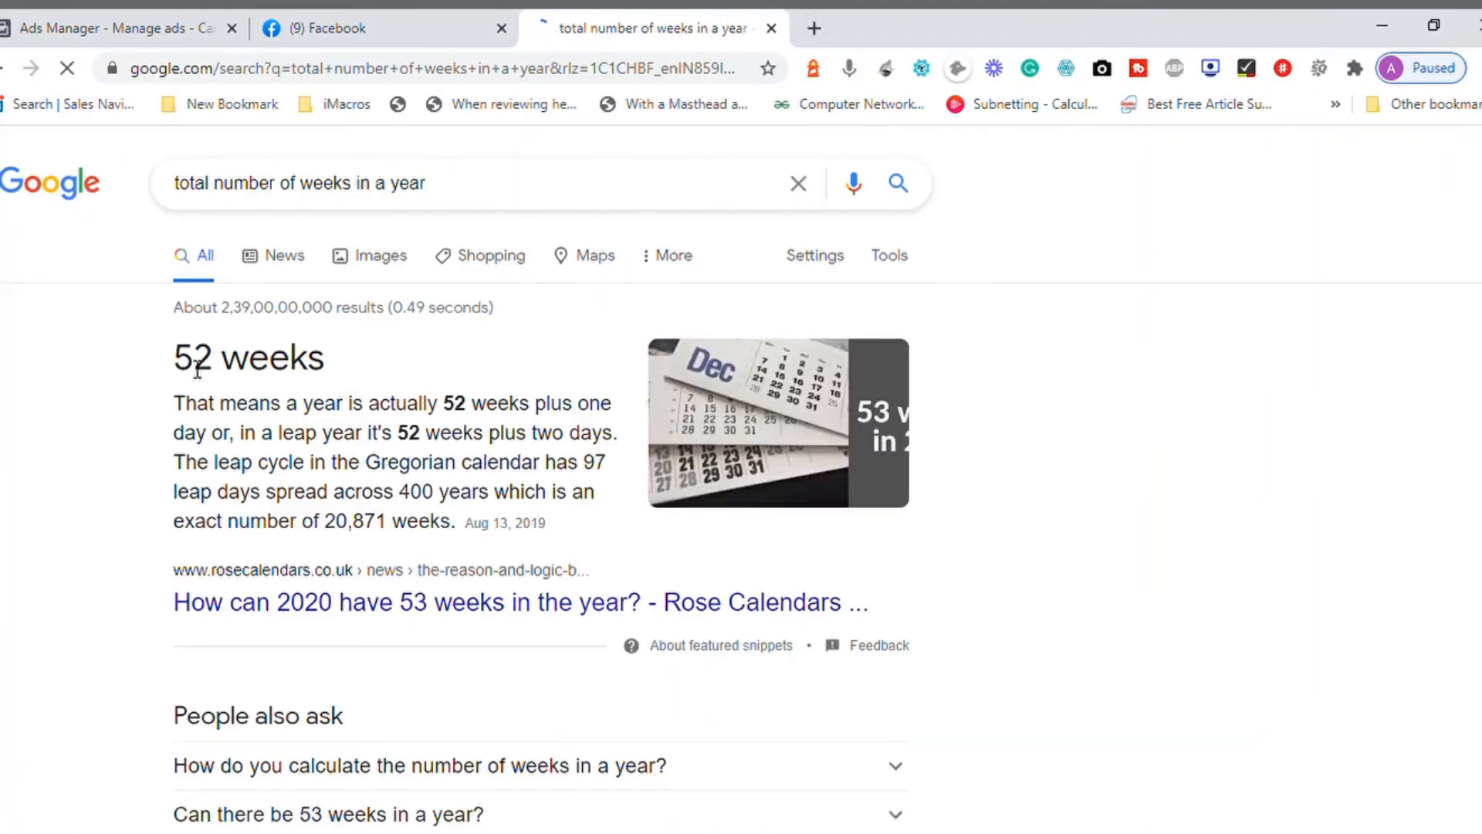
left_click_drag(174, 362, 315, 378)
left_click(342, 438)
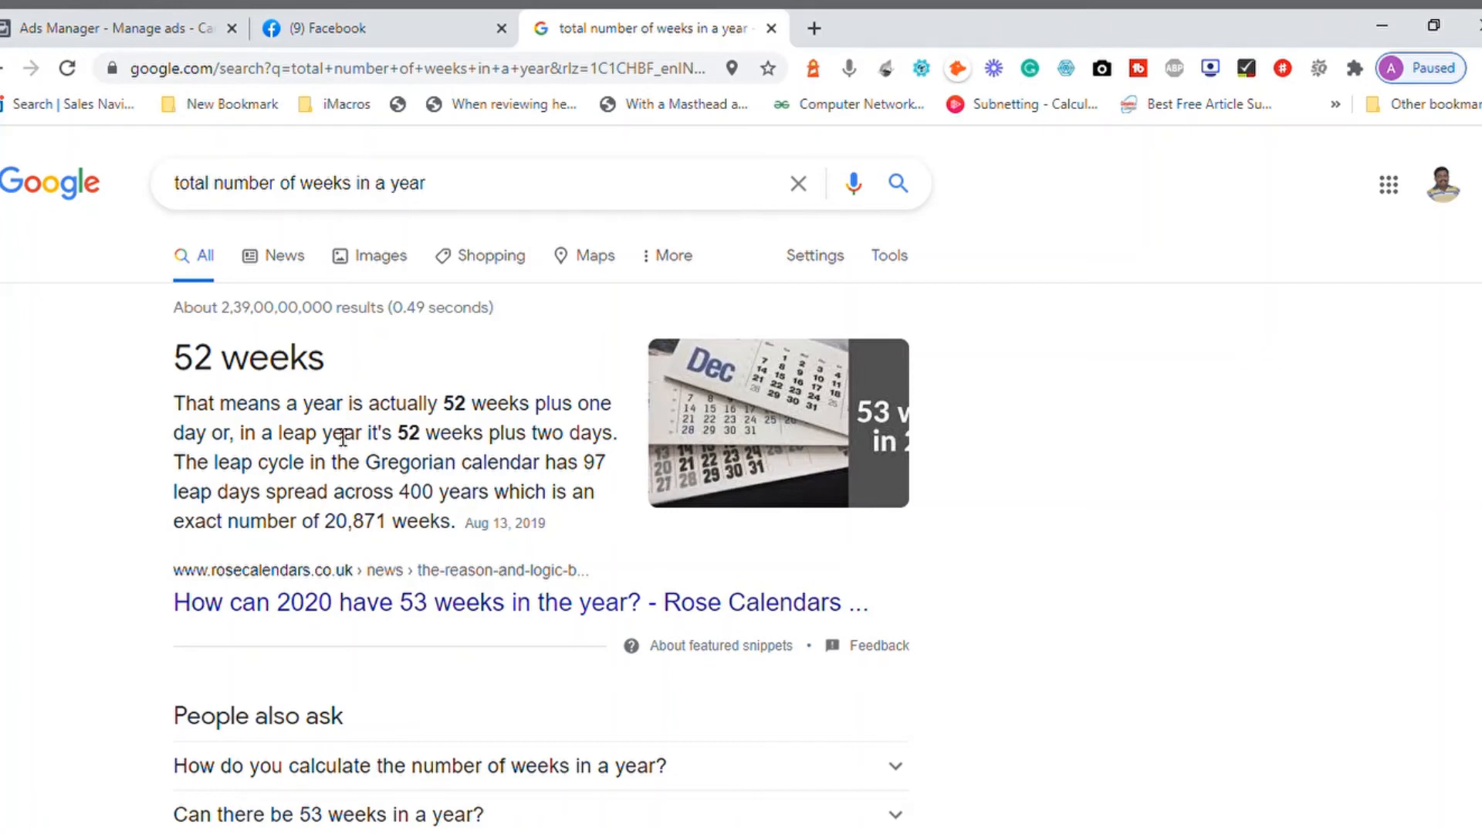
Step: Check the campaign date presets in Ads Manager, and search Google in another new tab for "current week number"
left_click(179, 26)
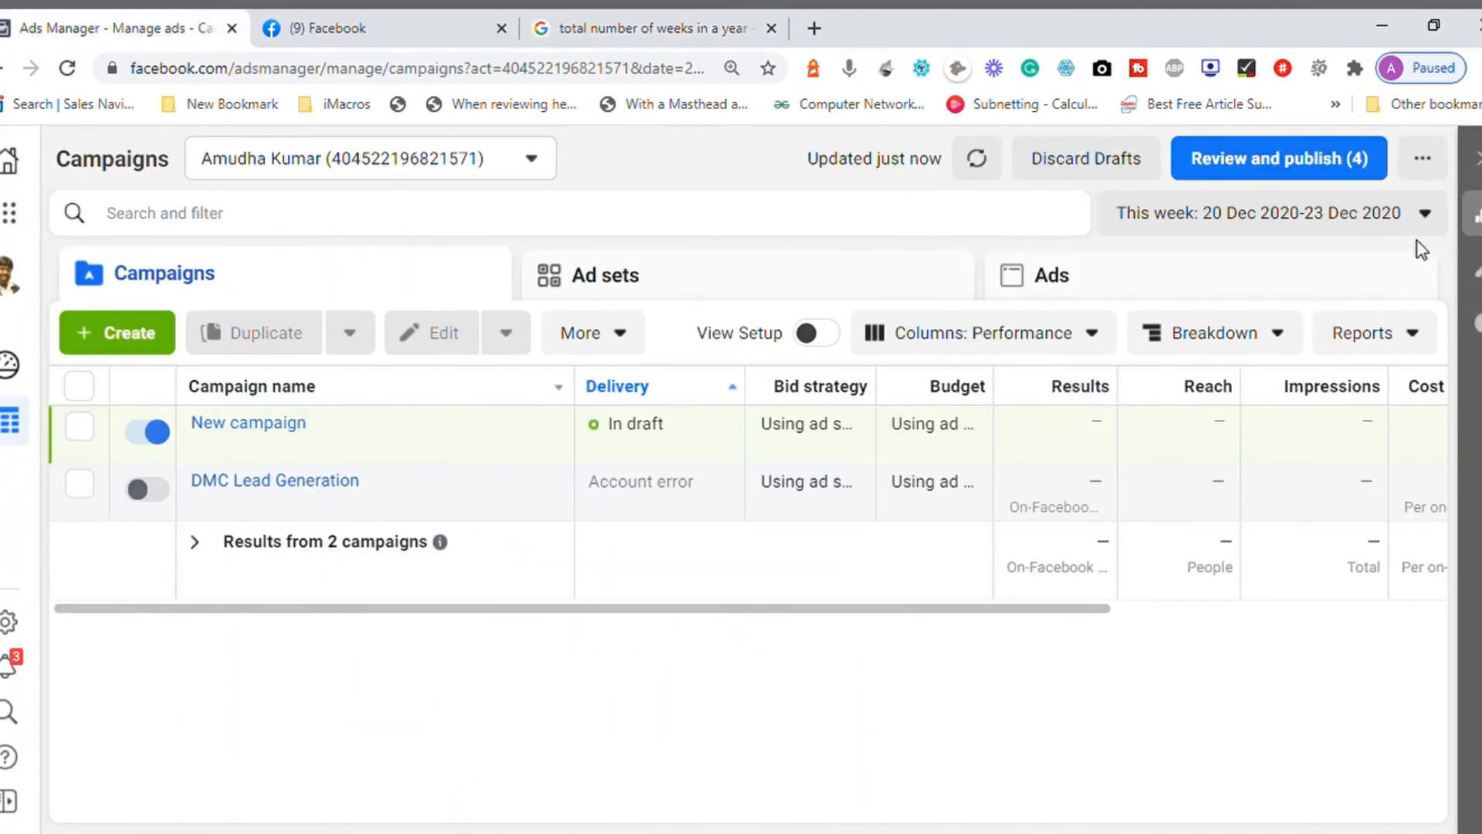
left_click(1426, 216)
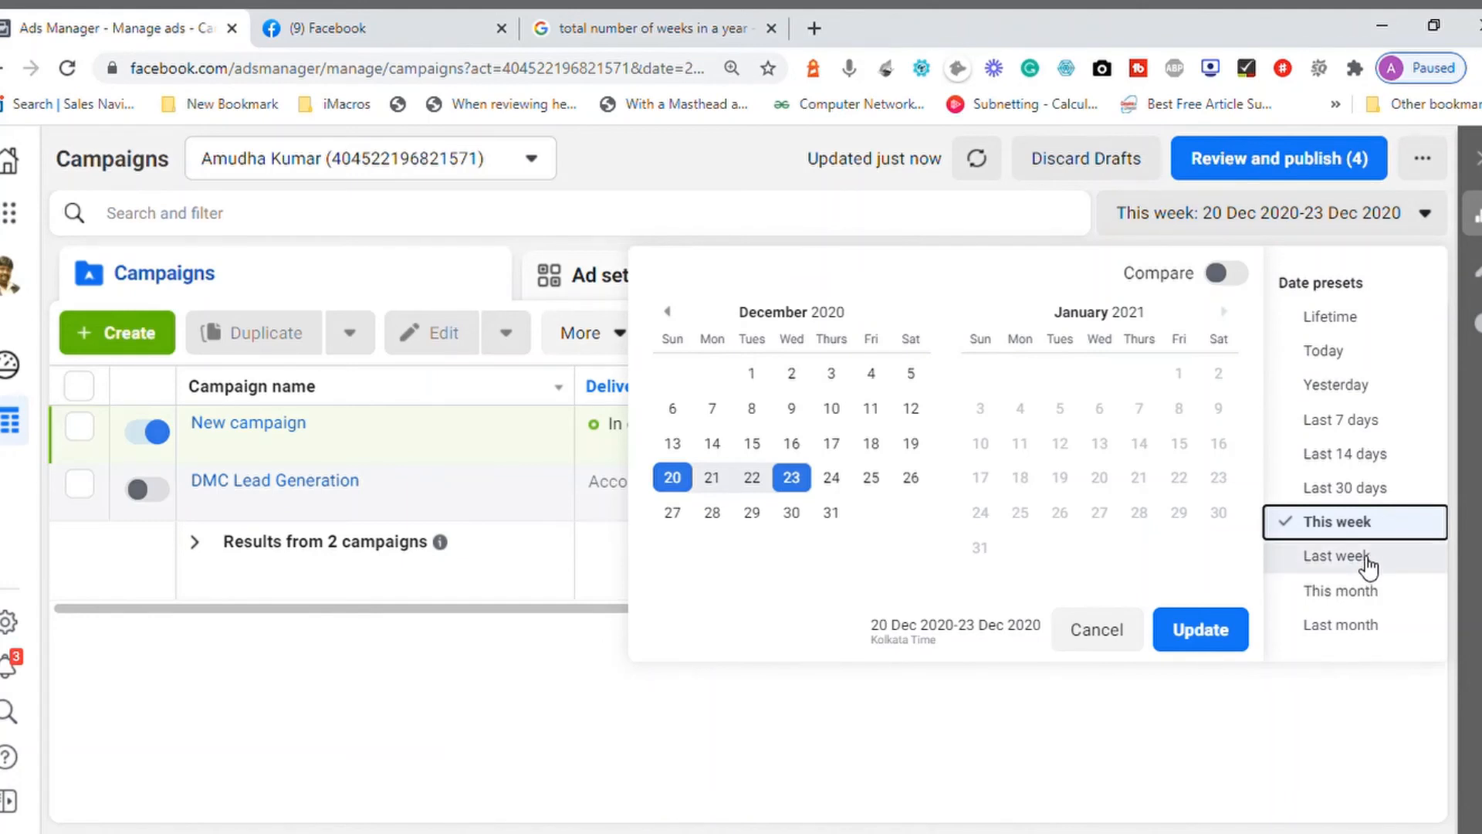
left_click(718, 27)
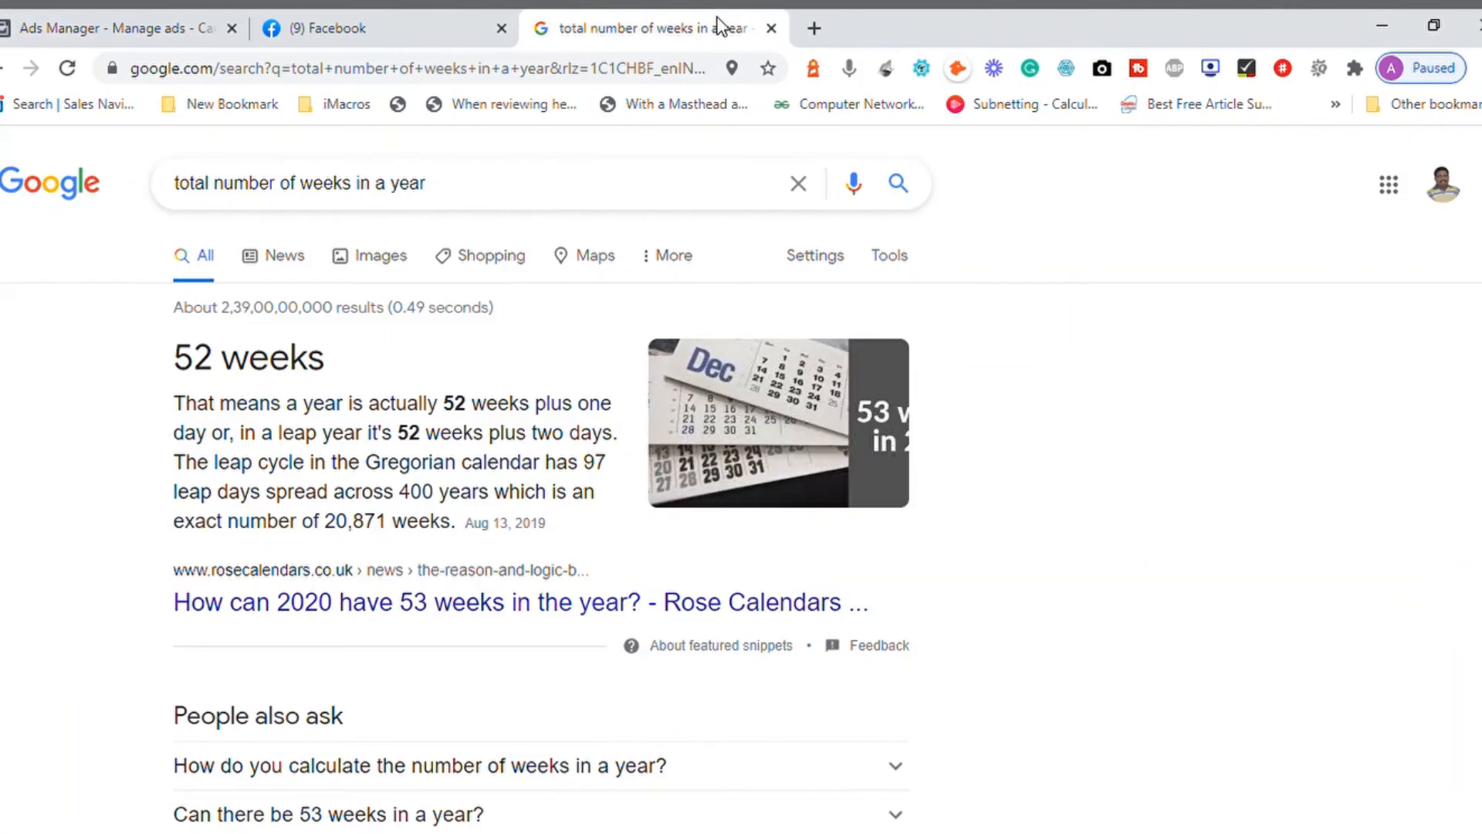
left_click(814, 28)
type("current")
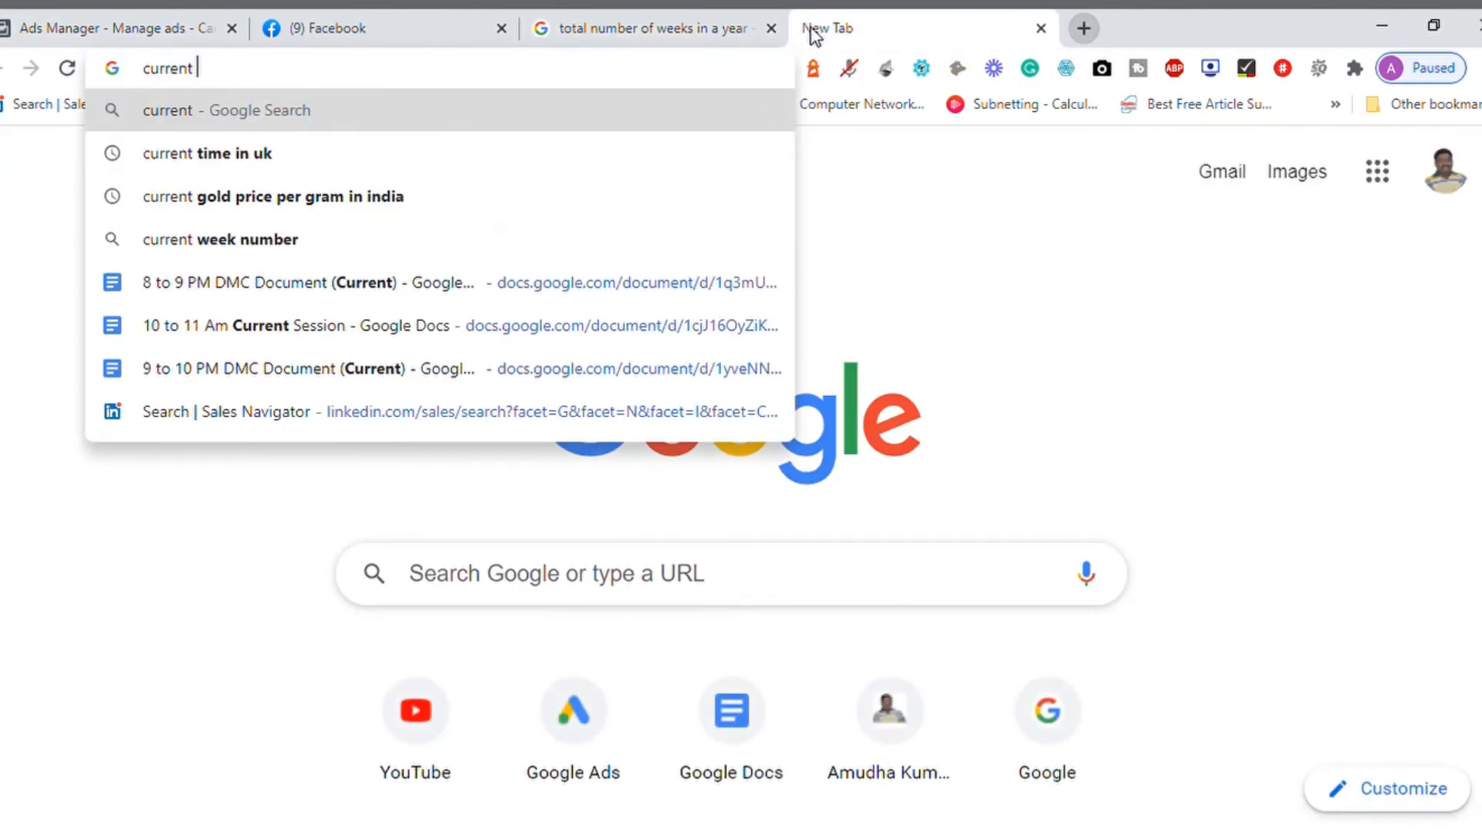
type(" week")
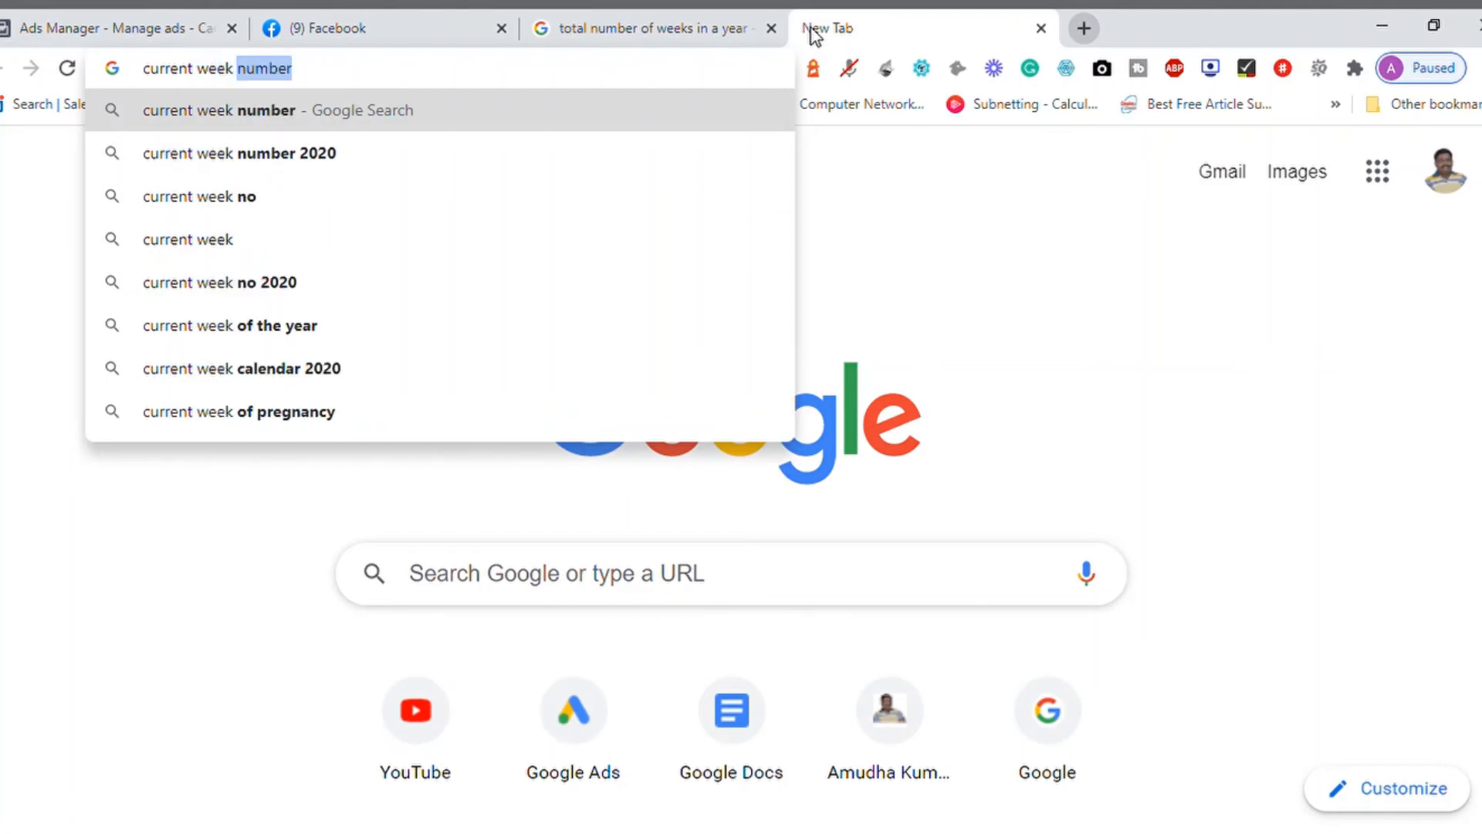
key("Return")
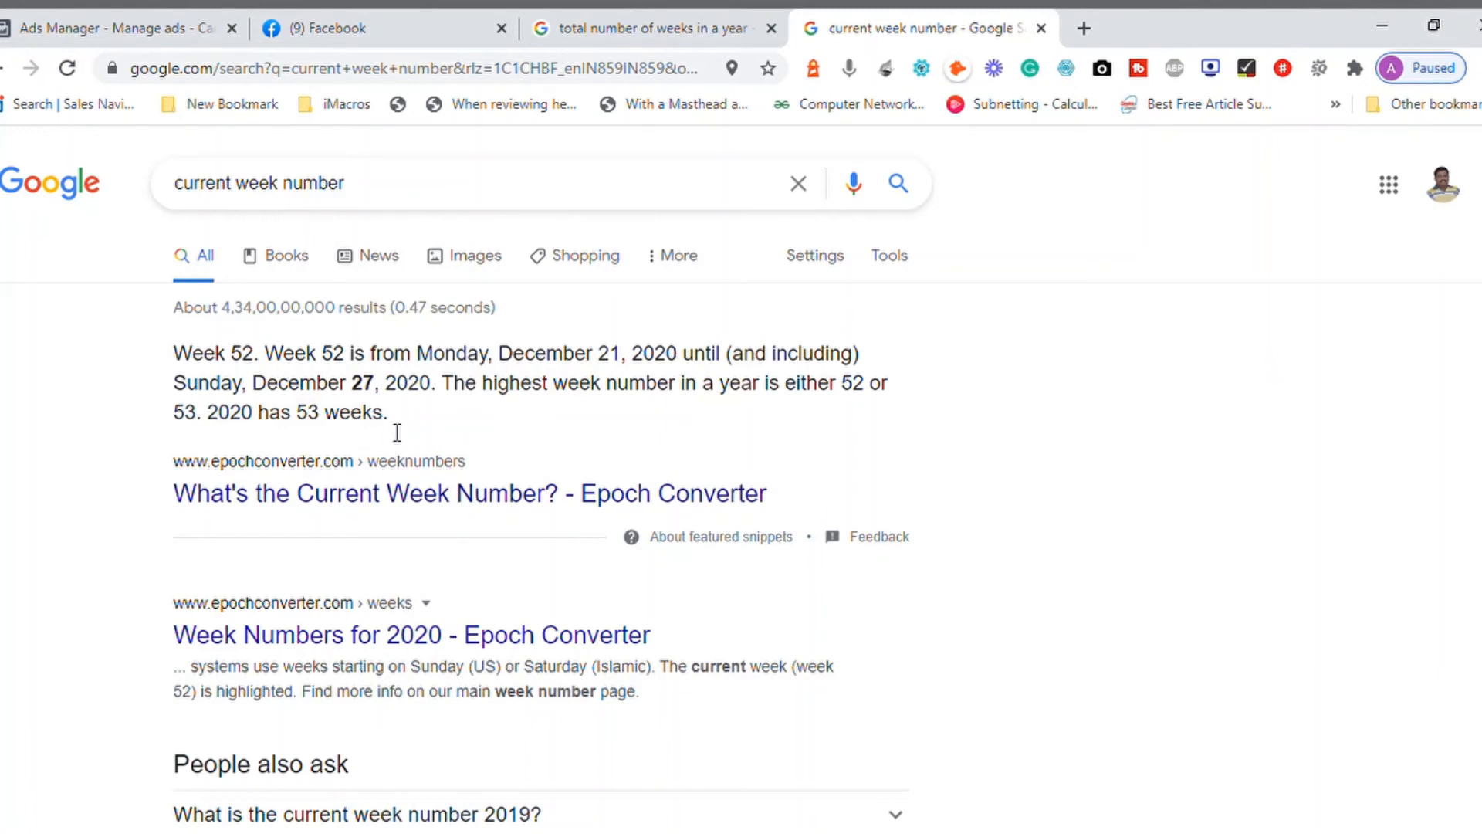
Step: Highlight the current week's end date and the highest week number in the featured search answer
left_click_drag(441, 391, 287, 384)
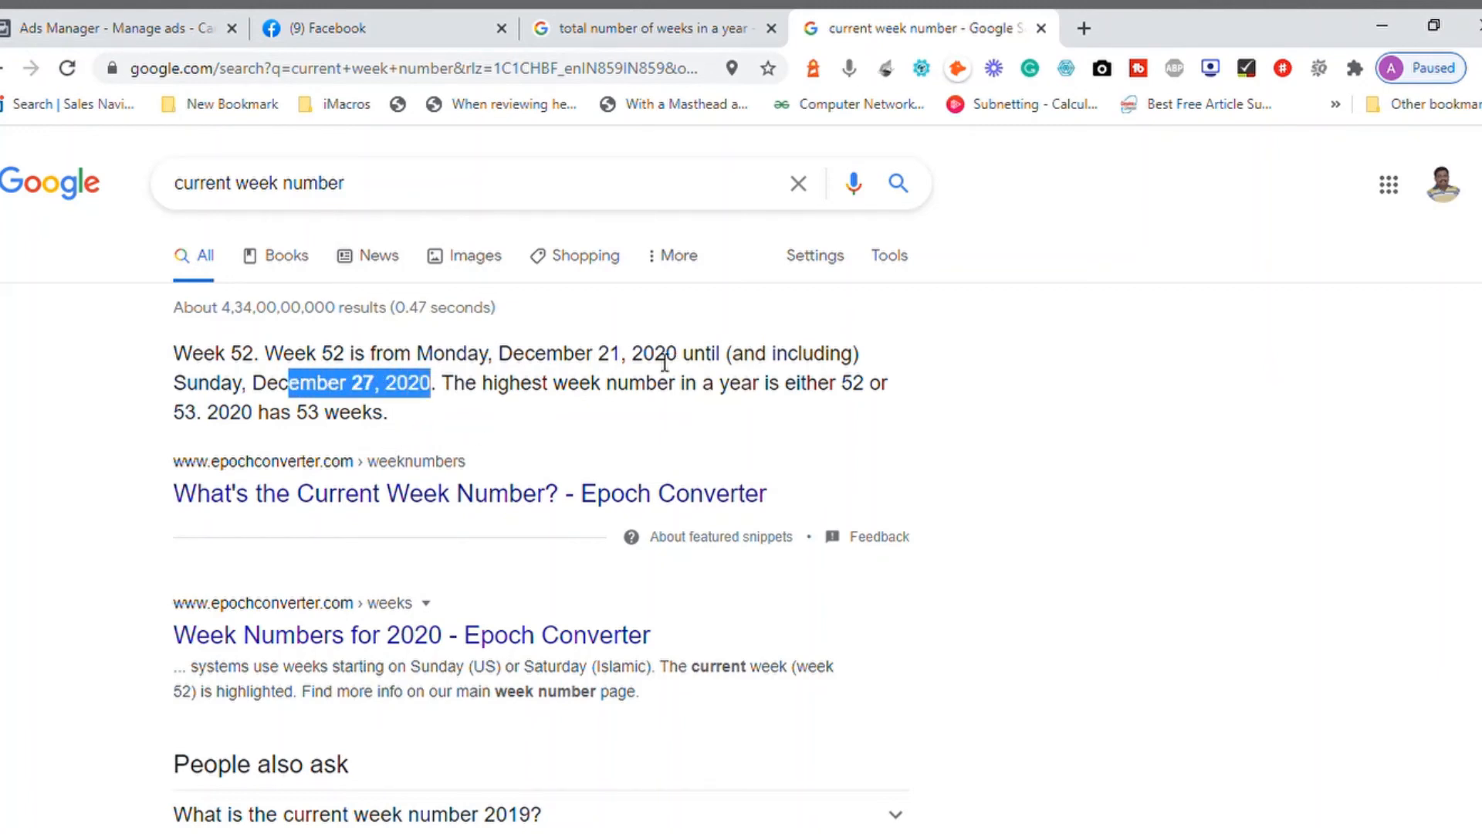
left_click(664, 363)
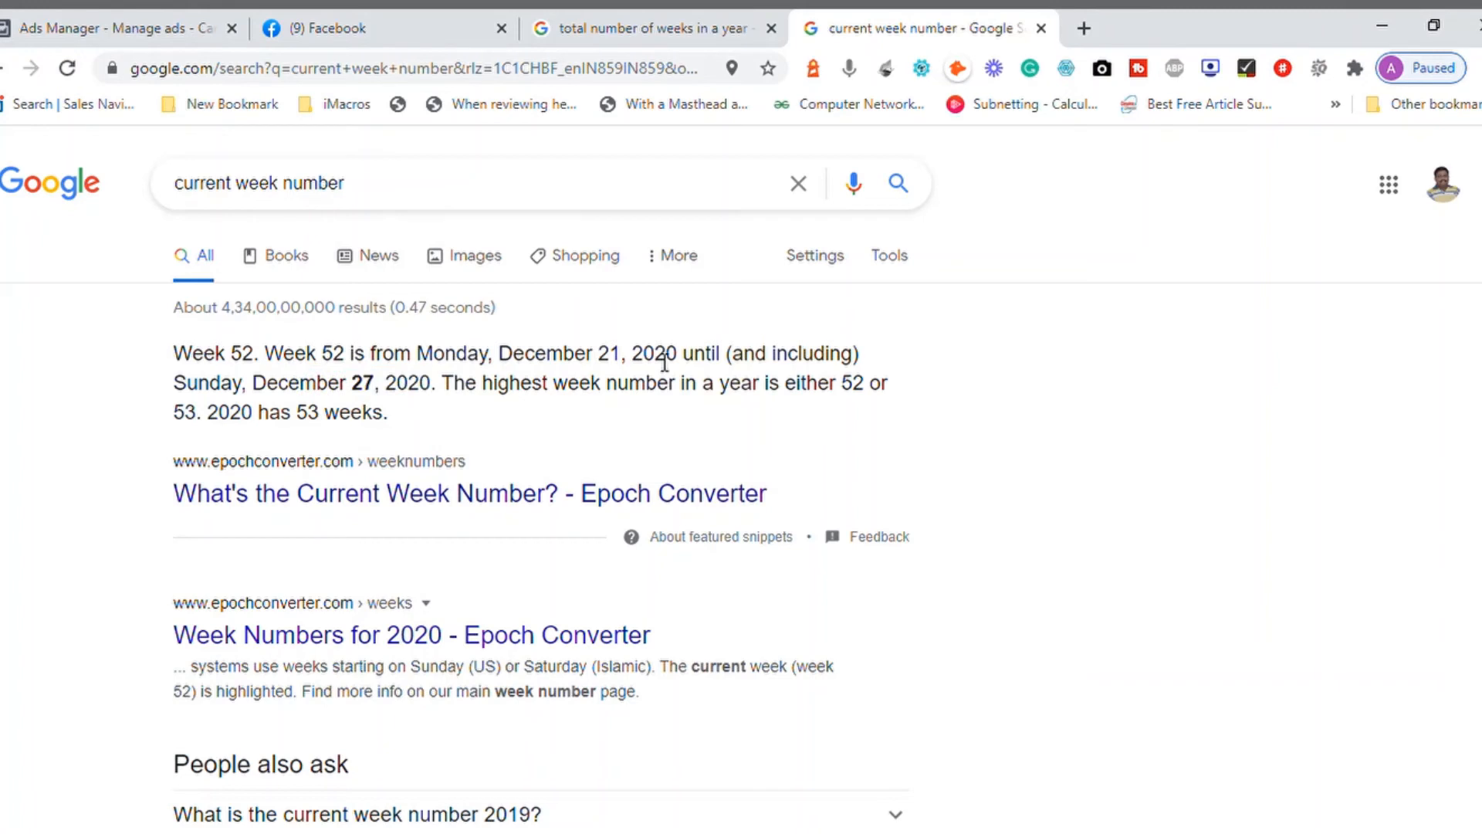
double_click(853, 386)
left_click(897, 396)
double_click(361, 386)
left_click(413, 392)
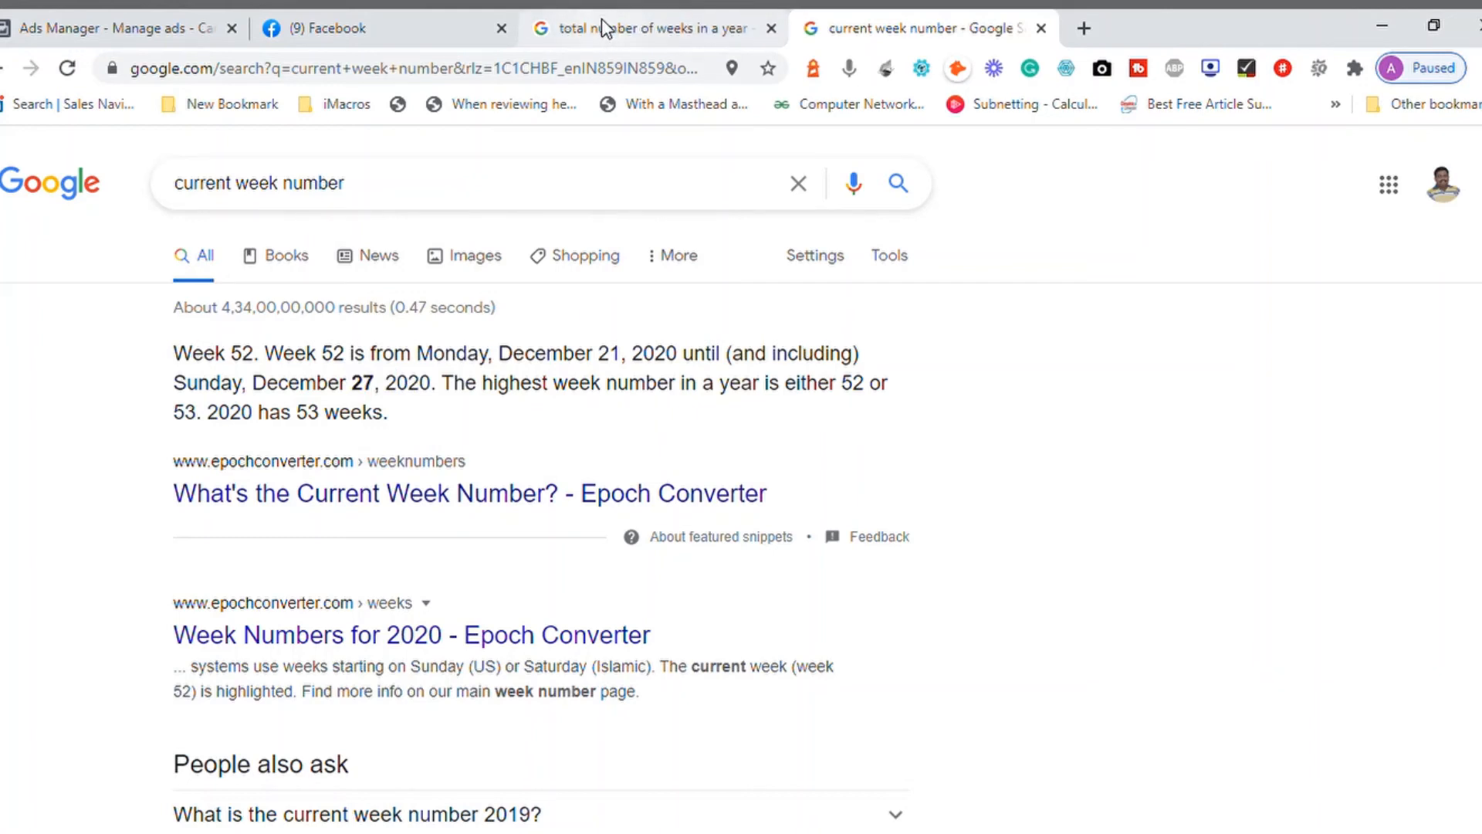
Step: Return to Ads Manager, review the remaining date presets, and close the date range picker without changing it
left_click(340, 19)
left_click(145, 39)
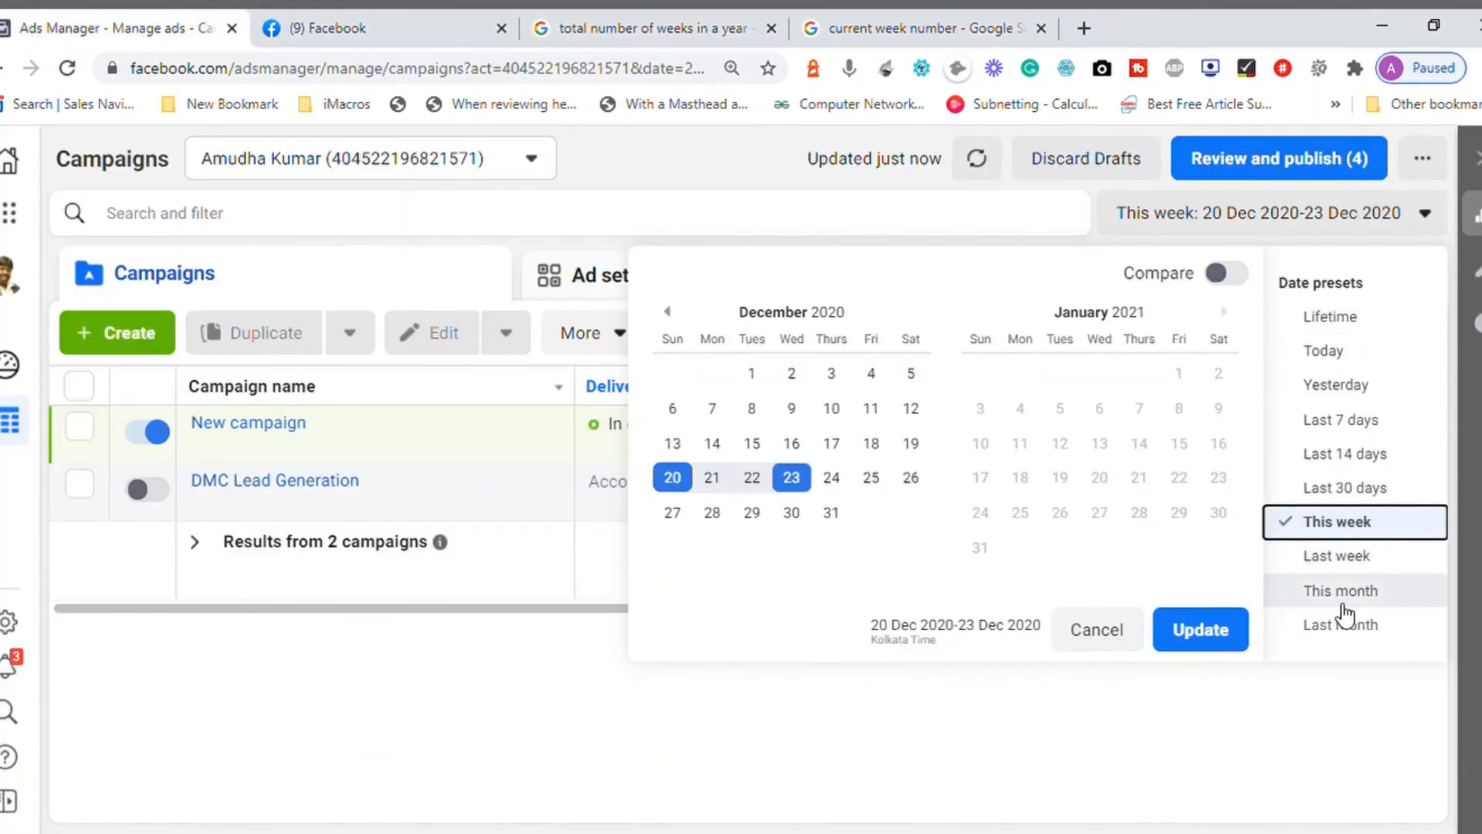
left_click(964, 732)
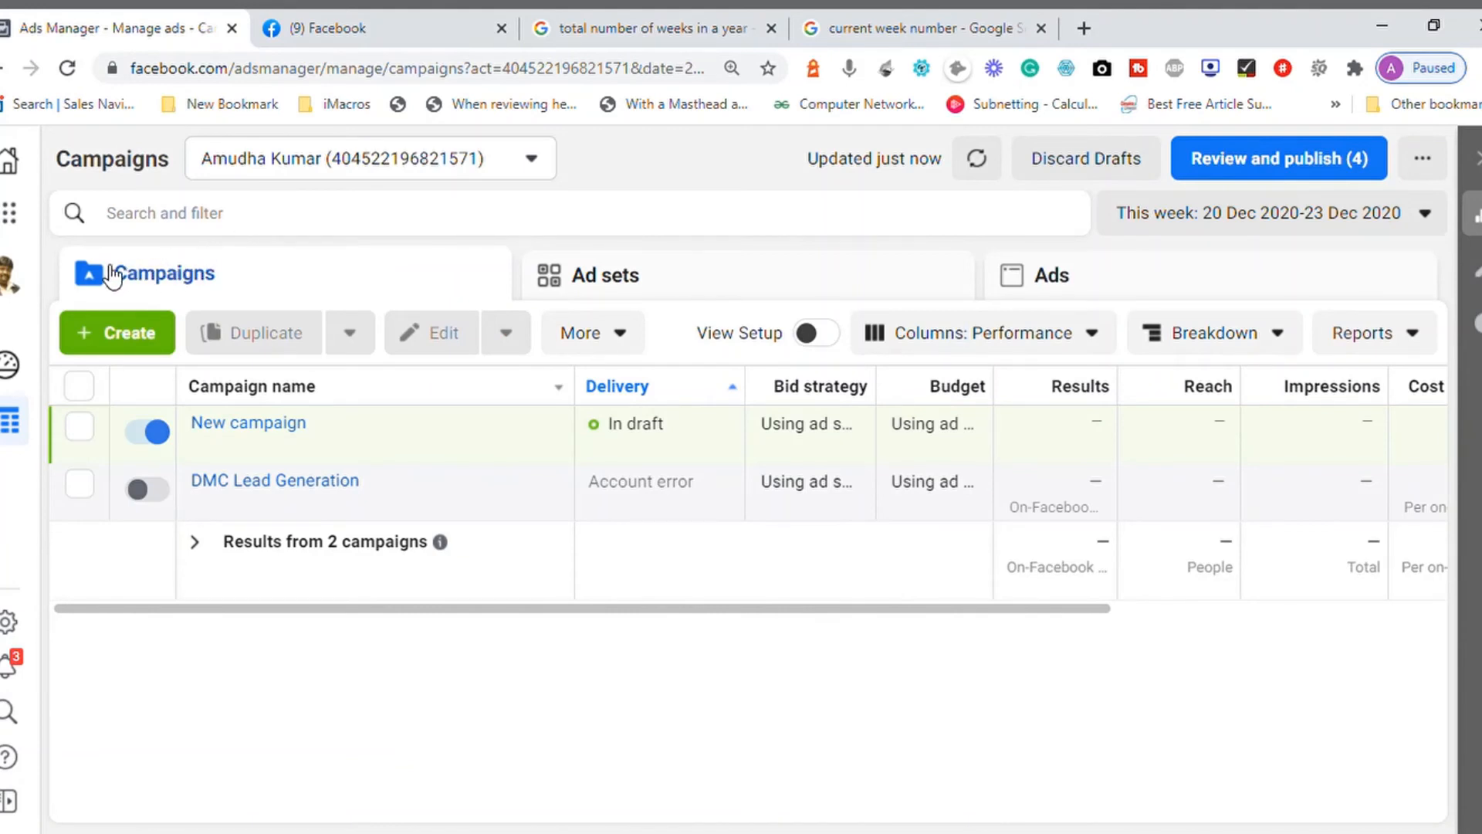
Step: View the account's ad sets and ads lists, and return to the campaigns list
left_click(607, 282)
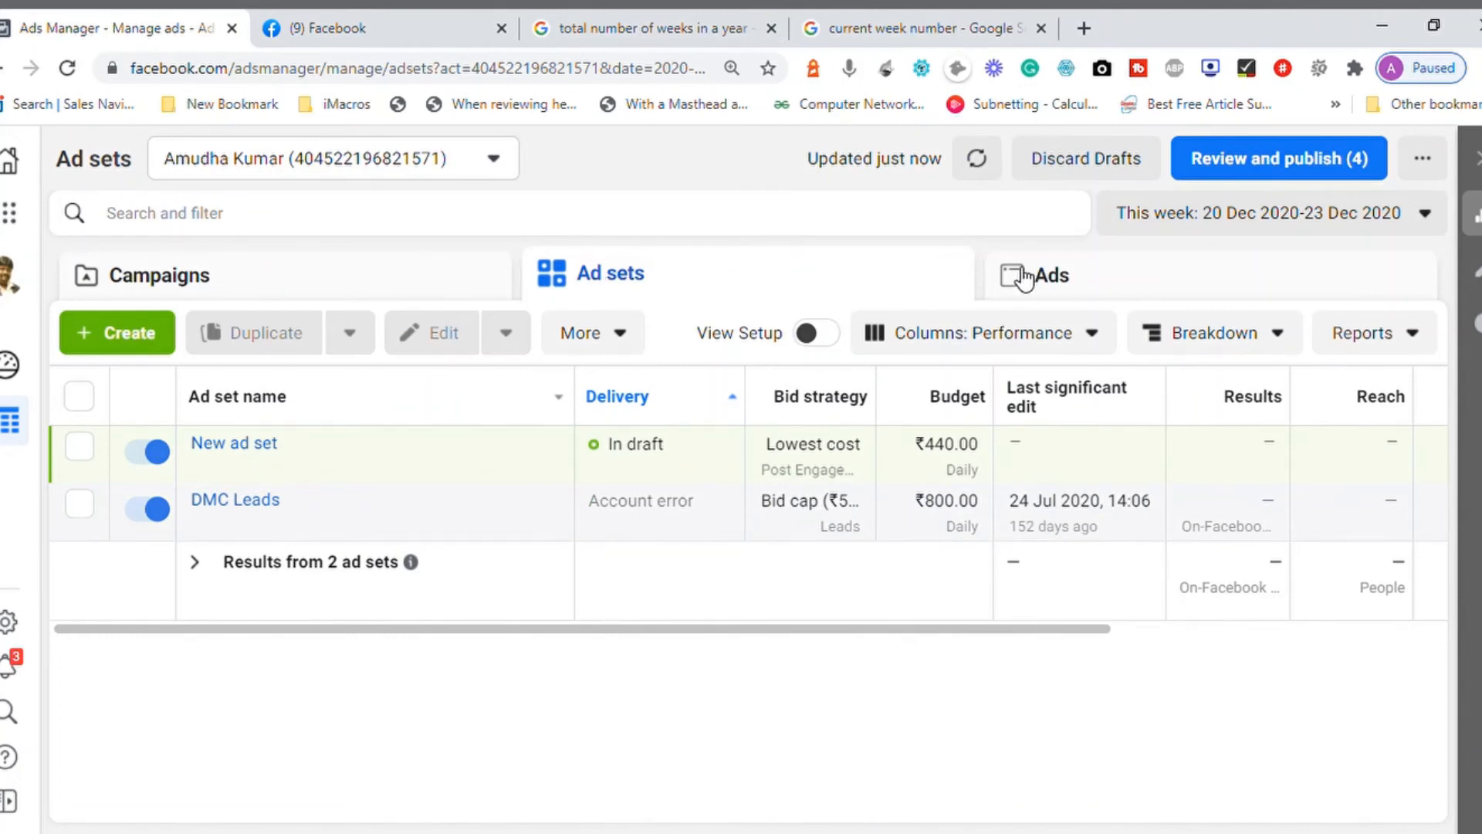
left_click(1065, 281)
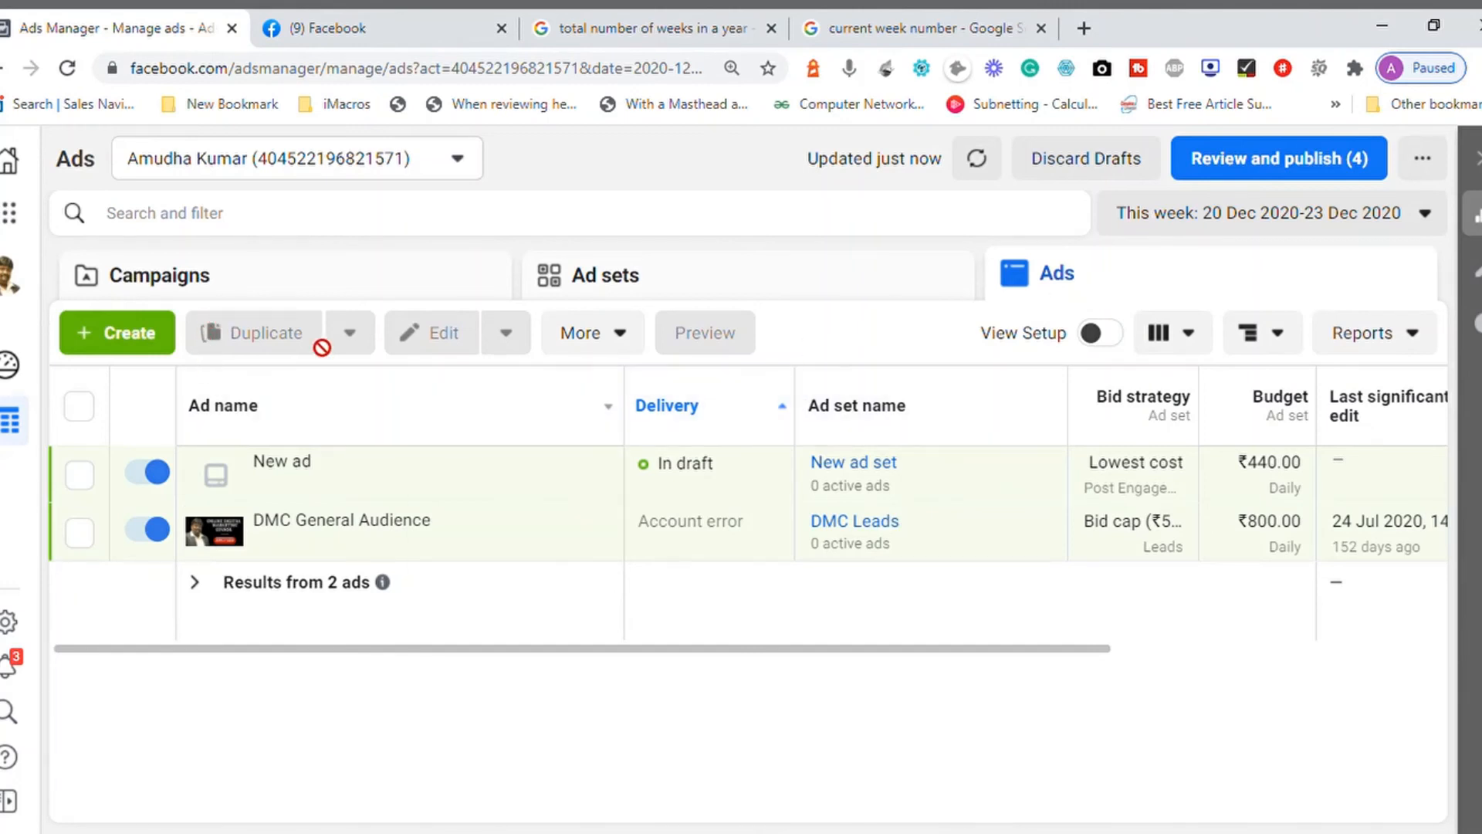
left_click(329, 291)
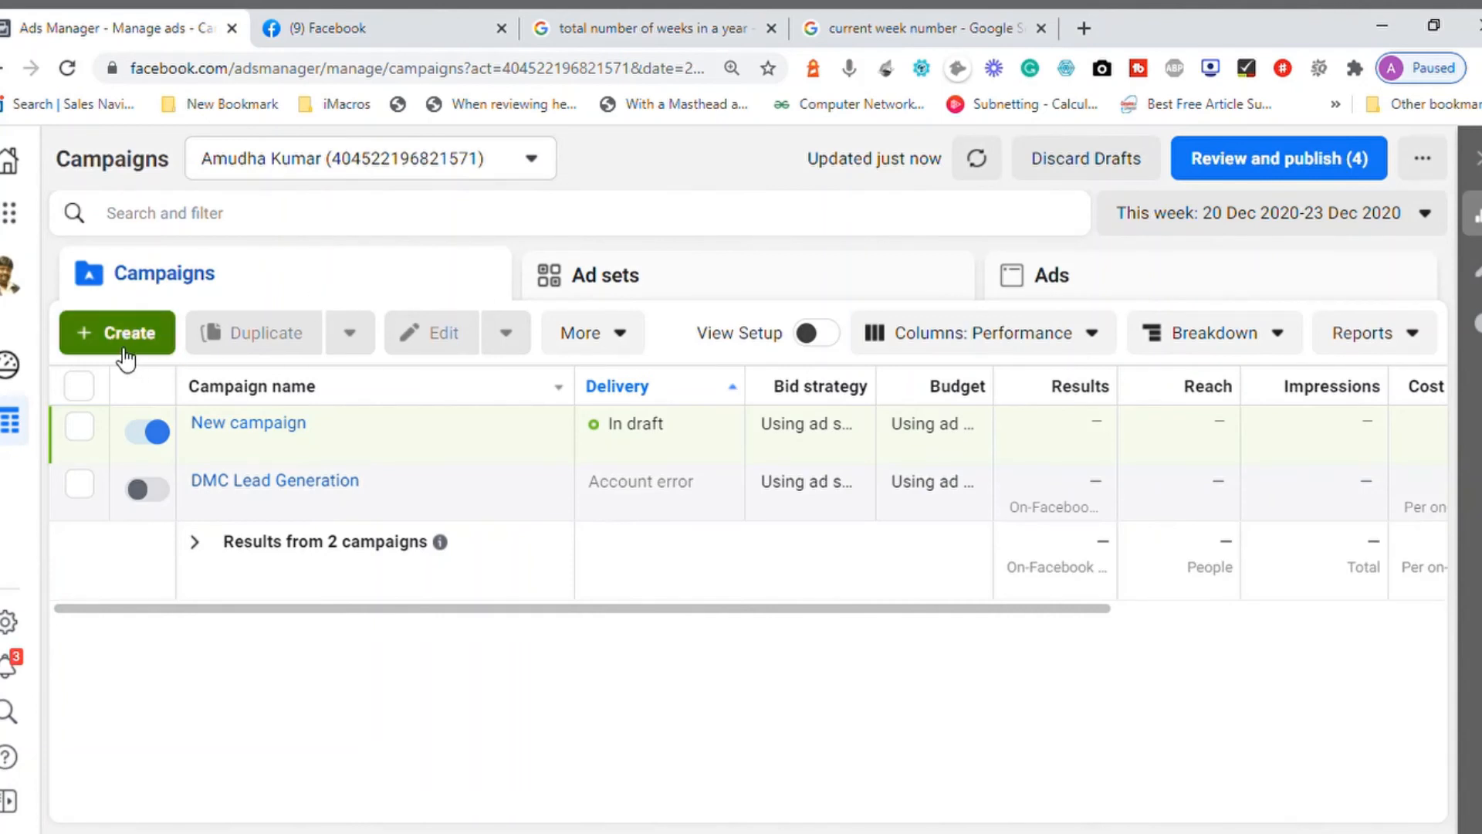
Step: View the duplicate and clipboard options for New campaign without using them, and clear its selection
left_click(81, 427)
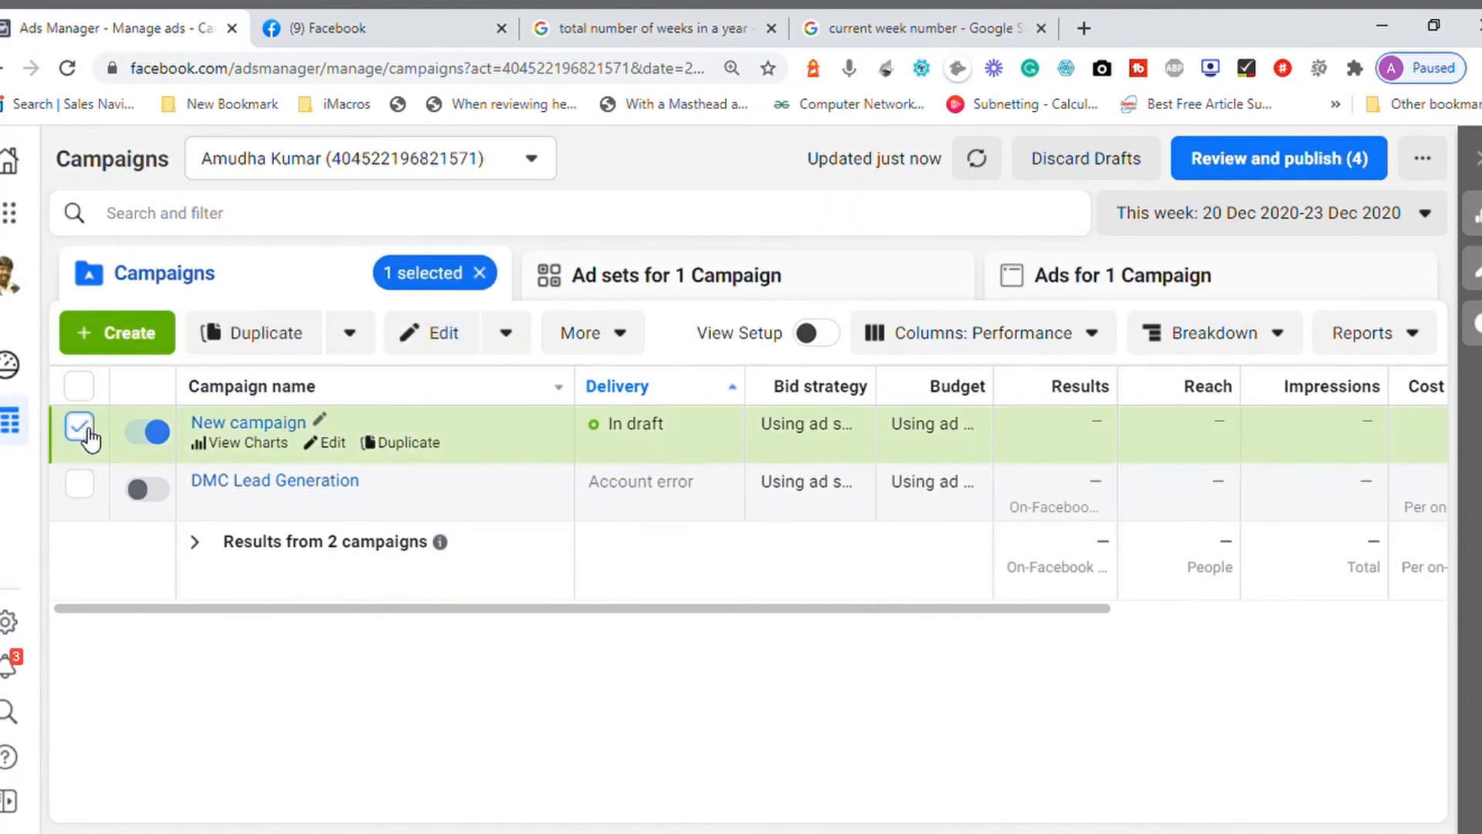
left_click(357, 345)
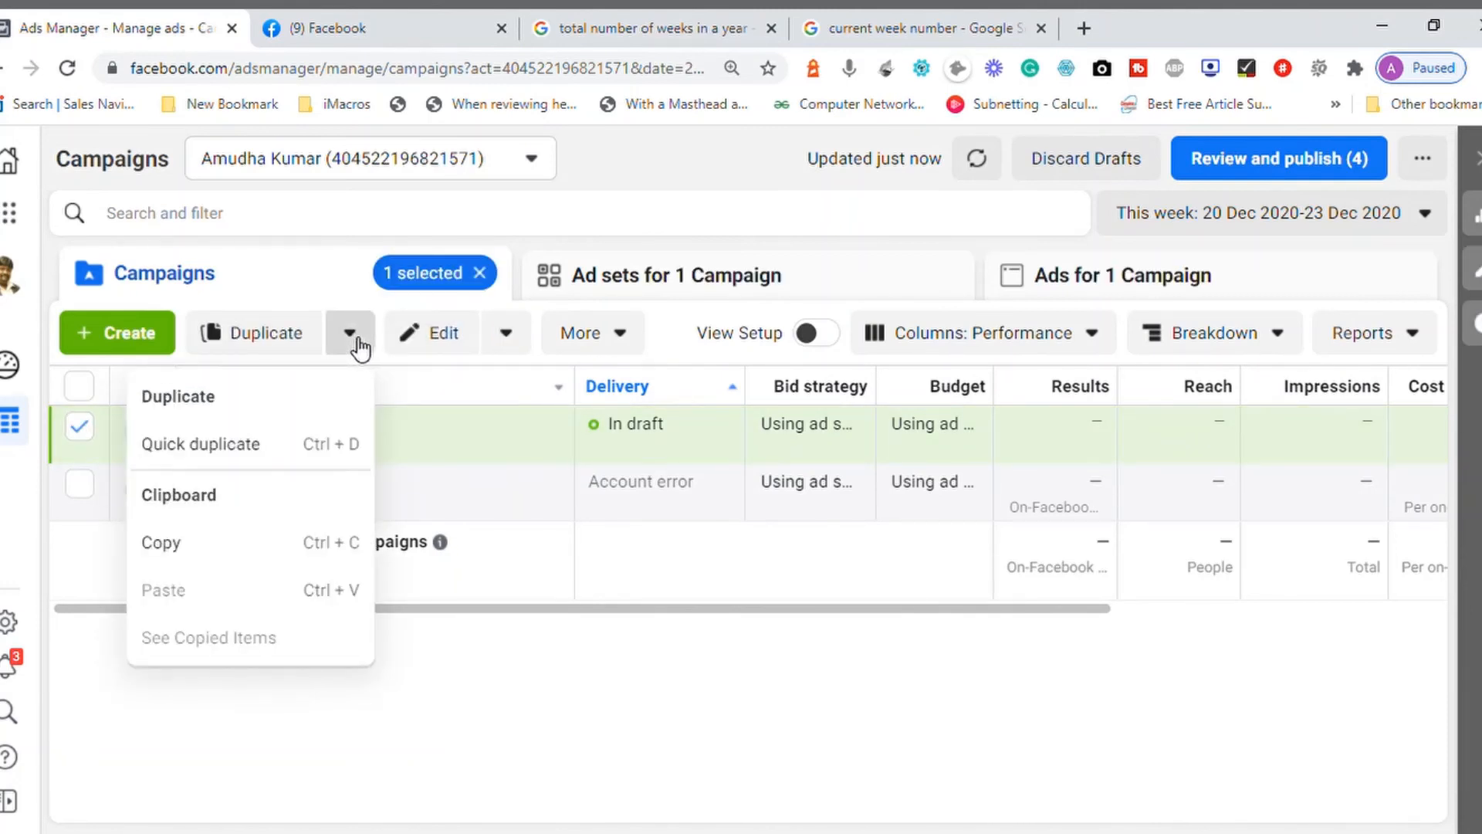
left_click(496, 804)
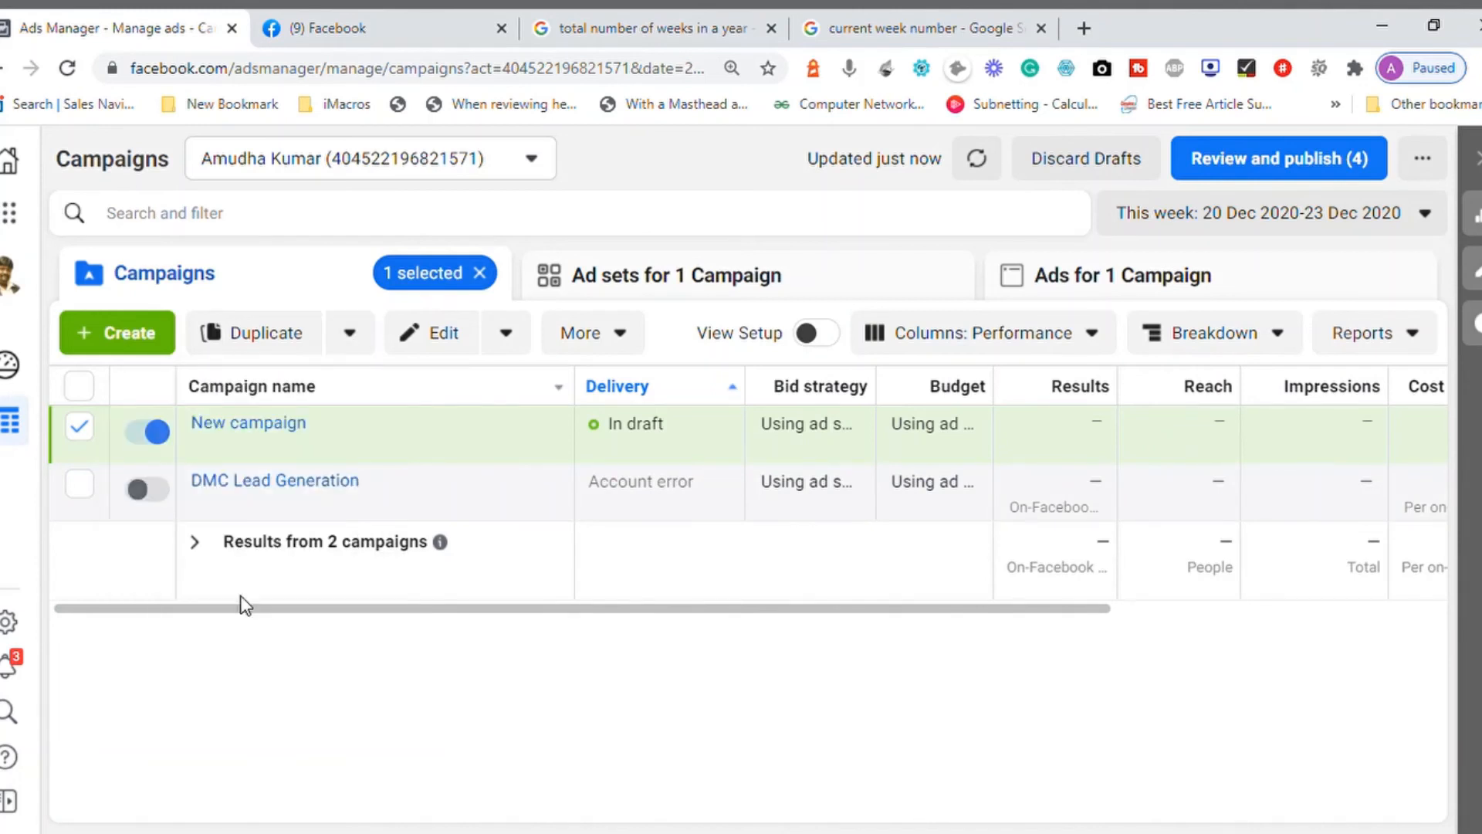
left_click(79, 427)
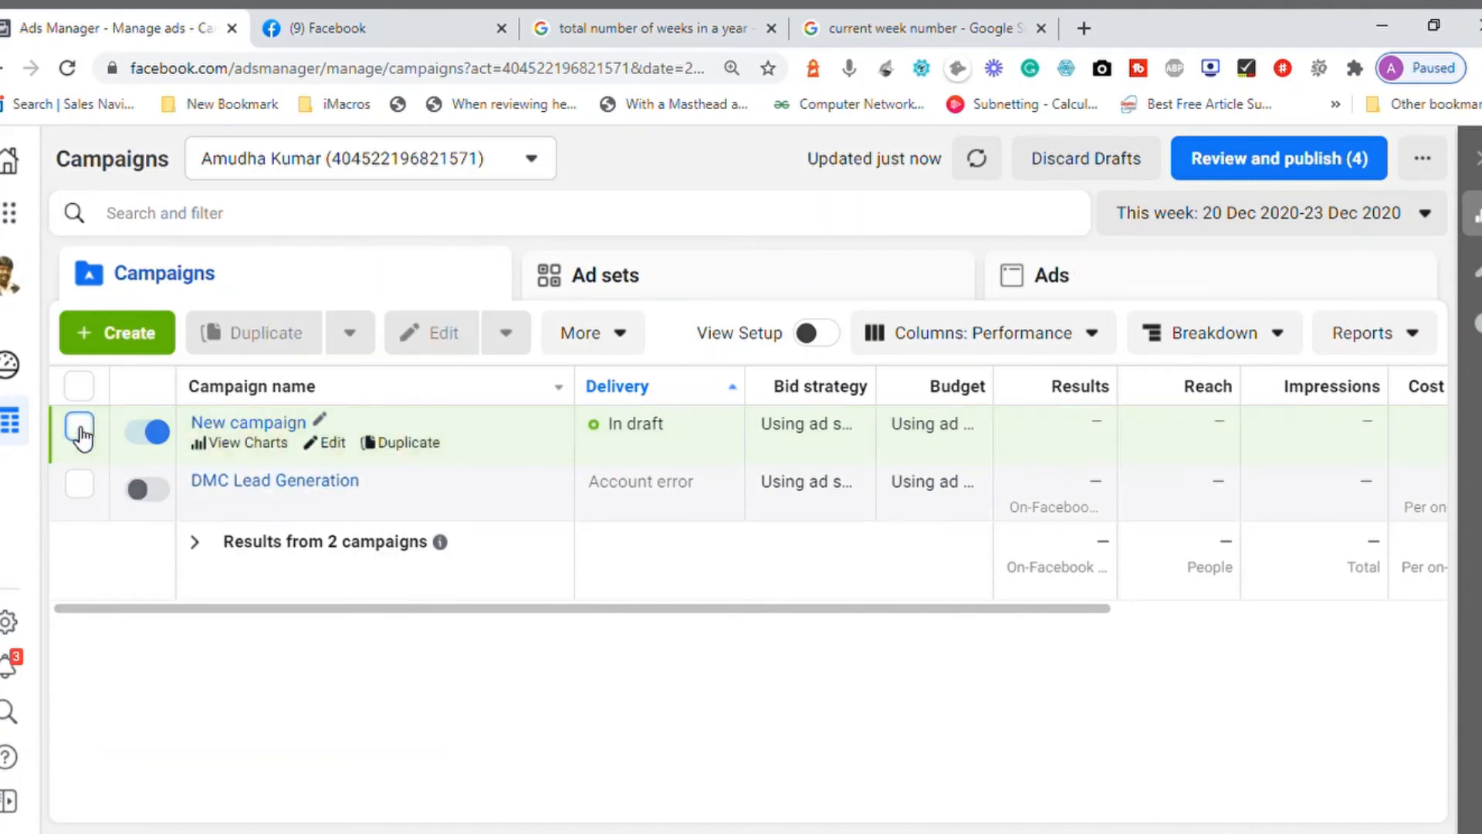
left_click(80, 427)
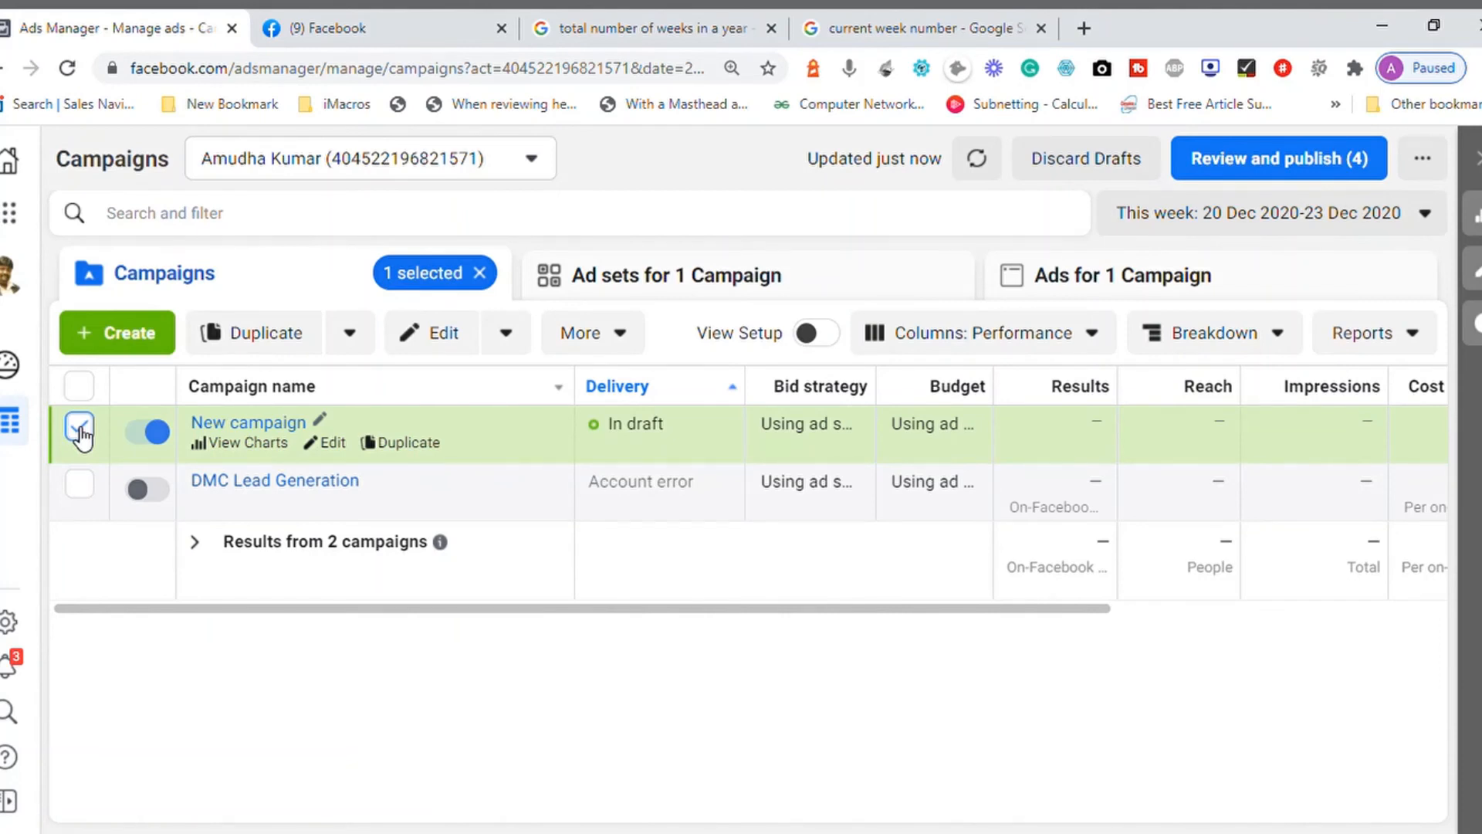
left_click(80, 426)
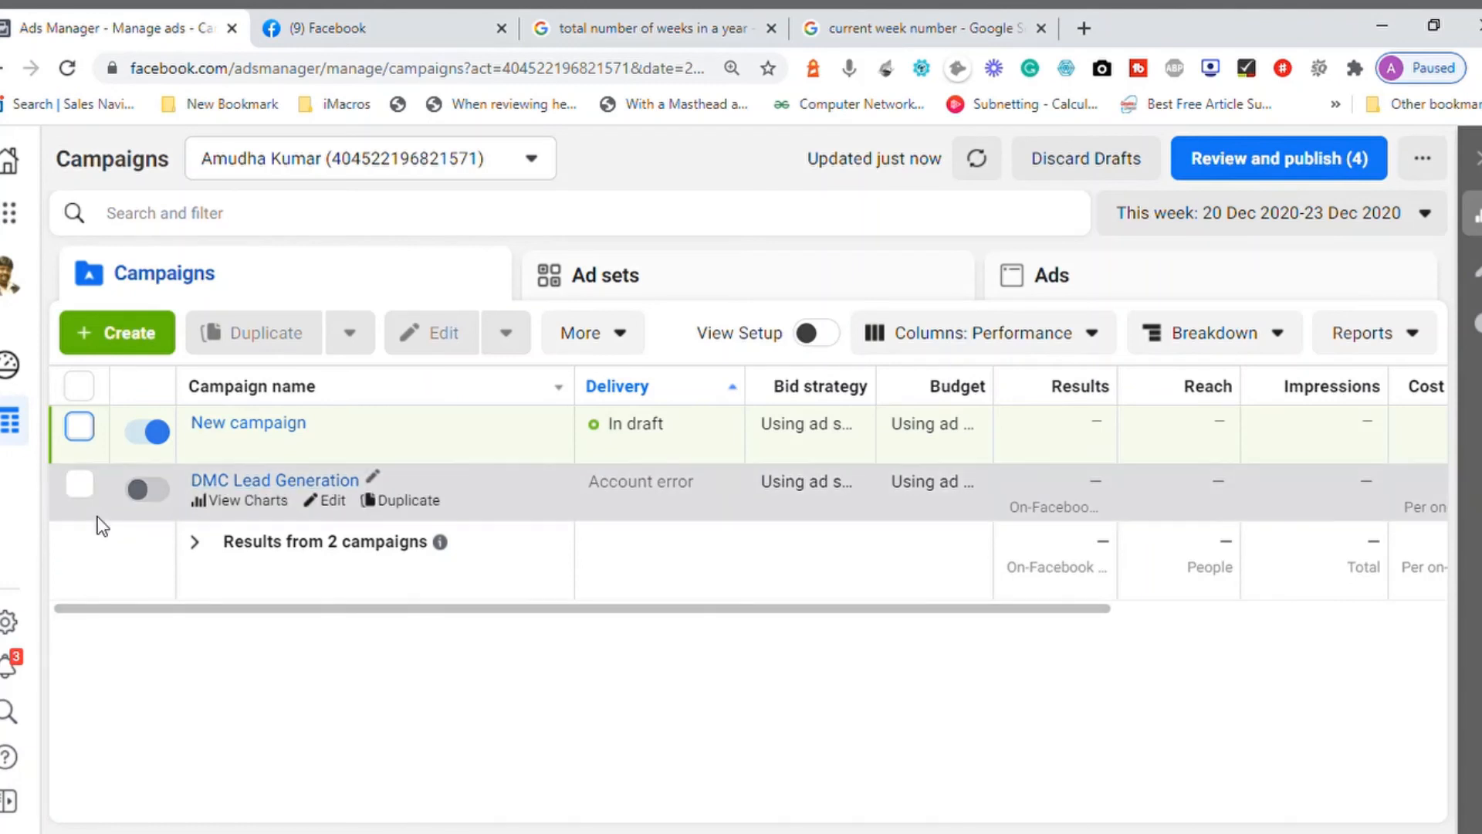
Step: Select New campaign, view only its ad sets and ads, and return to the campaigns list
left_click(80, 428)
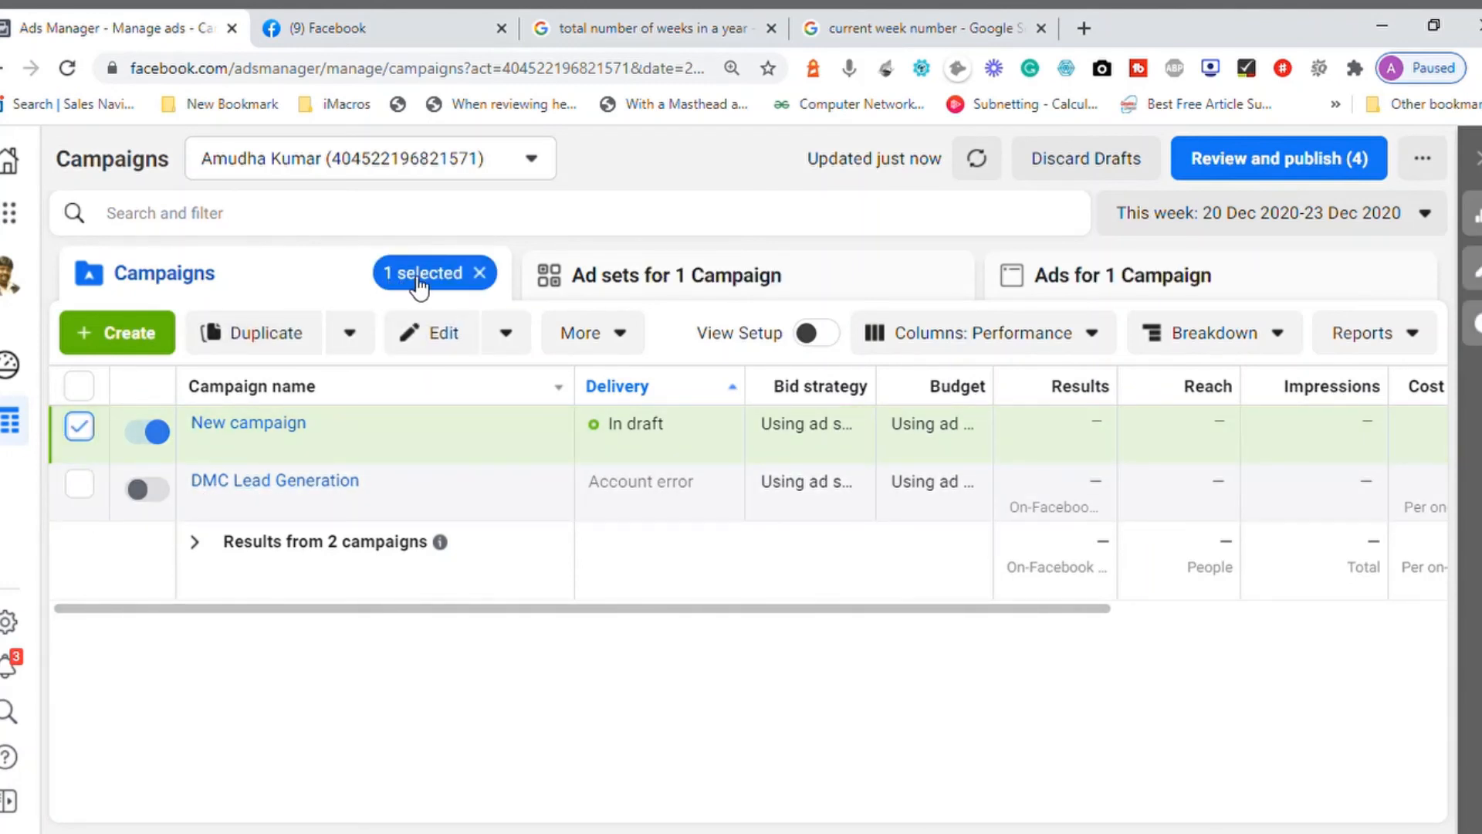
left_click(622, 292)
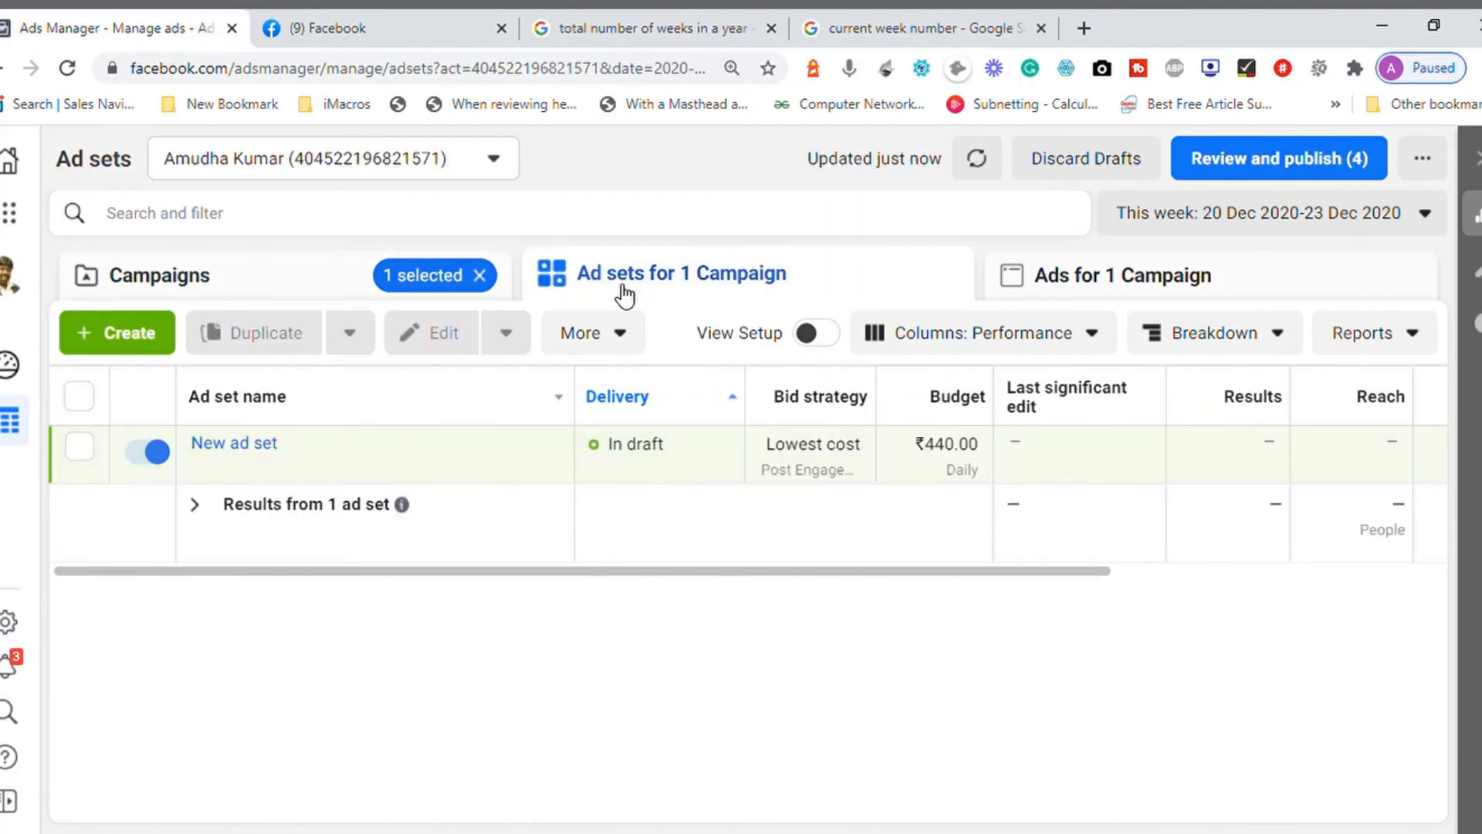
mouse_move(280, 458)
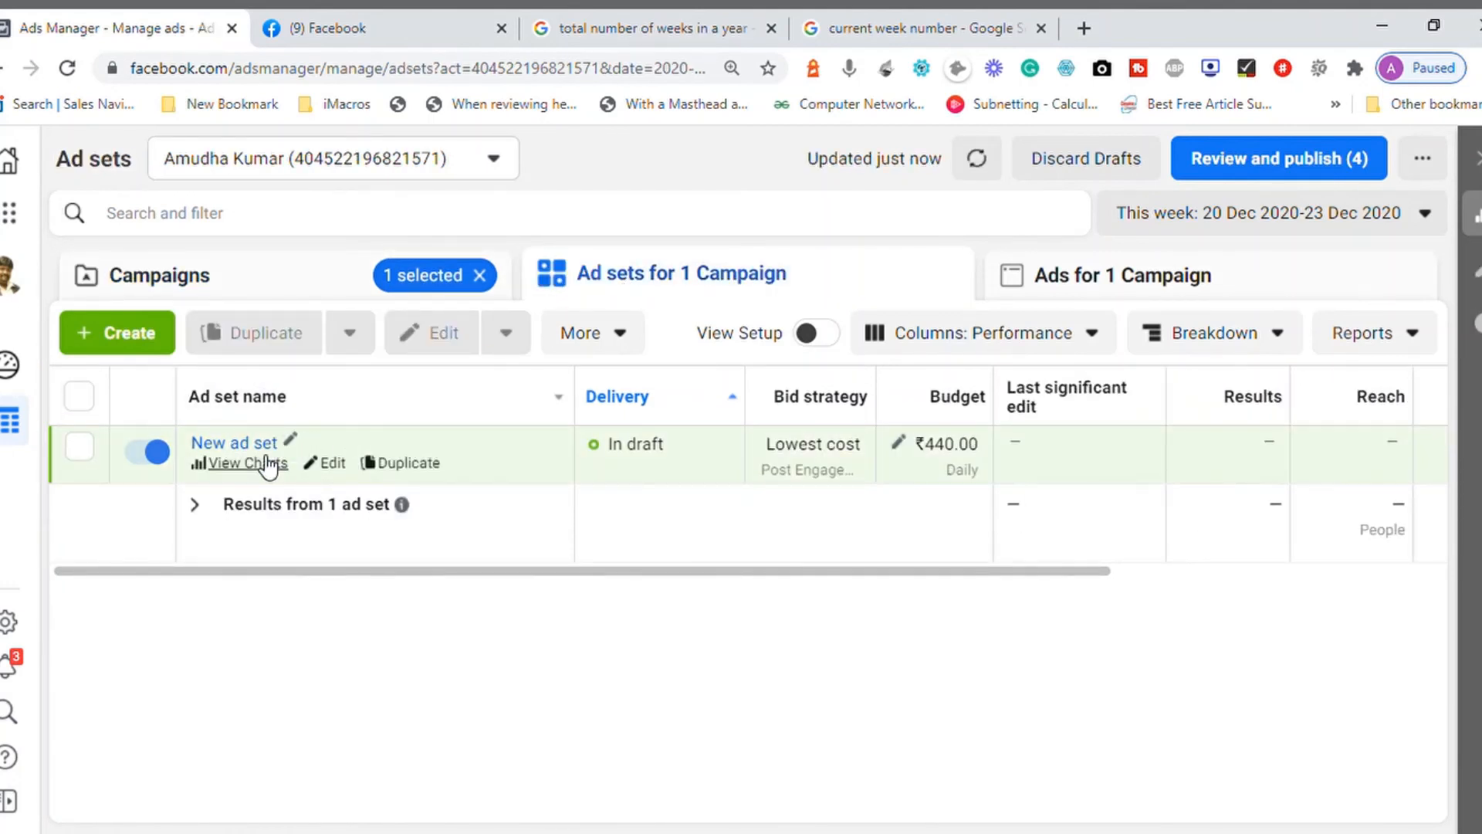
left_click(1092, 284)
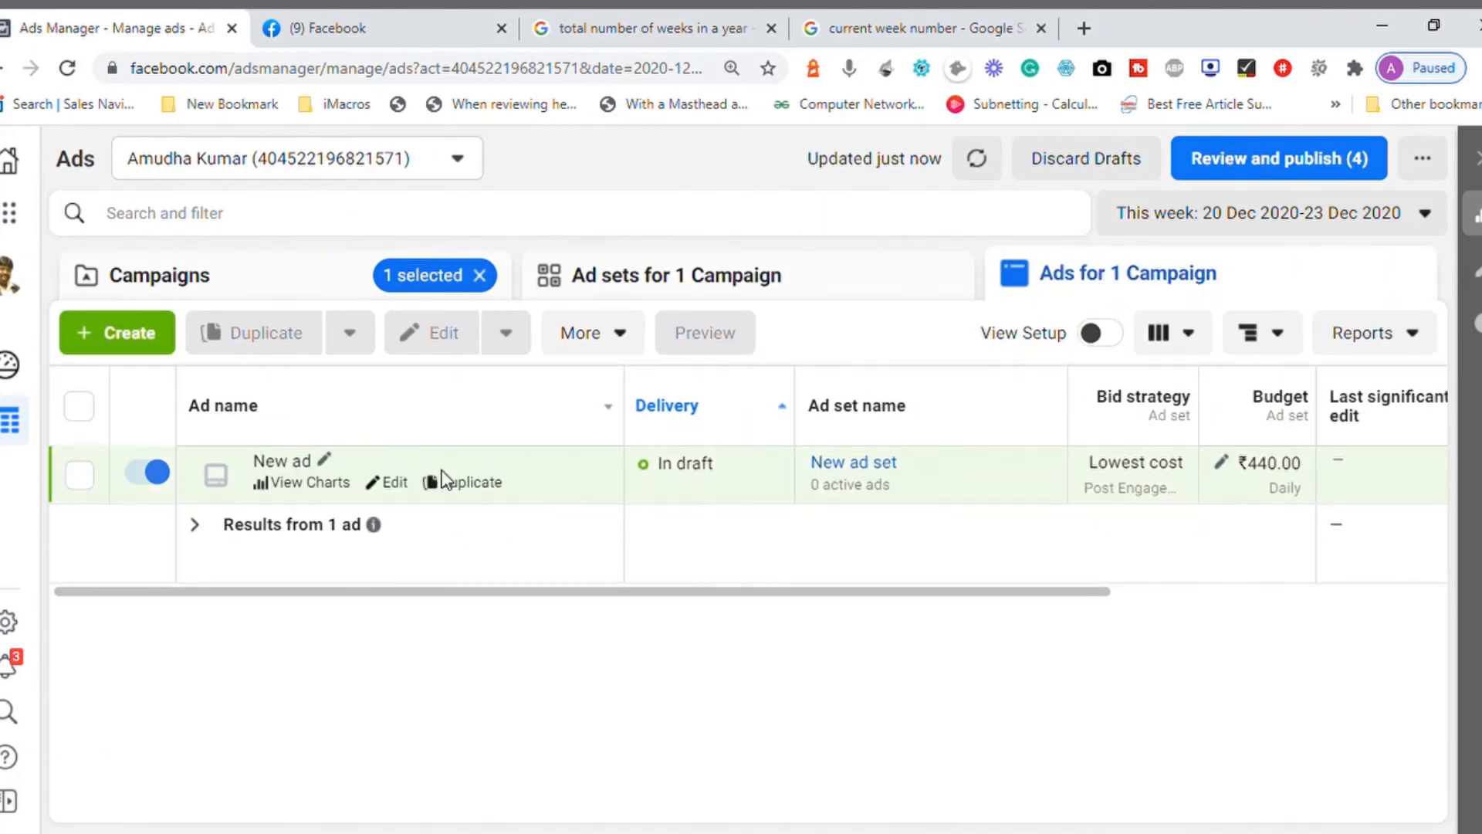
left_click(229, 287)
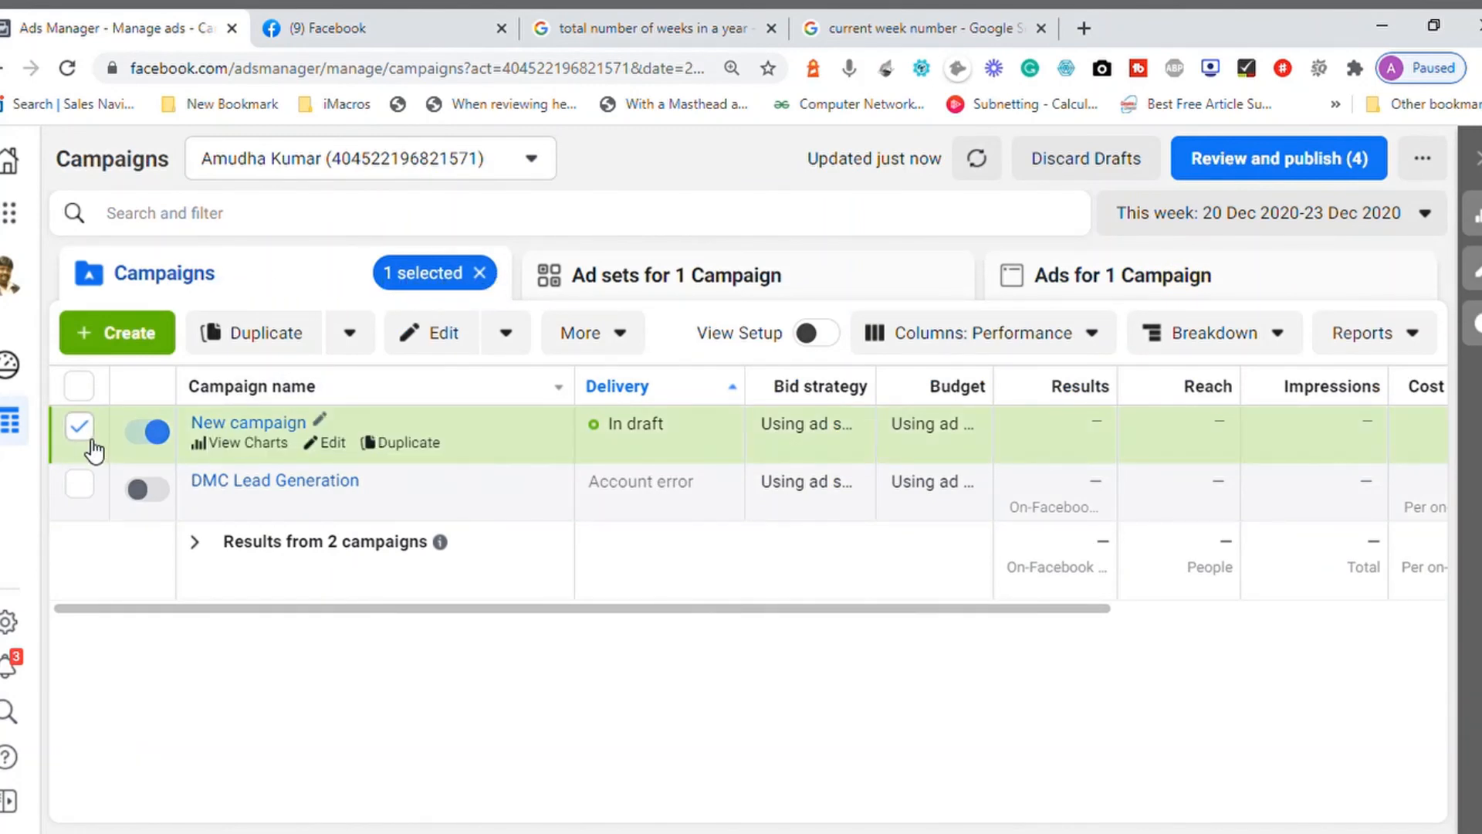
Step: Select both campaigns individually and with the select-all option, and clear the whole selection
left_click(80, 486)
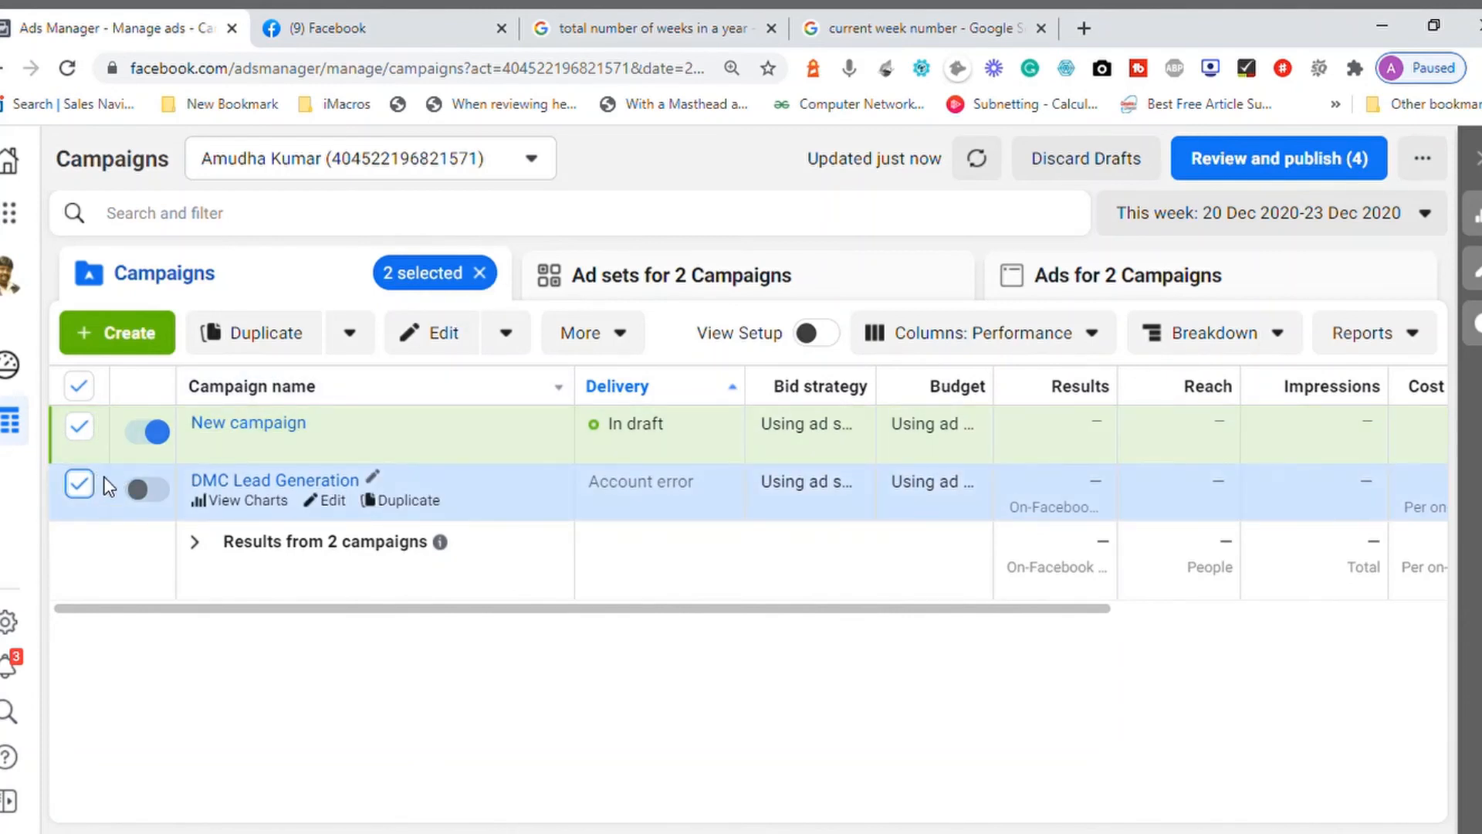
left_click(79, 386)
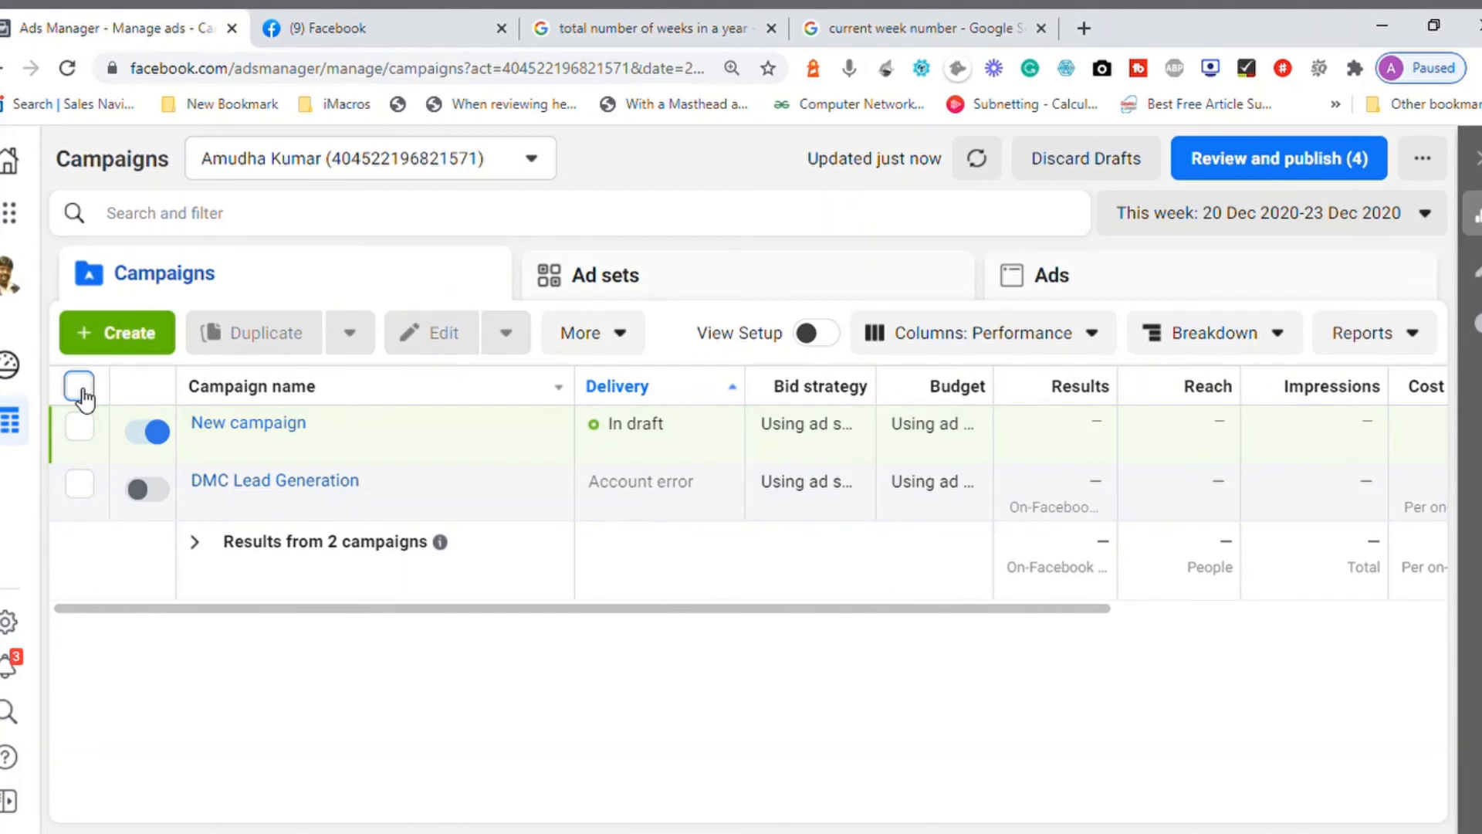
left_click(80, 386)
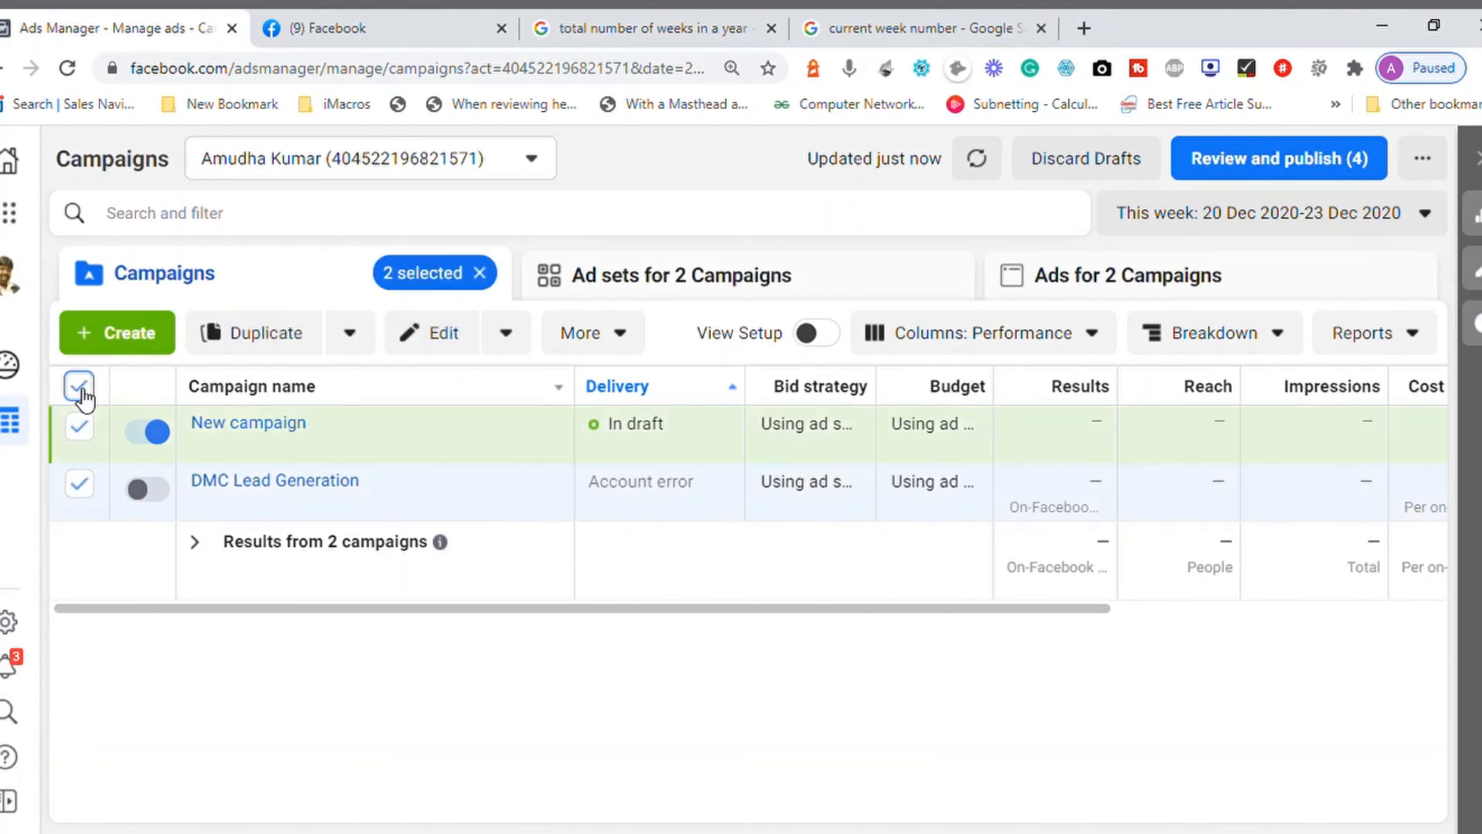
left_click(480, 273)
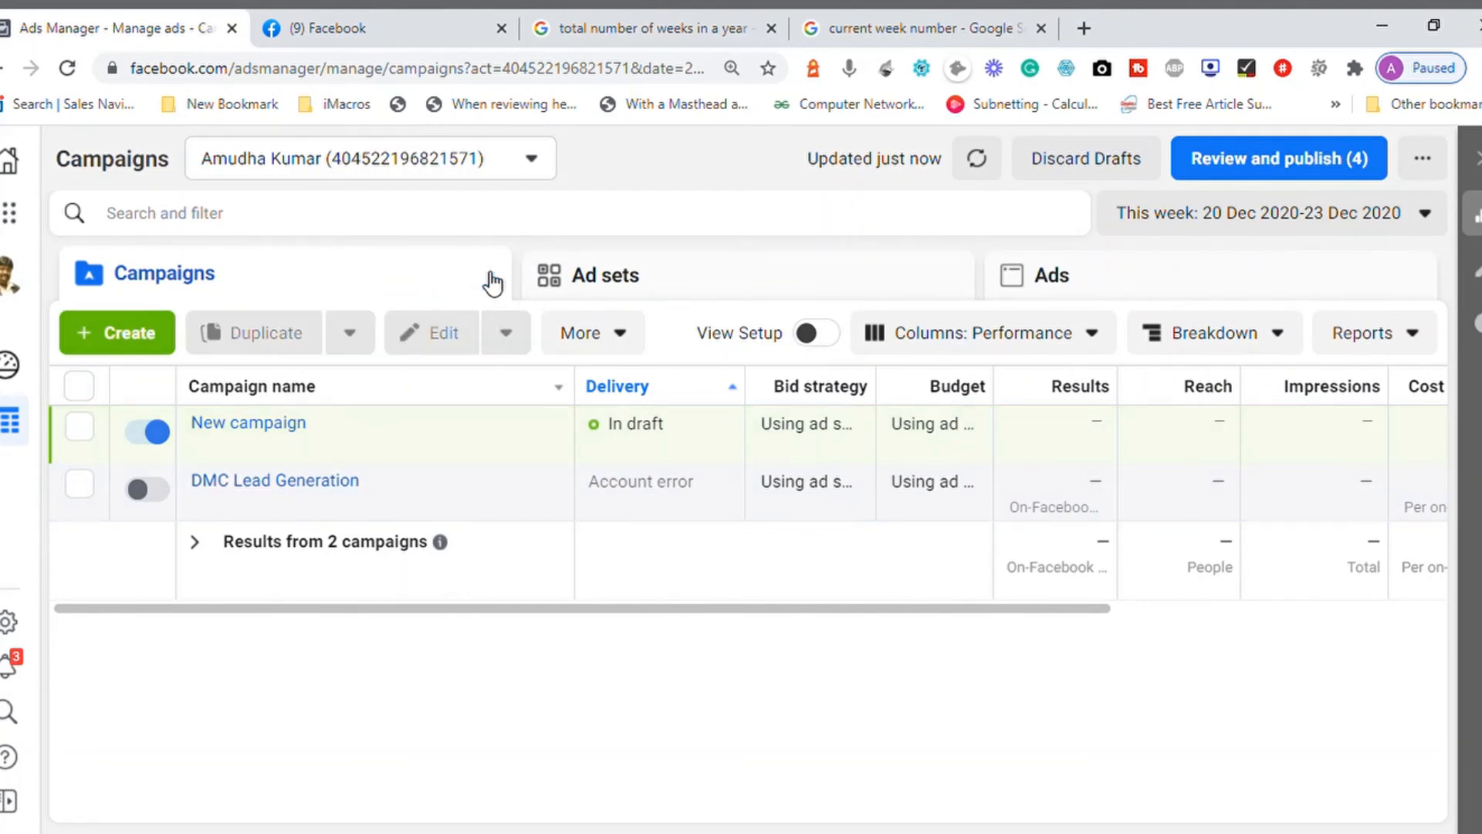
Step: Select New campaign, view its additional actions and its ad sets, and return to the campaigns list
left_click(79, 426)
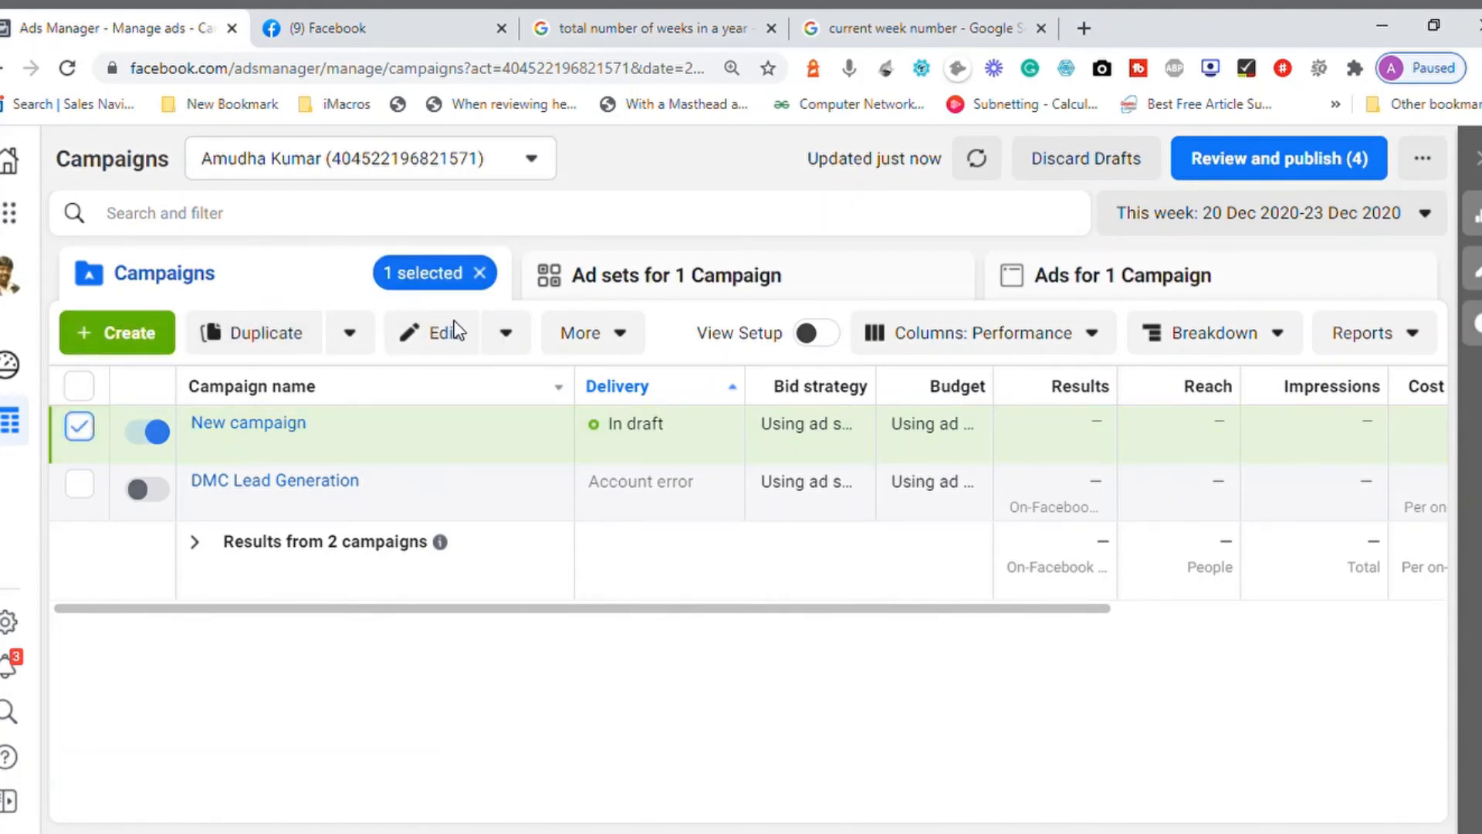
left_click(629, 347)
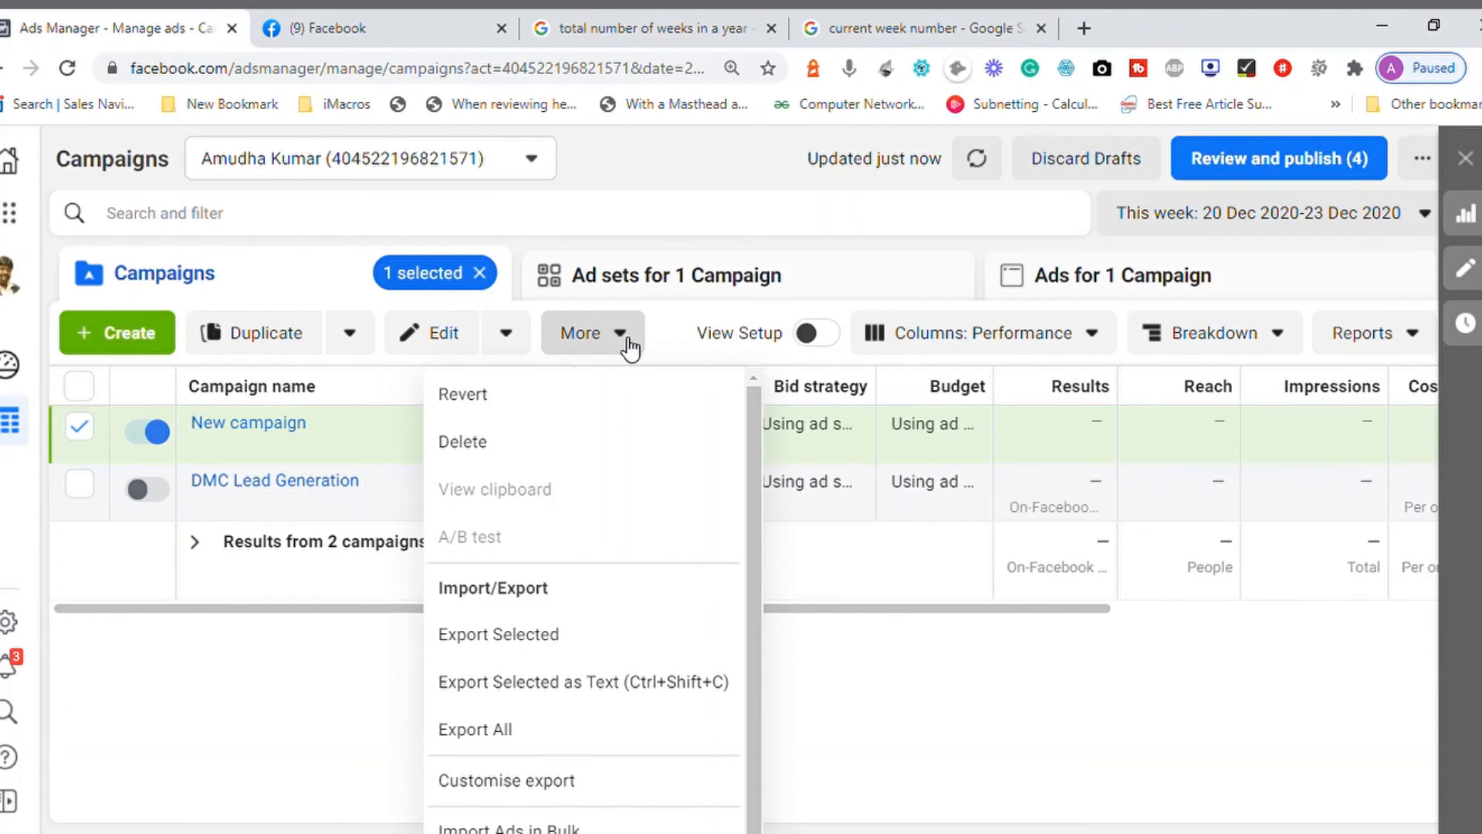
left_click(853, 291)
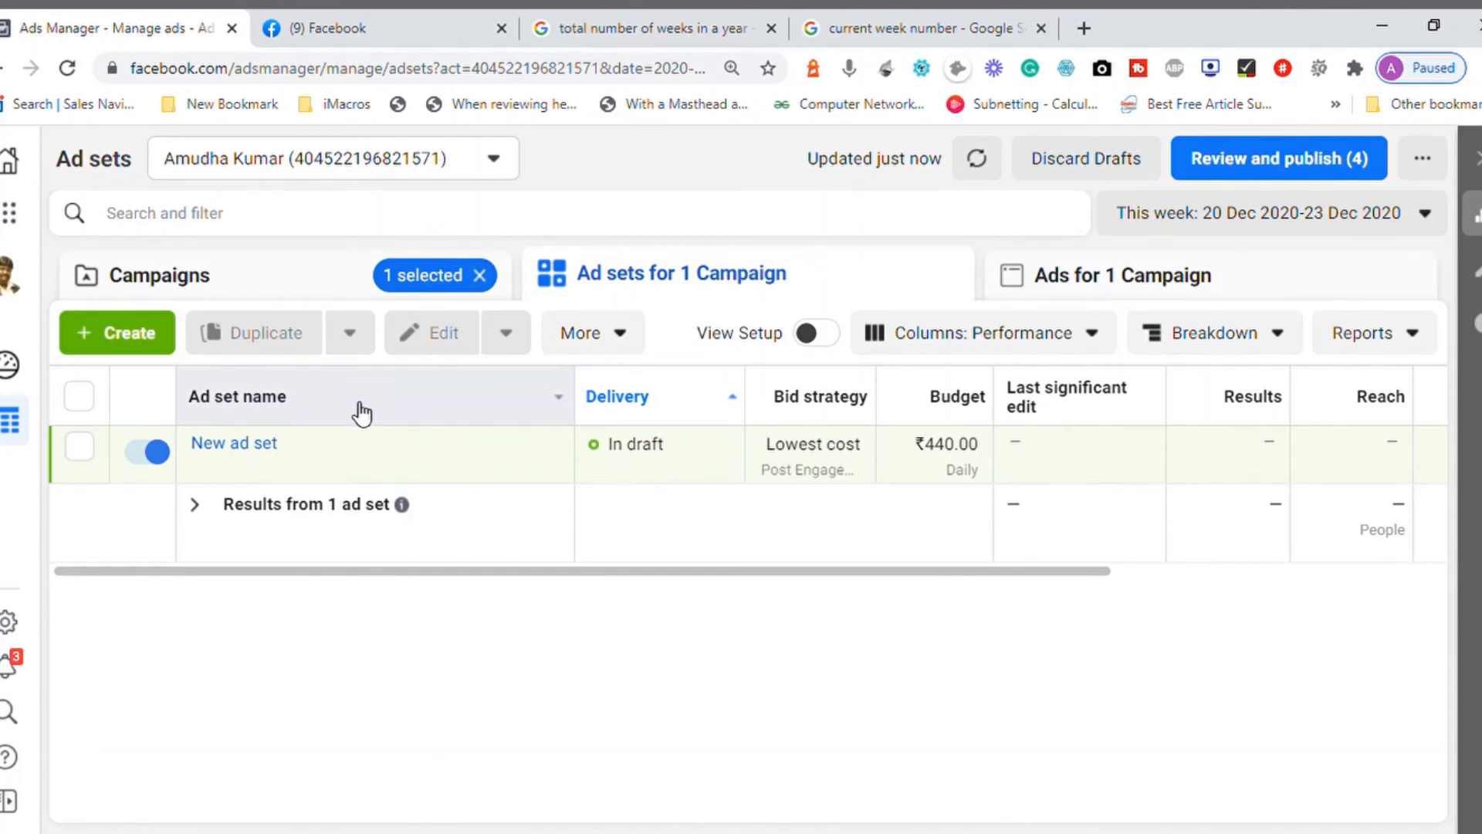
left_click(245, 290)
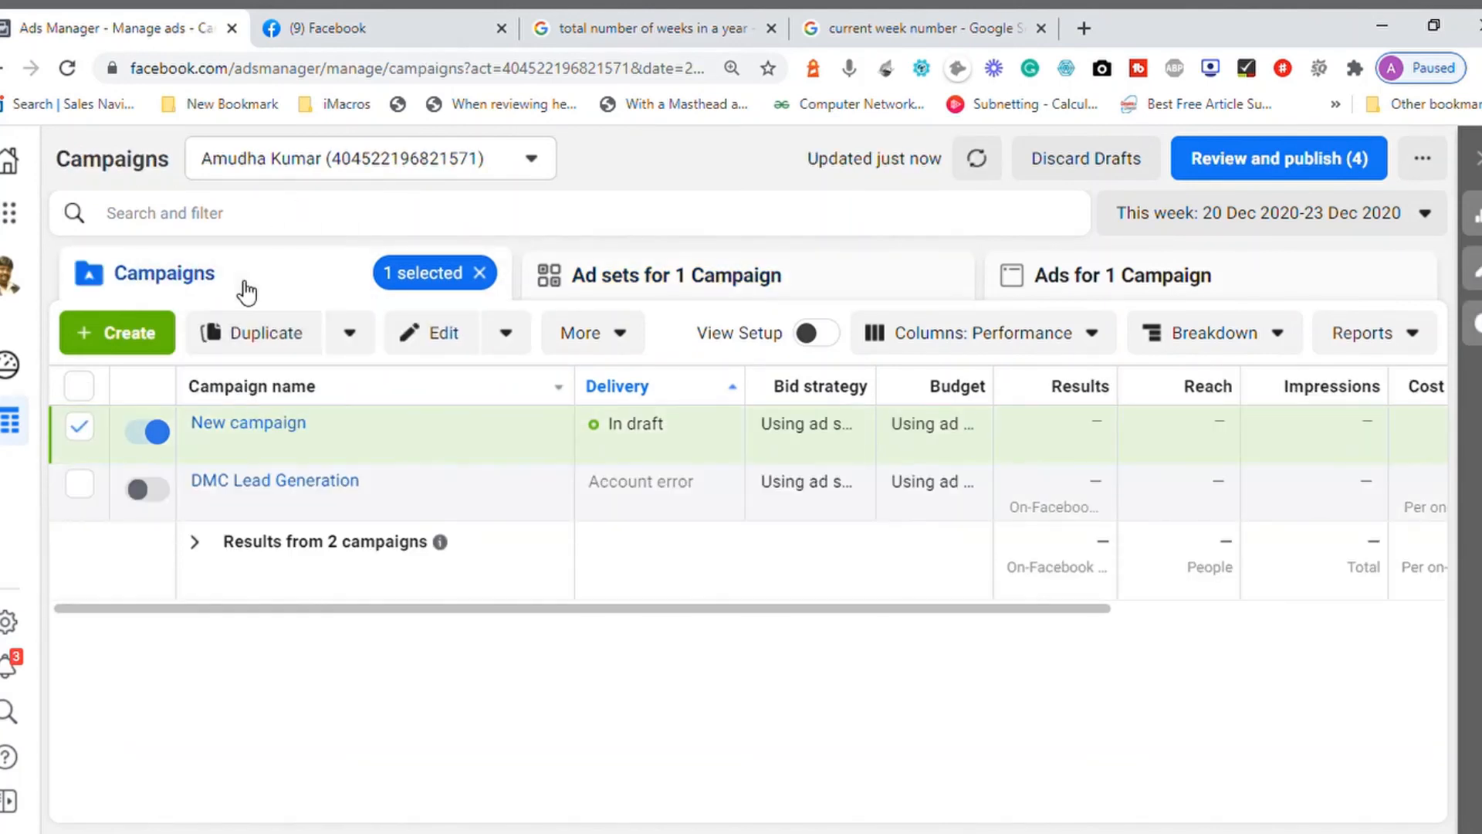
Step: Open the name of New campaign for editing and cancel without renaming it
mouse_move(629, 403)
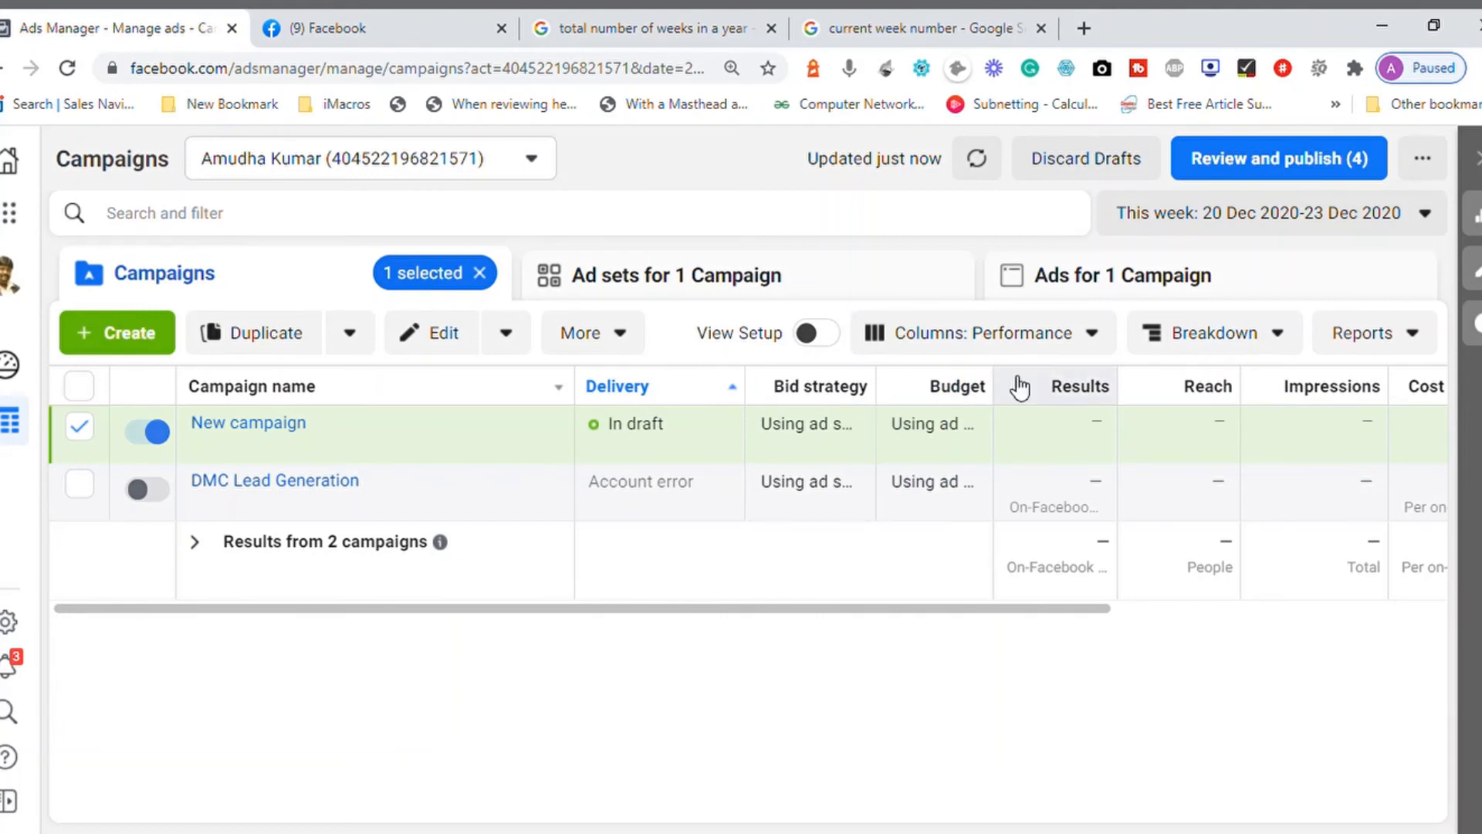
mouse_move(957, 399)
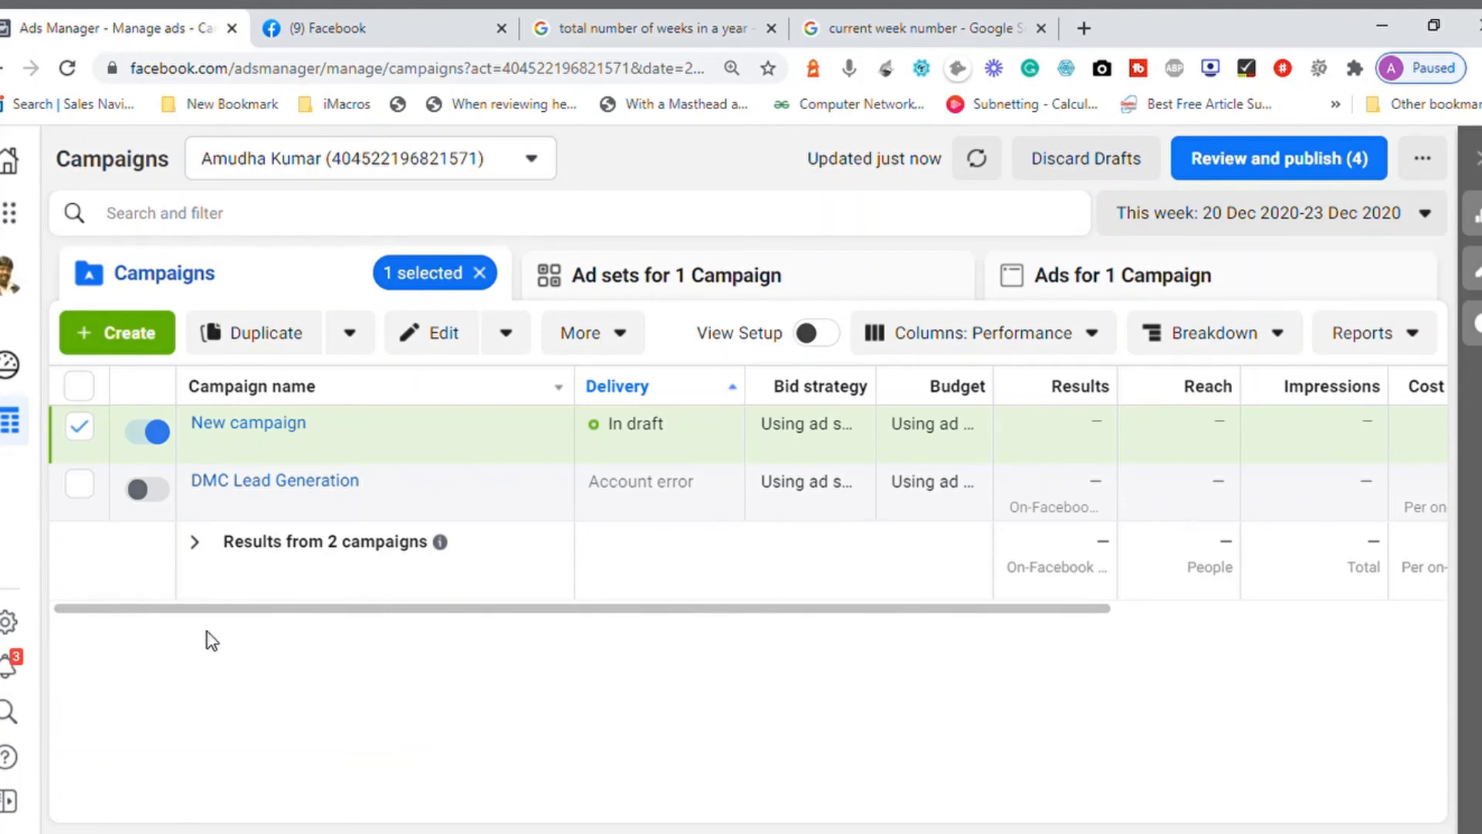
mouse_move(297, 436)
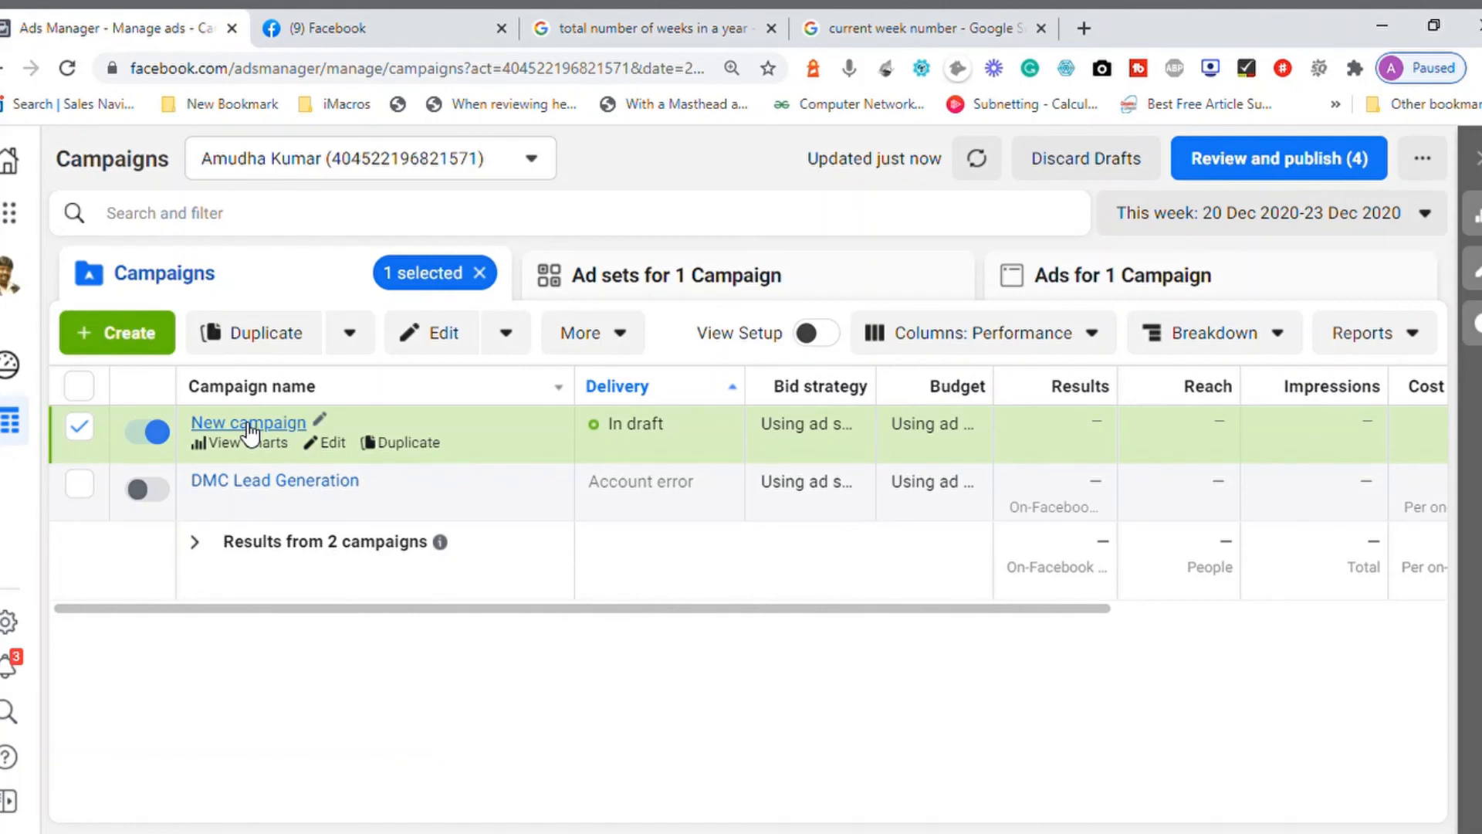
left_click(328, 421)
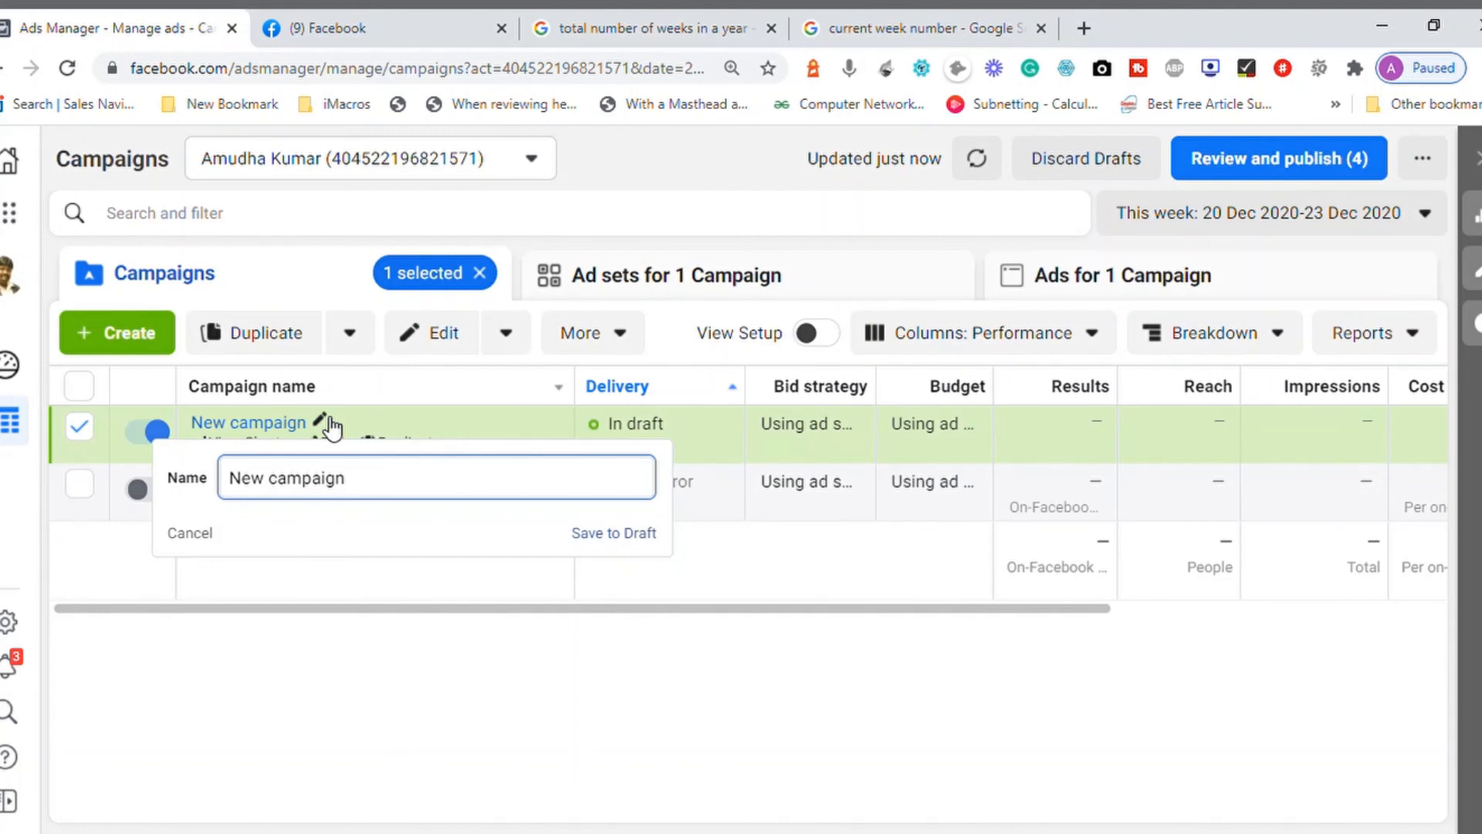
left_click(337, 568)
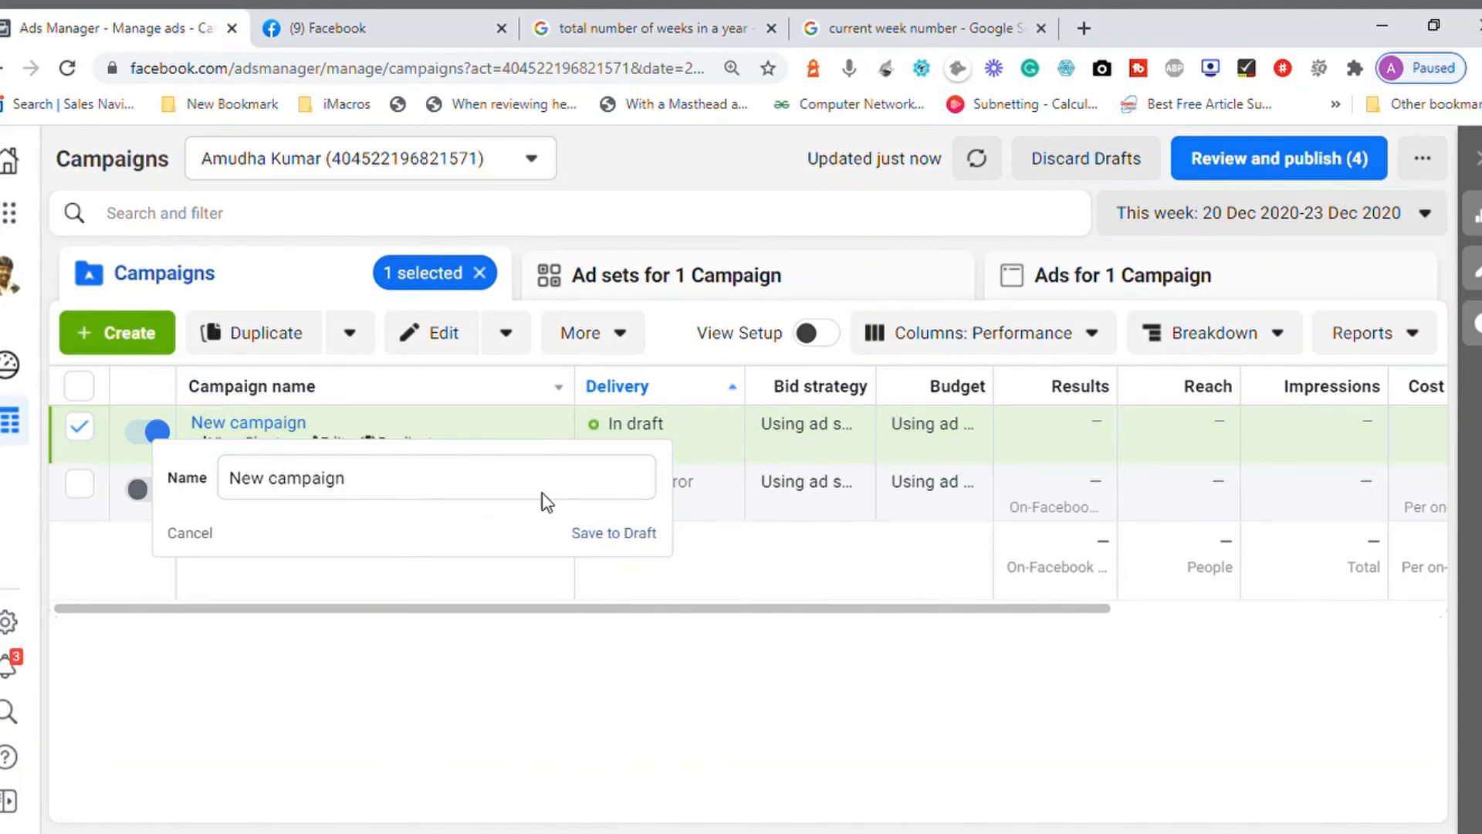
left_click(203, 534)
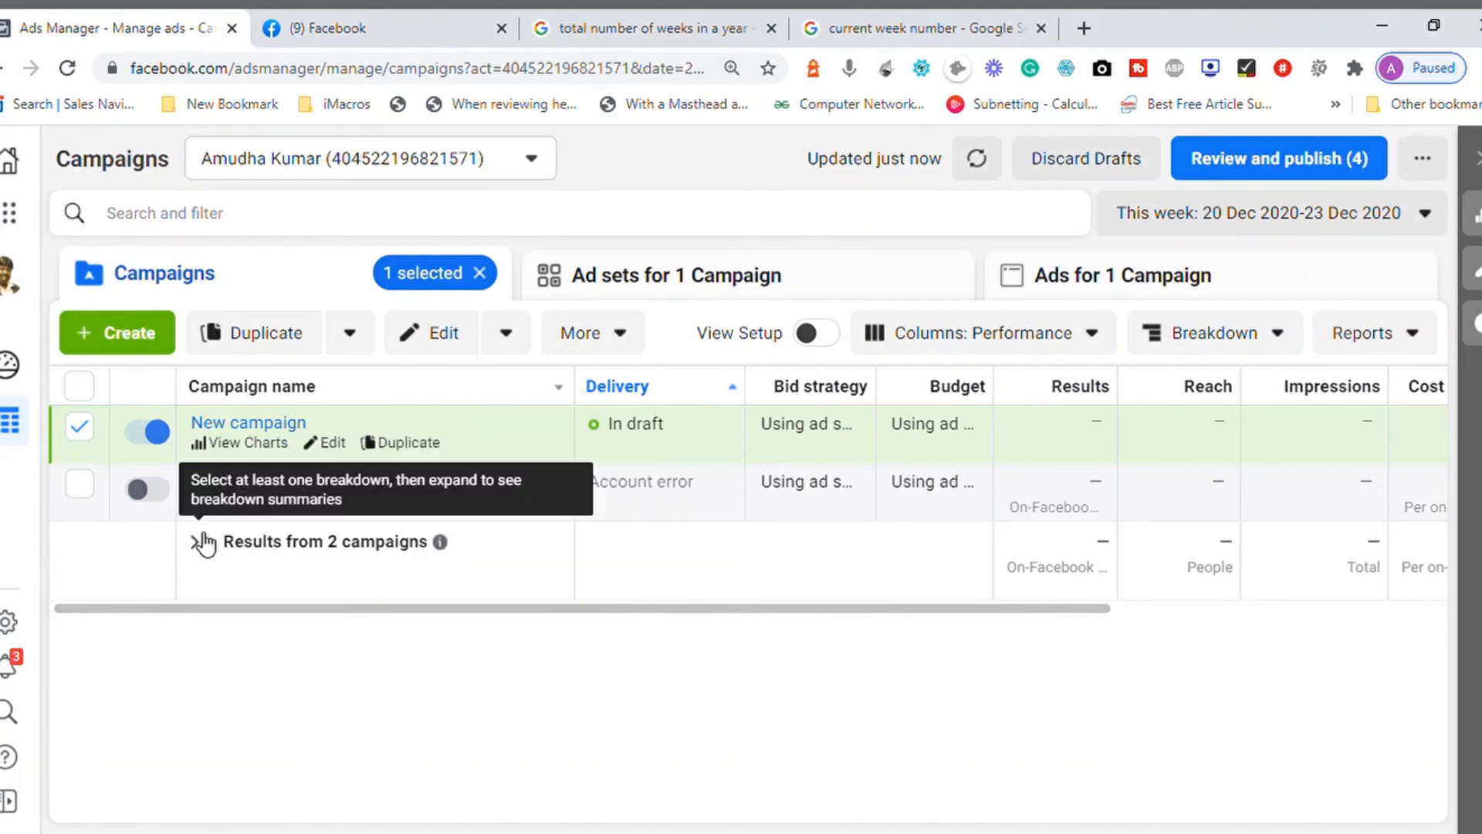
Step: Open New campaign to view its ad sets, view its ads, and return to the campaigns list
left_click(257, 423)
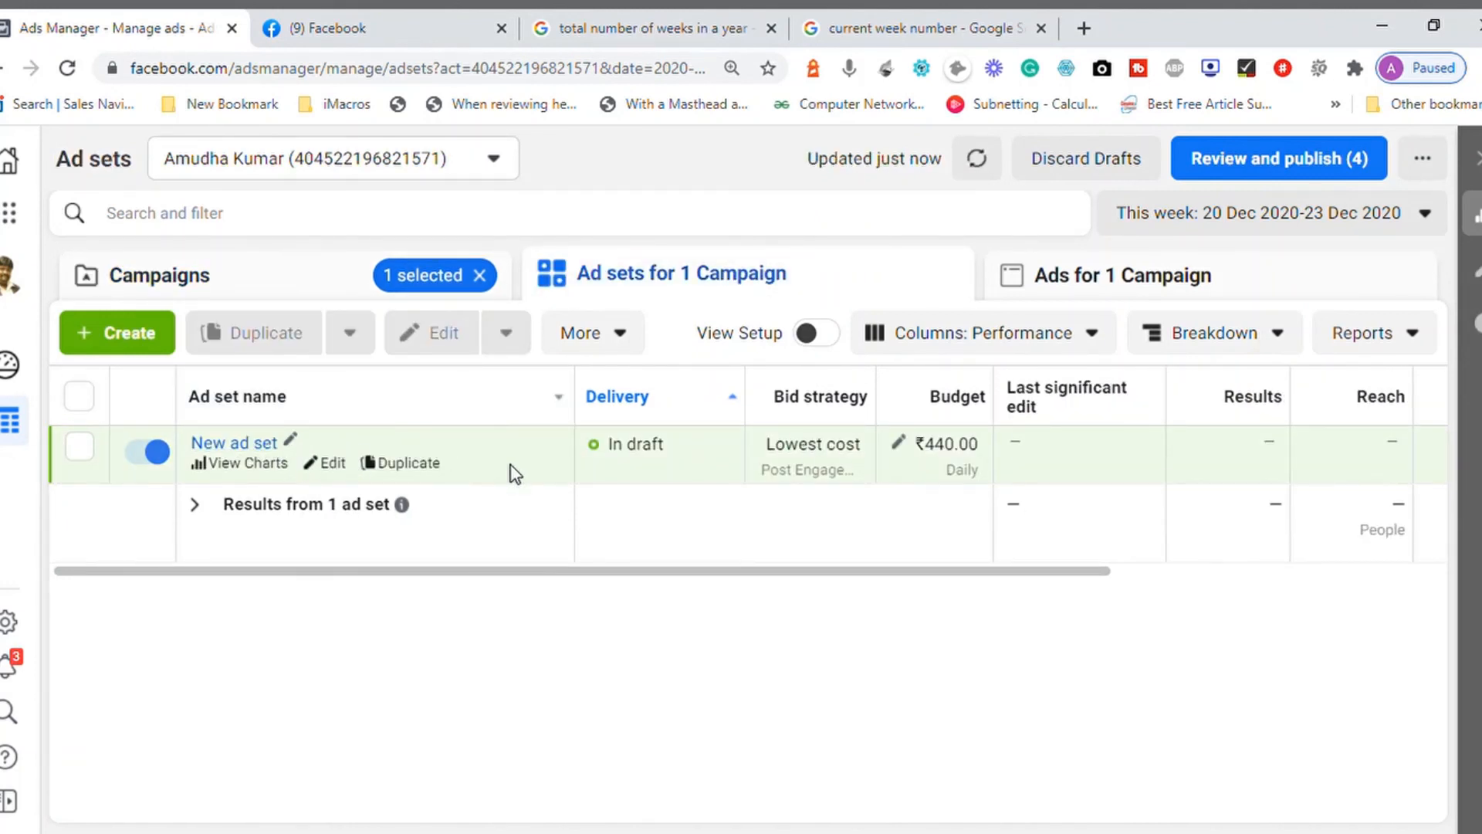
left_click(196, 290)
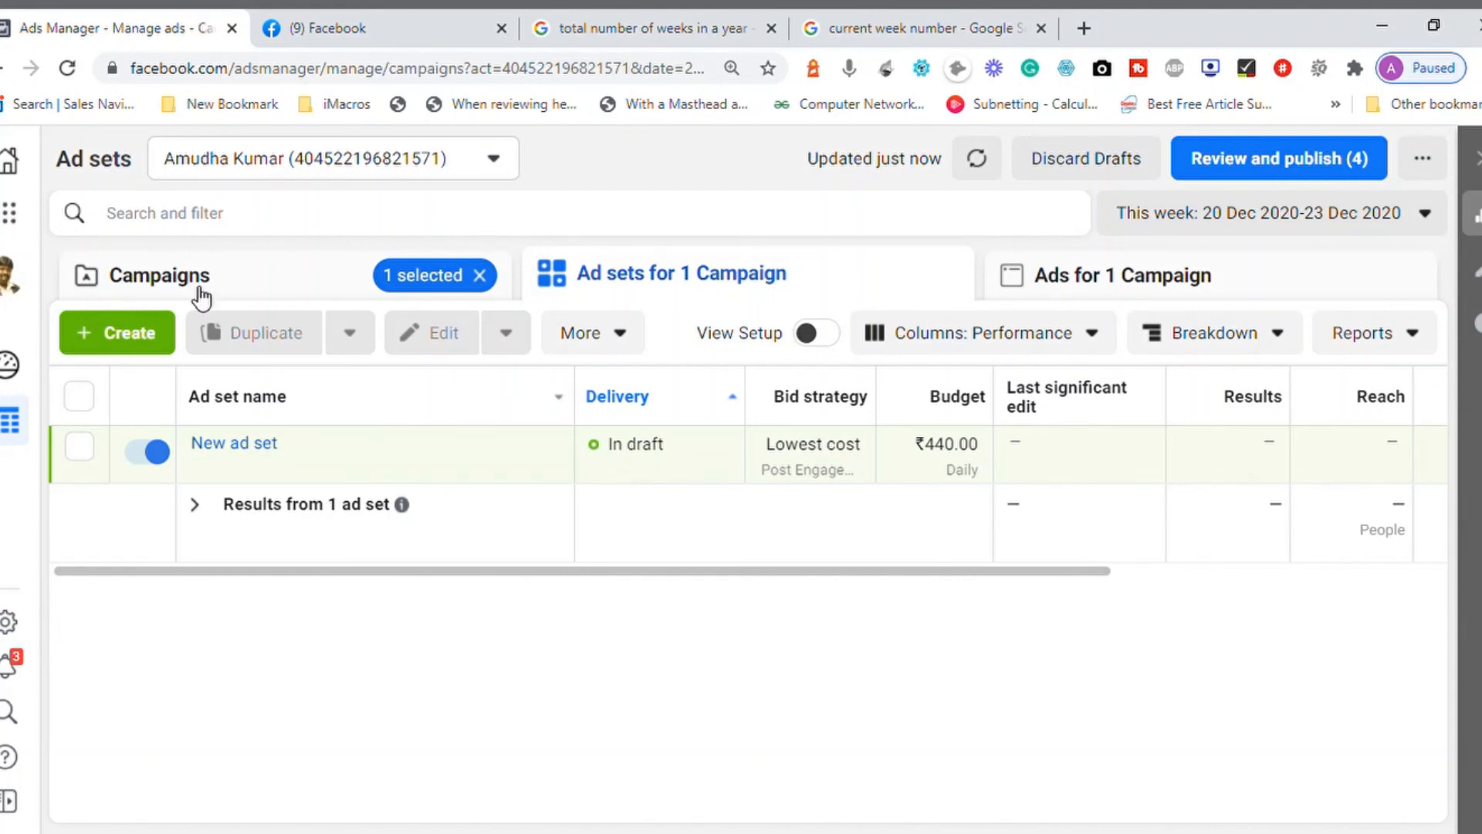
left_click(735, 301)
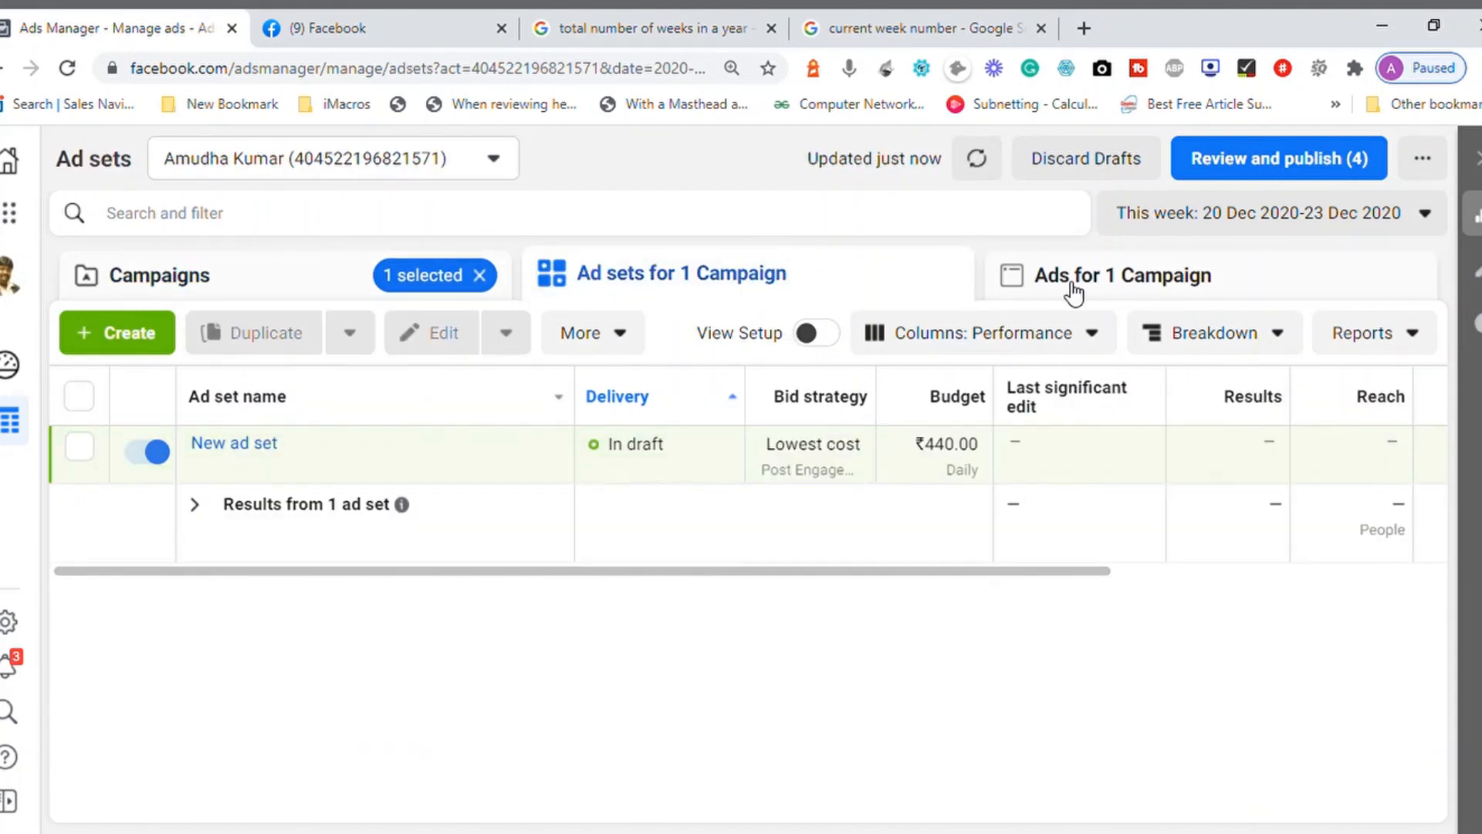
left_click(1072, 292)
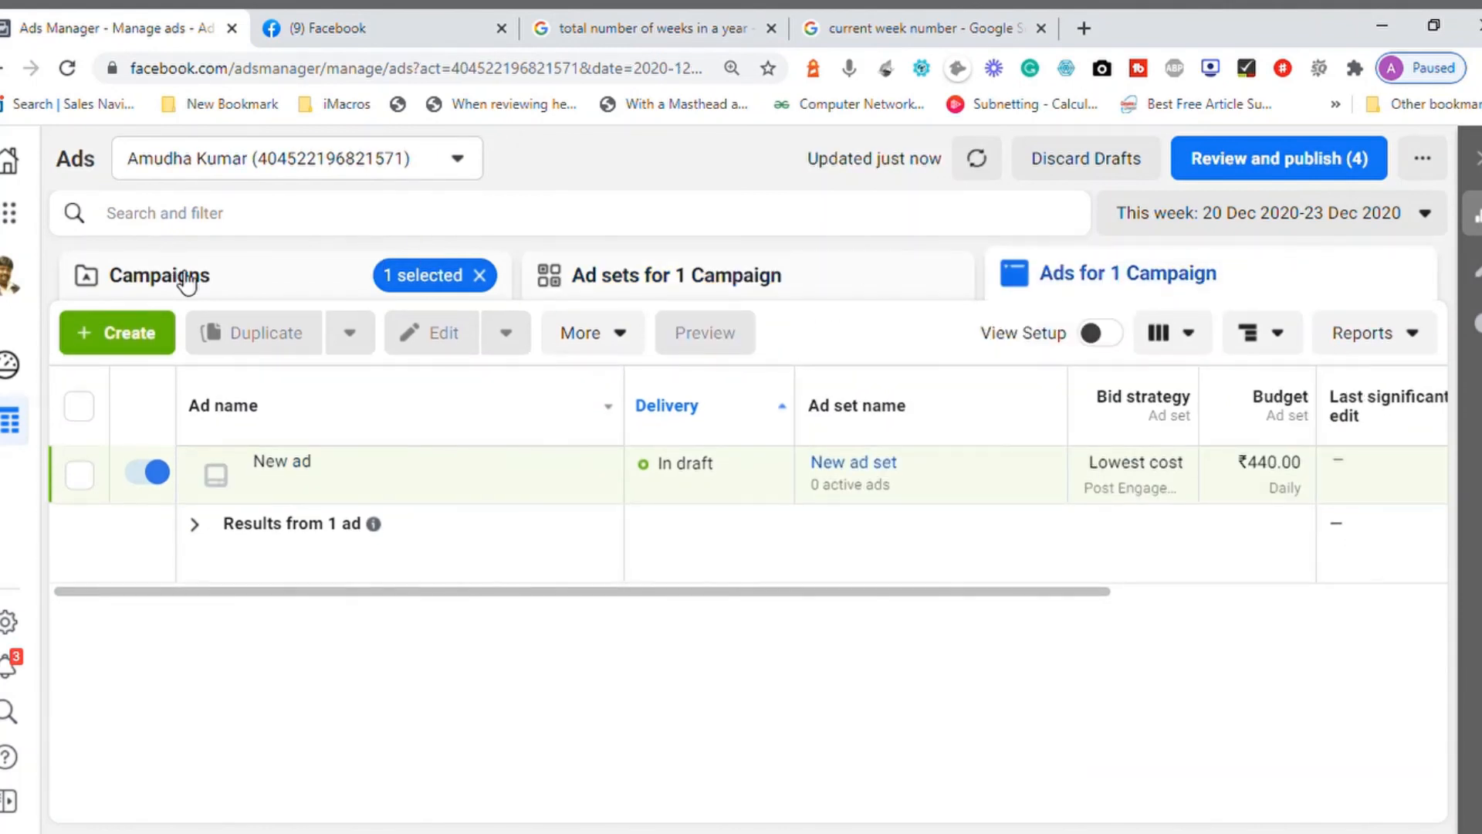
left_click(187, 282)
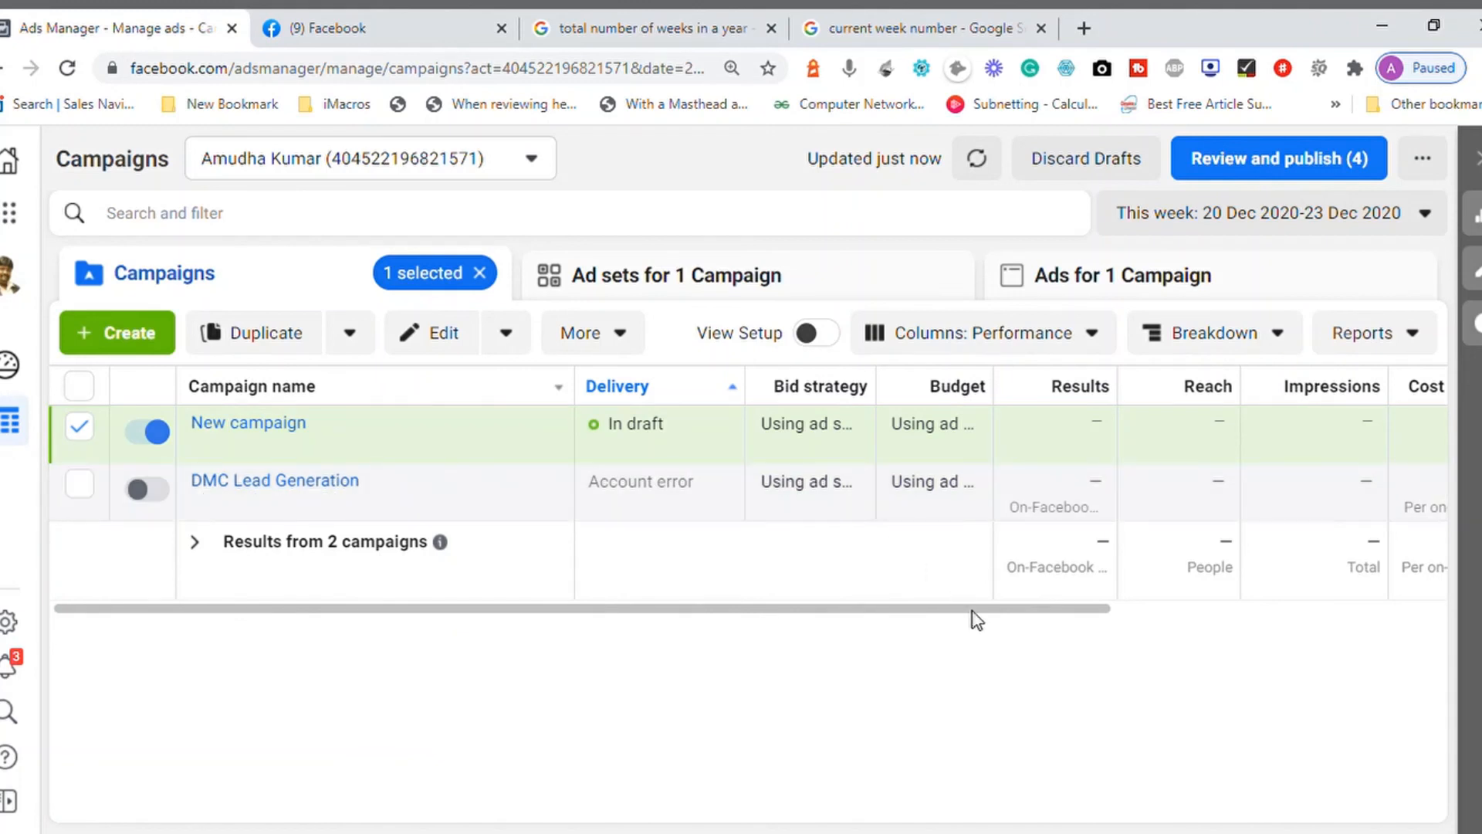
Step: Clear the New campaign selection and view the Breakdown and Reports options, including the full list of standard reports
left_click_drag(973, 610, 446, 684)
left_click(105, 422)
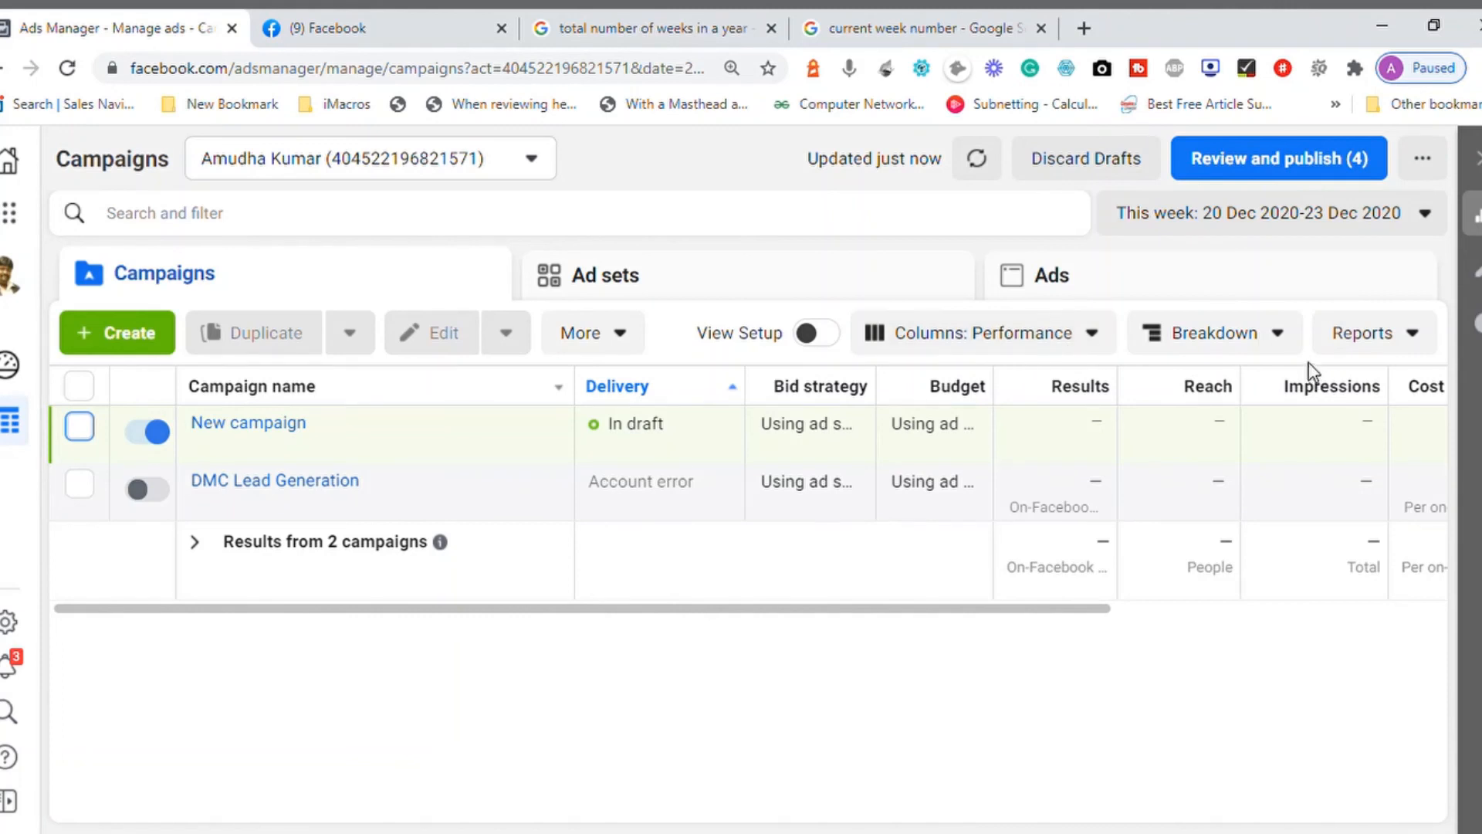
left_click(1293, 349)
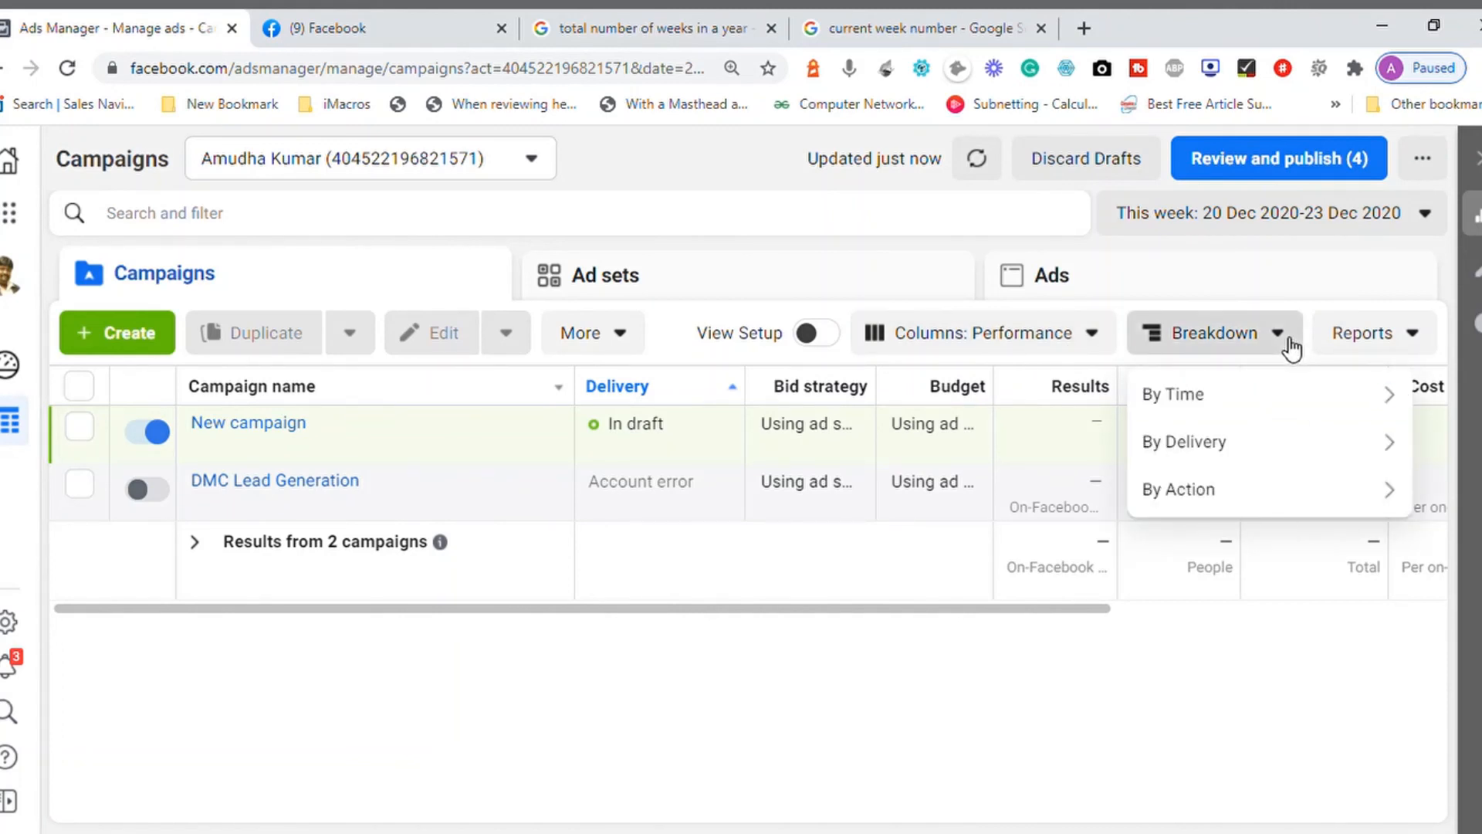
left_click(1432, 344)
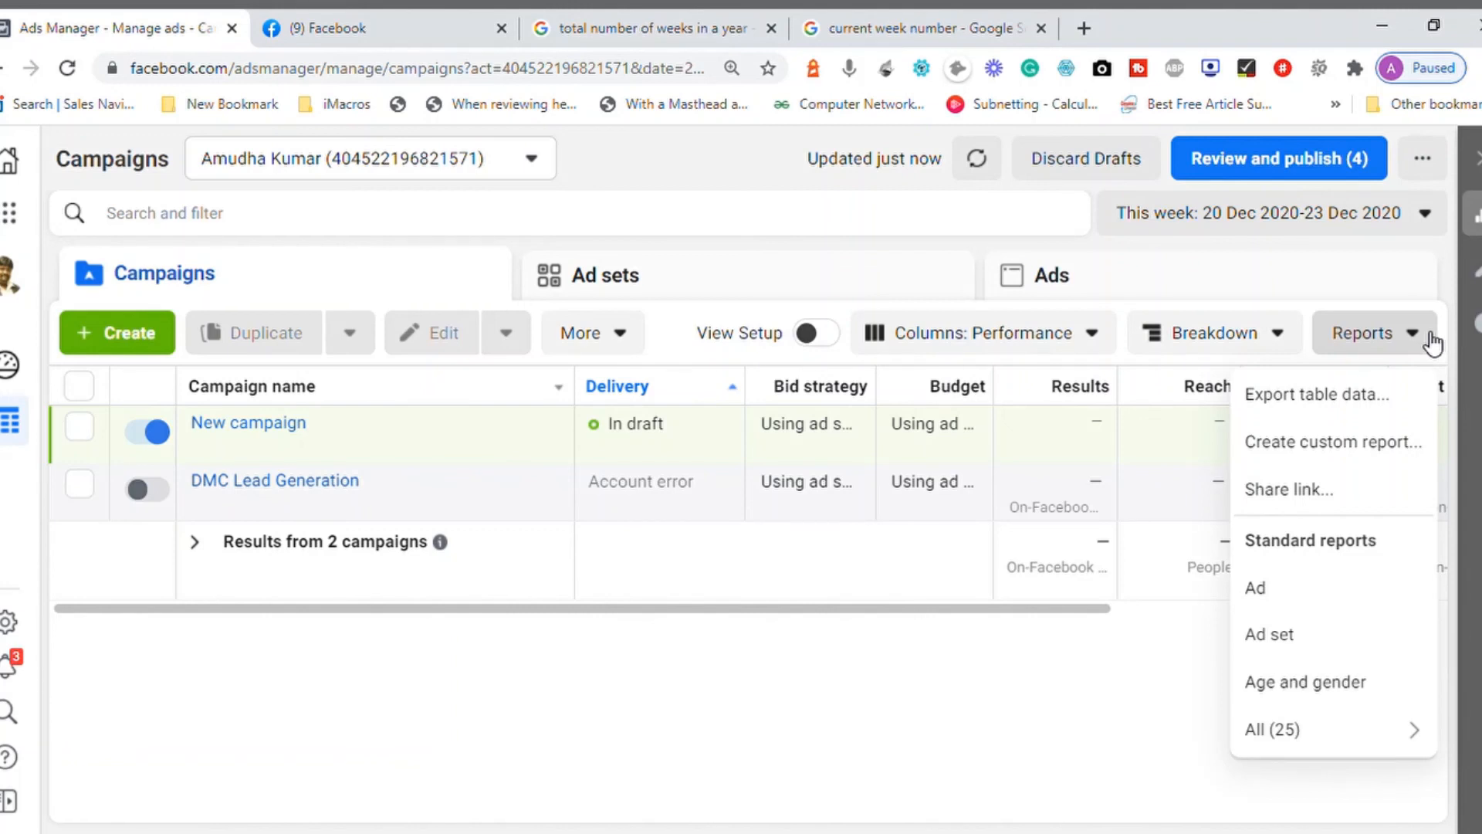
mouse_move(1288, 744)
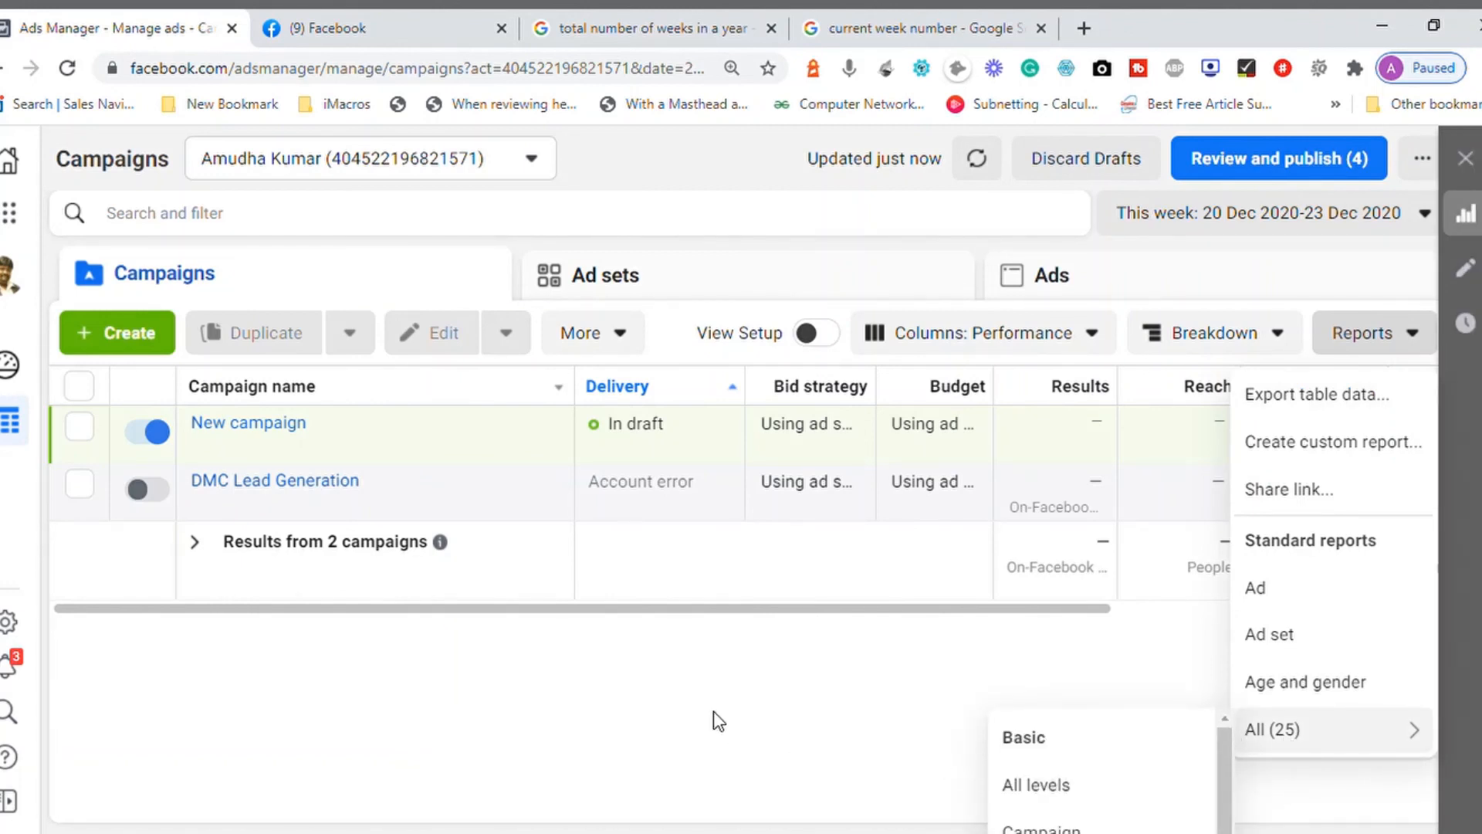
left_click(673, 717)
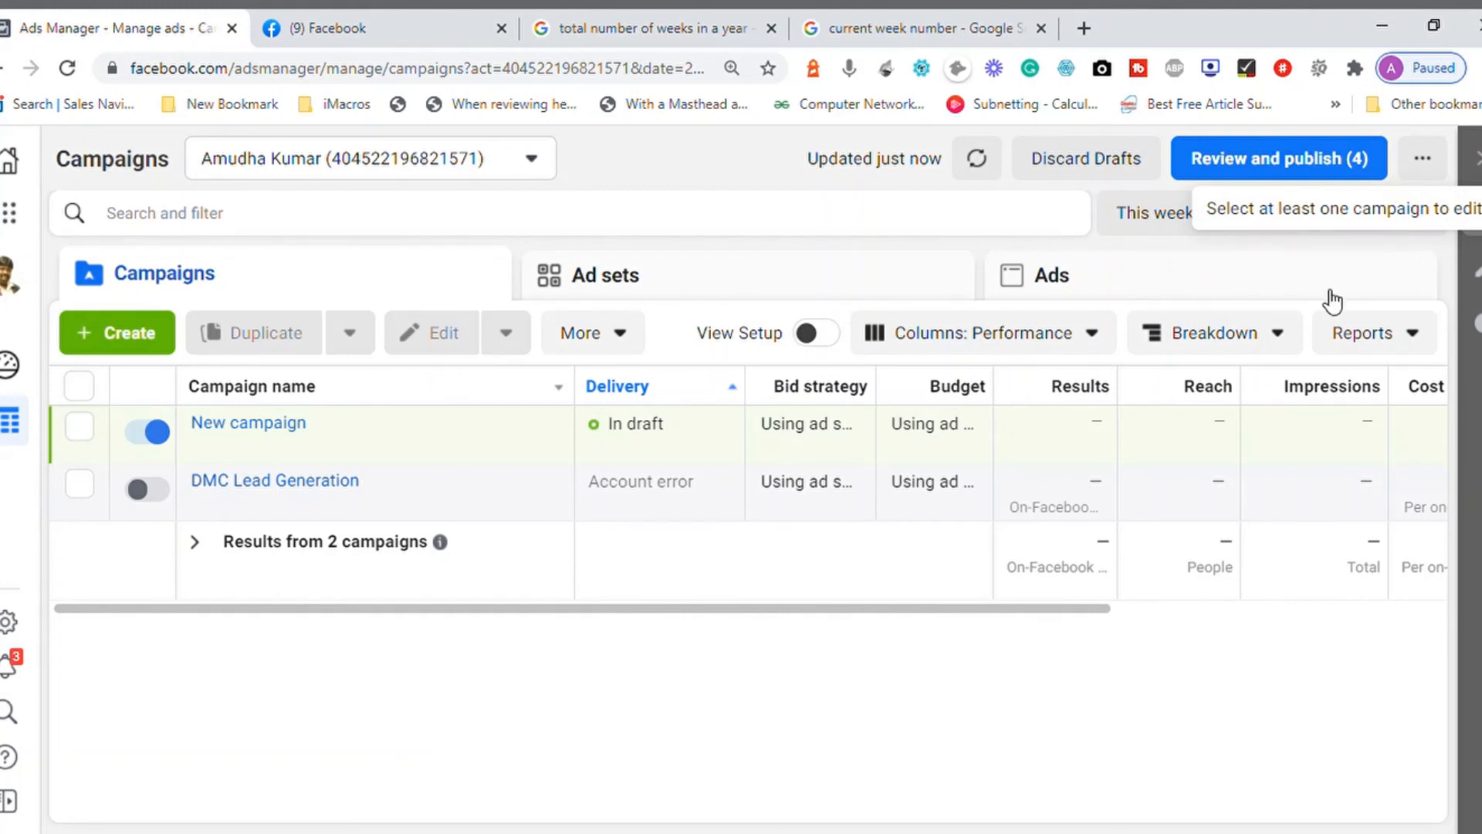
Step: Select New campaign, view its activity history, and close the history view
left_click(83, 440)
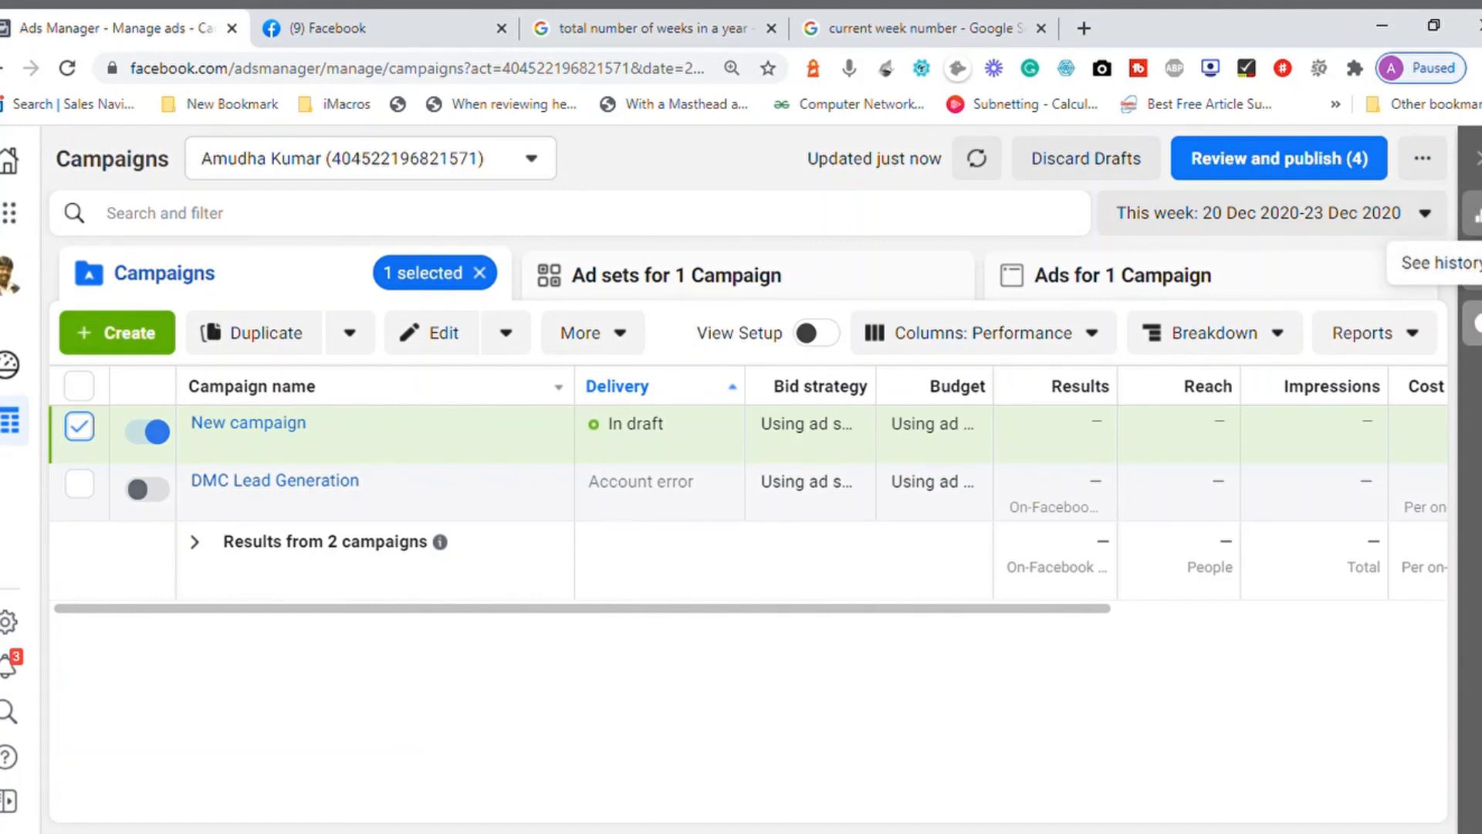
left_click(1474, 322)
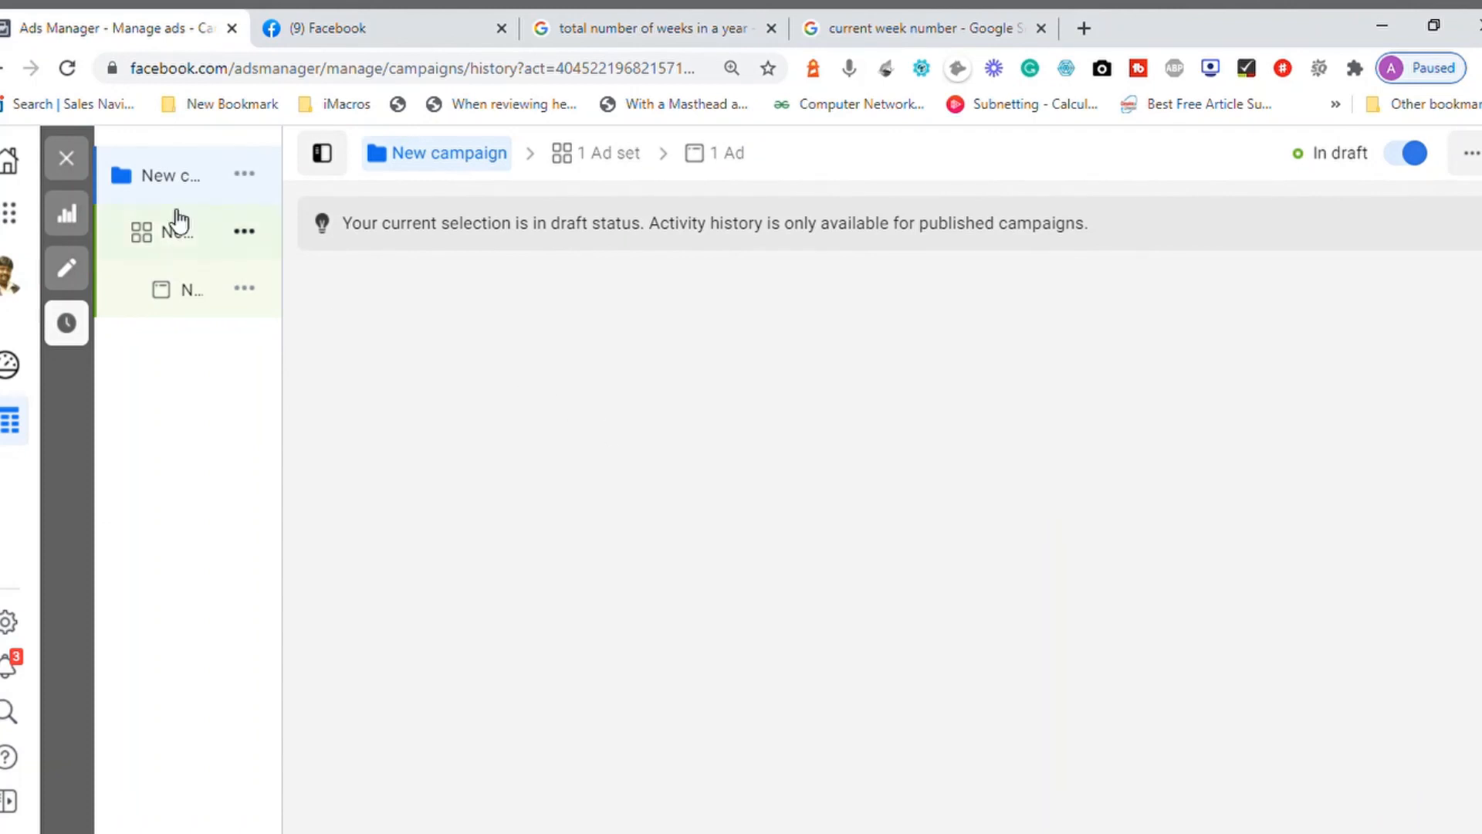
left_click(82, 173)
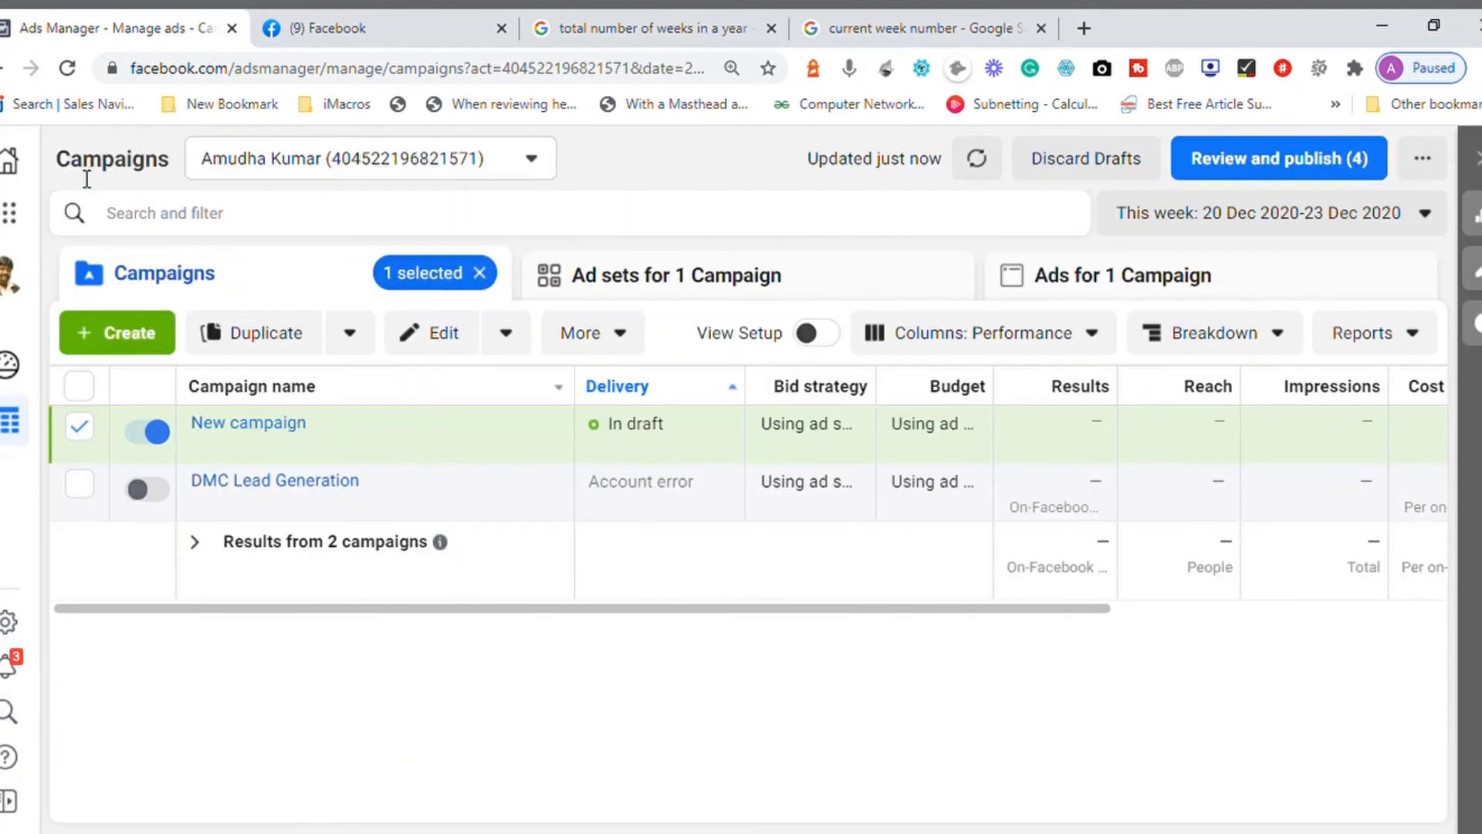